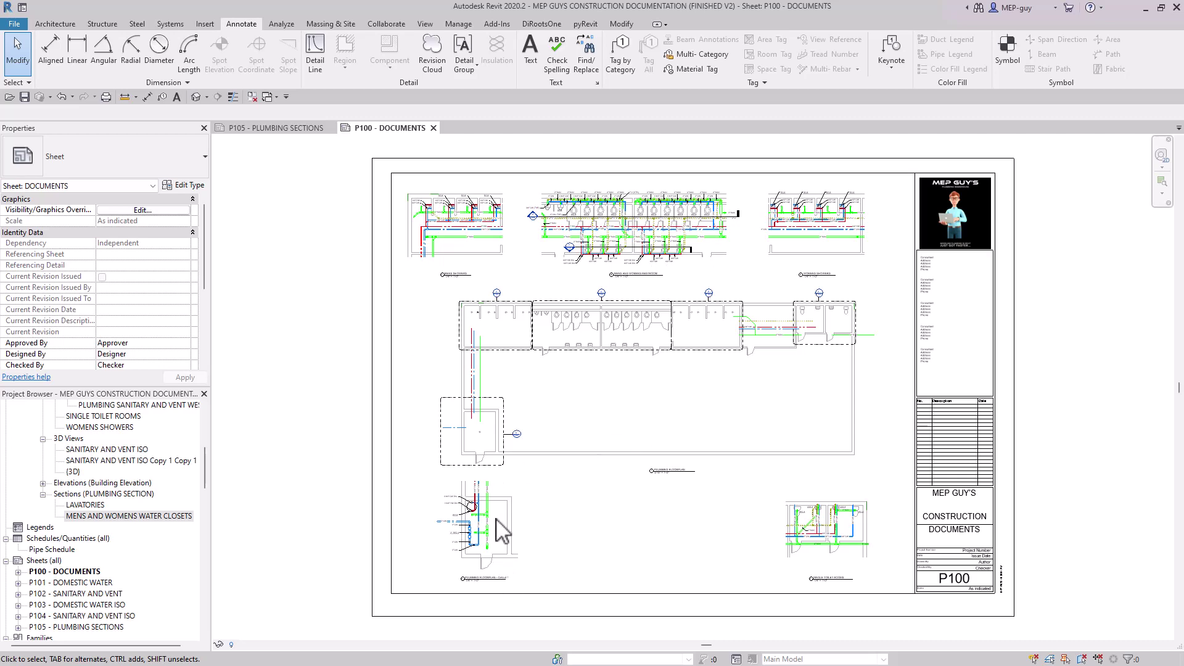
Zoom to the lower-left callout on sheet P100 and activate the PLUMBING FLOORPLAN - Callout 1 viewport.
scroll(472, 555, up, 6)
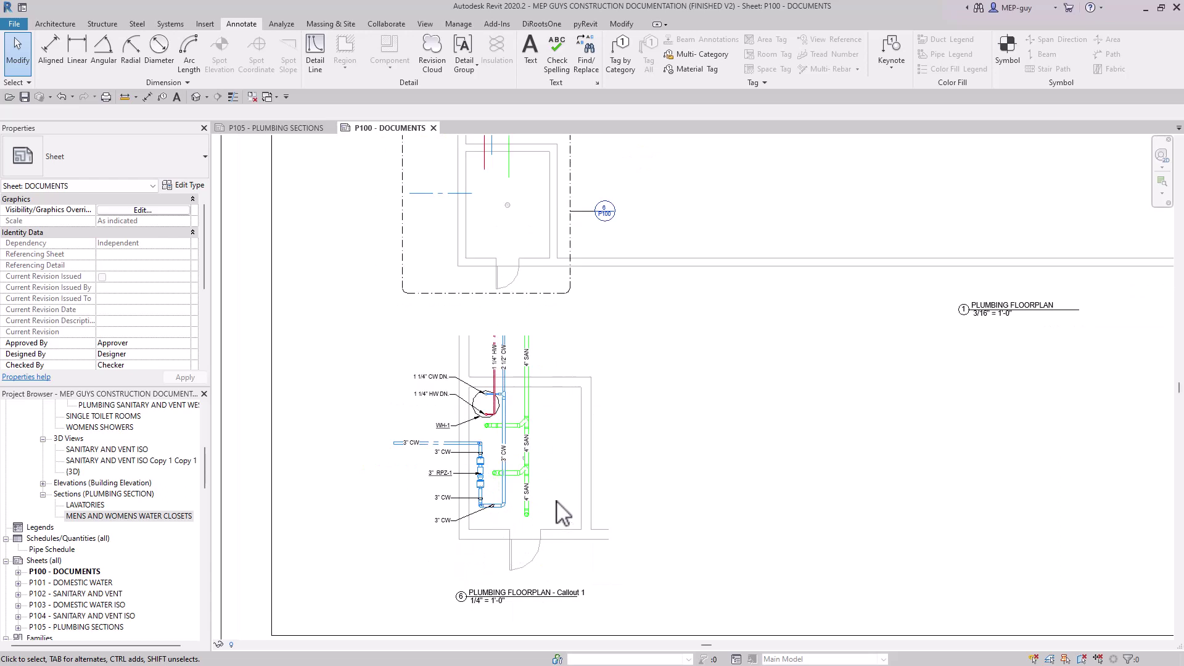
double_click(560, 441)
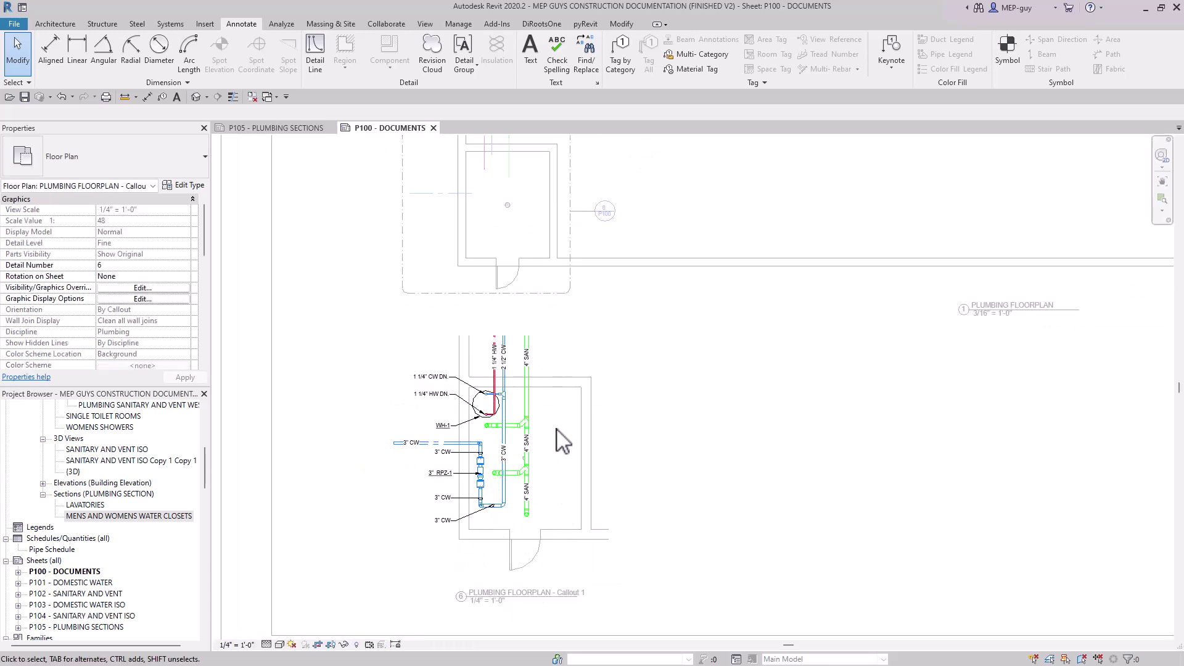
scroll(572, 67, down, 4)
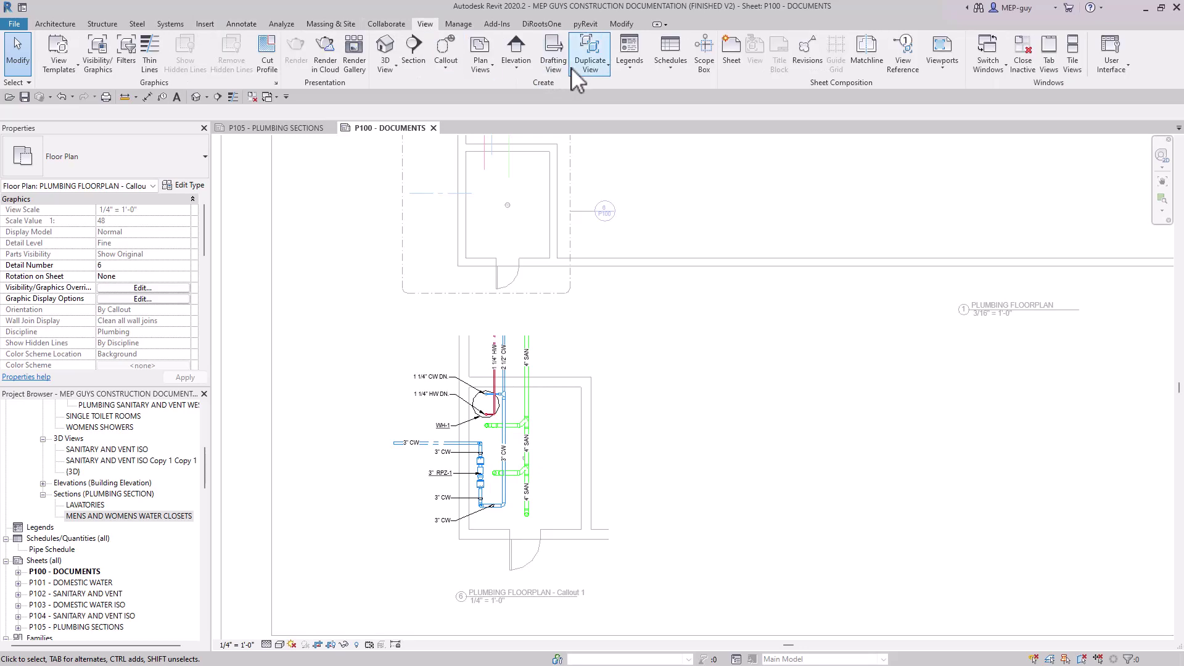
Draw a vertical section from above to below the water heater room and nudge its crop boundary left.
click(417, 46)
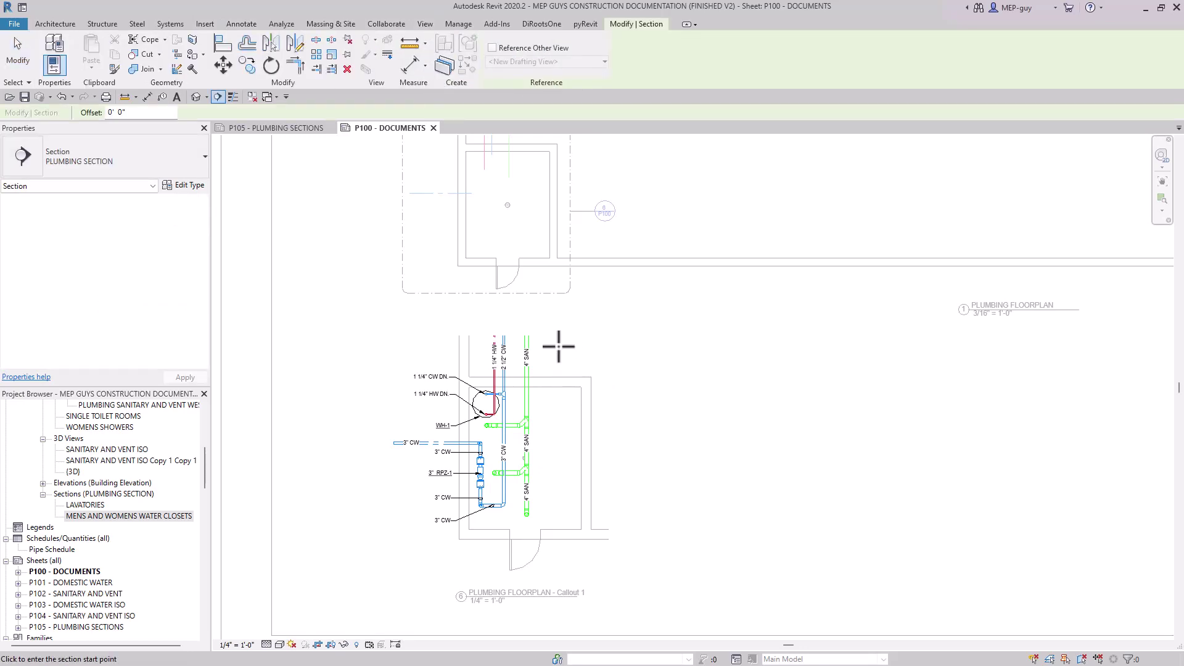
click(559, 340)
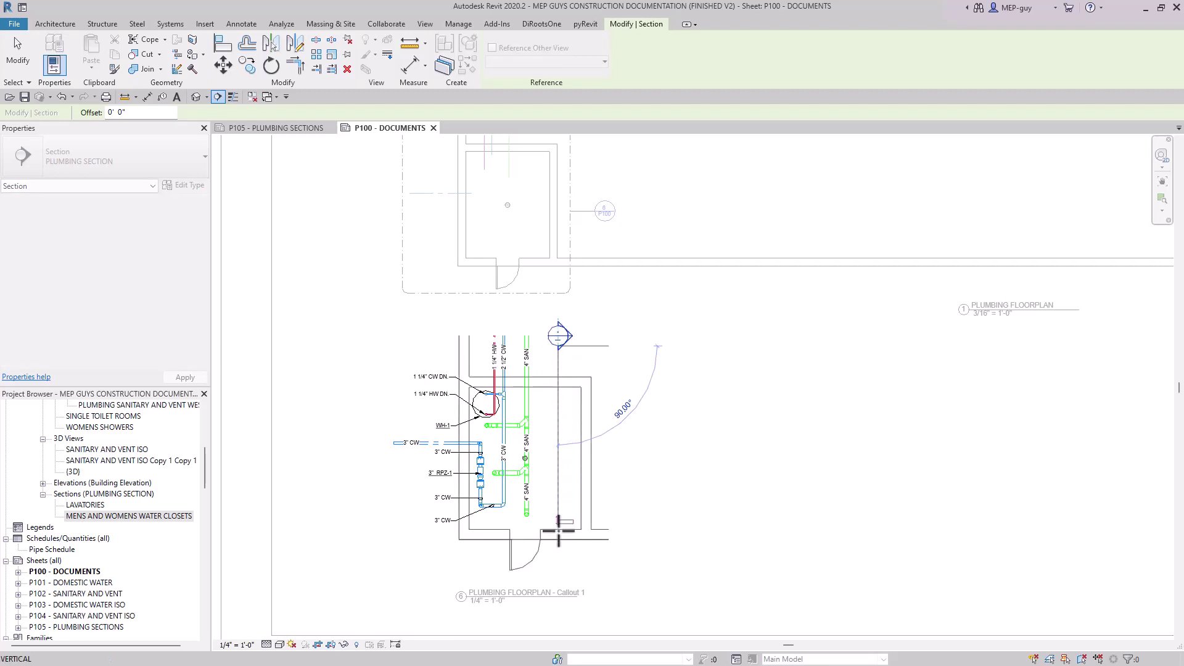
click(559, 557)
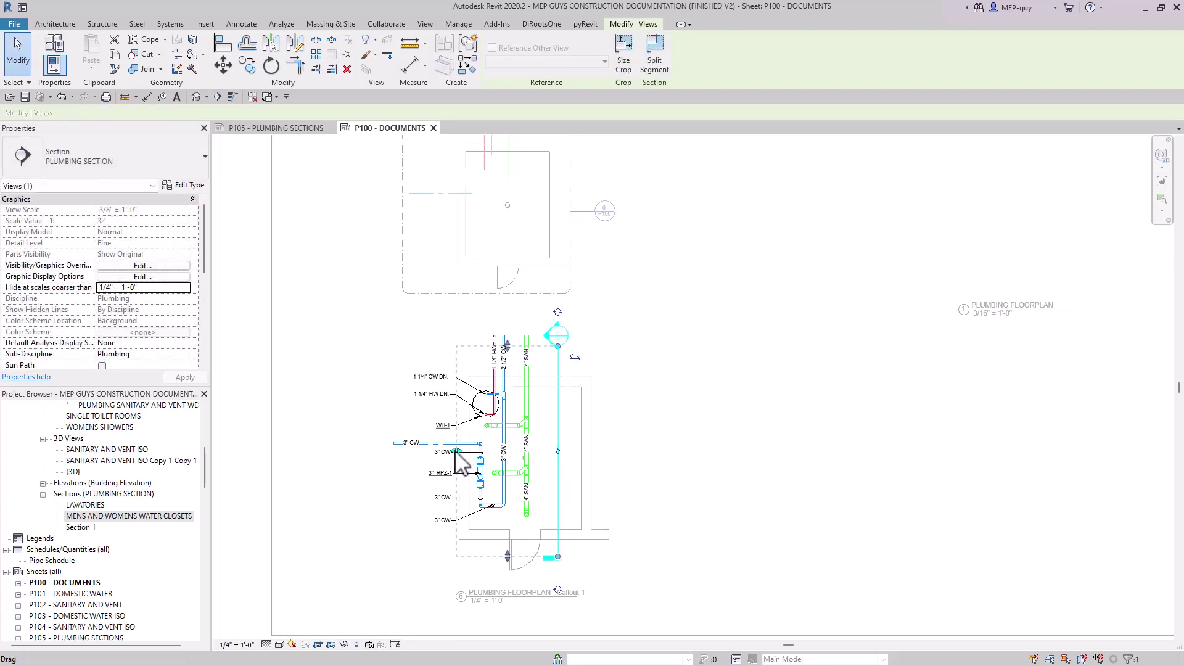
mouse_move(455, 471)
mouse_down()
mouse_move(451, 446)
mouse_move(457, 467)
mouse_up()
click(628, 368)
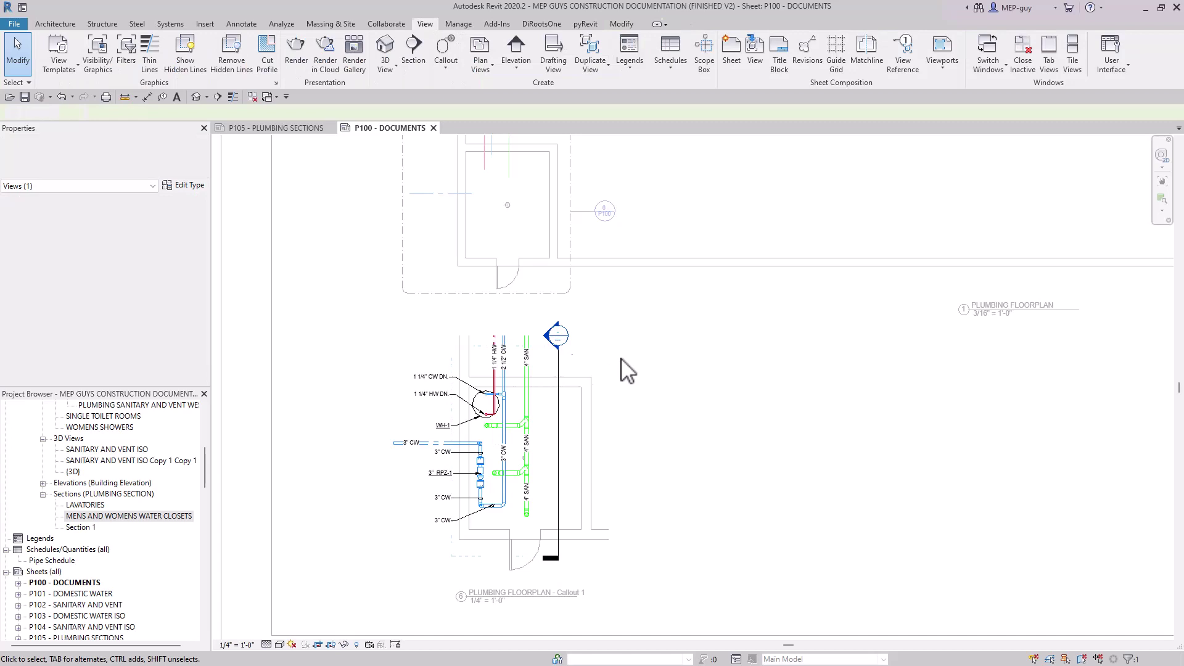
Open Section 1 and confirm it uses the PLUMBING SECTION type, reviewing its type properties.
double_click(548, 337)
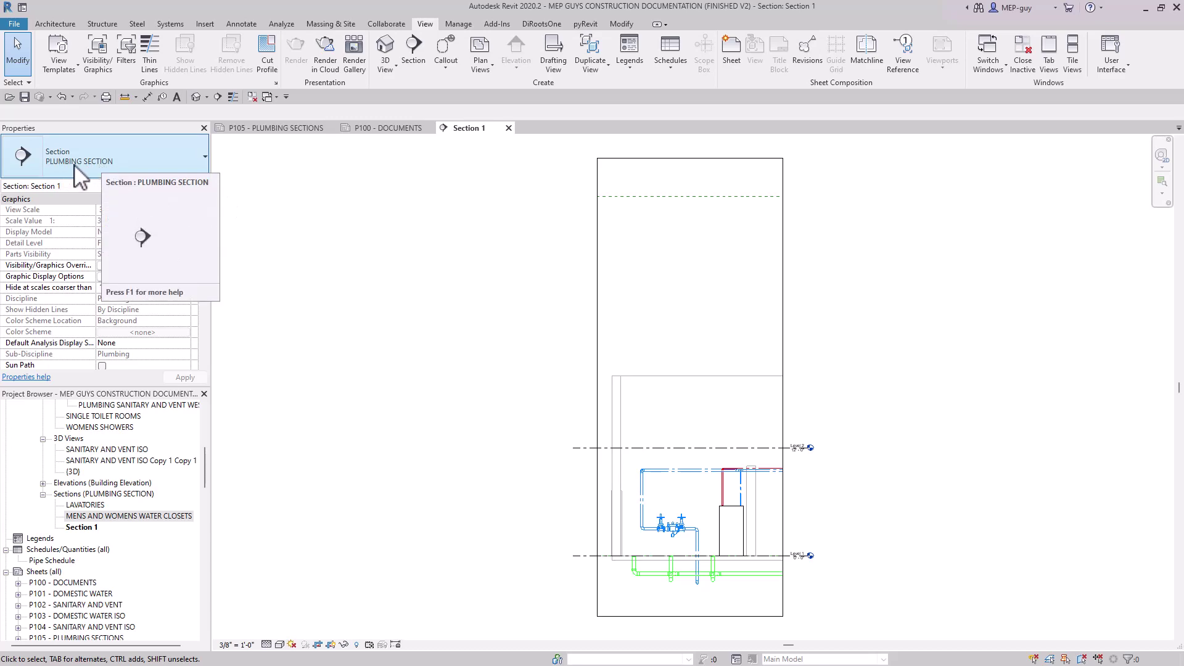
click(136, 170)
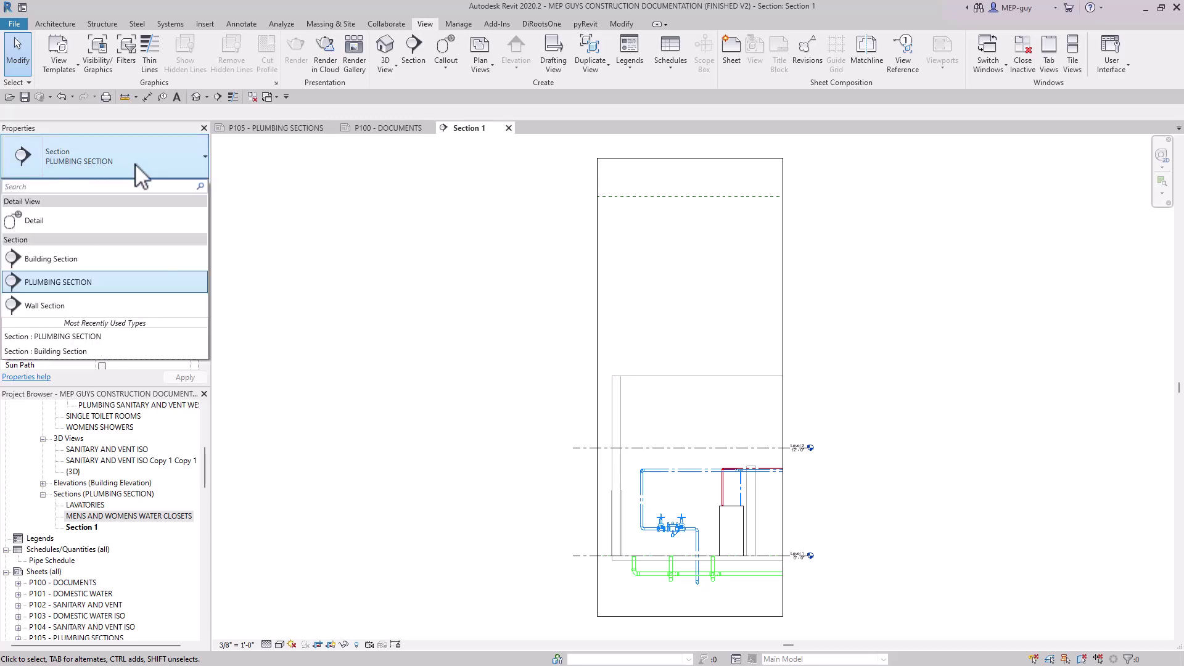
click(93, 282)
click(176, 185)
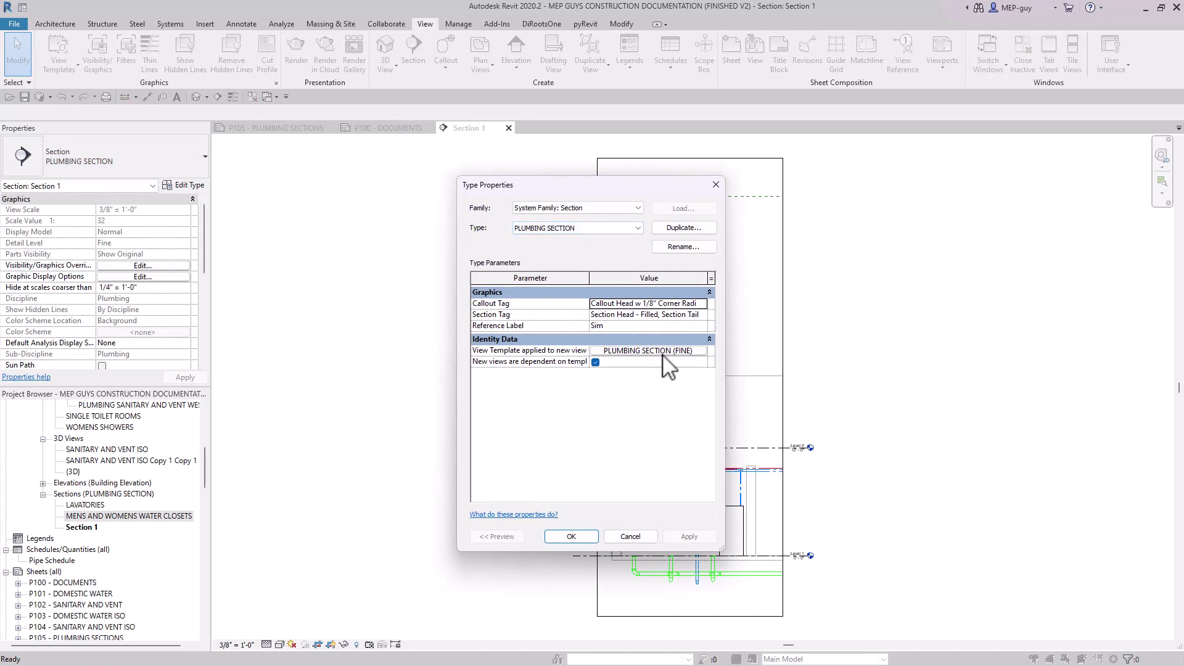
click(579, 536)
Lower the top of Section 1's crop region to Level 2 and recentre the view.
scroll(715, 604, up, 5)
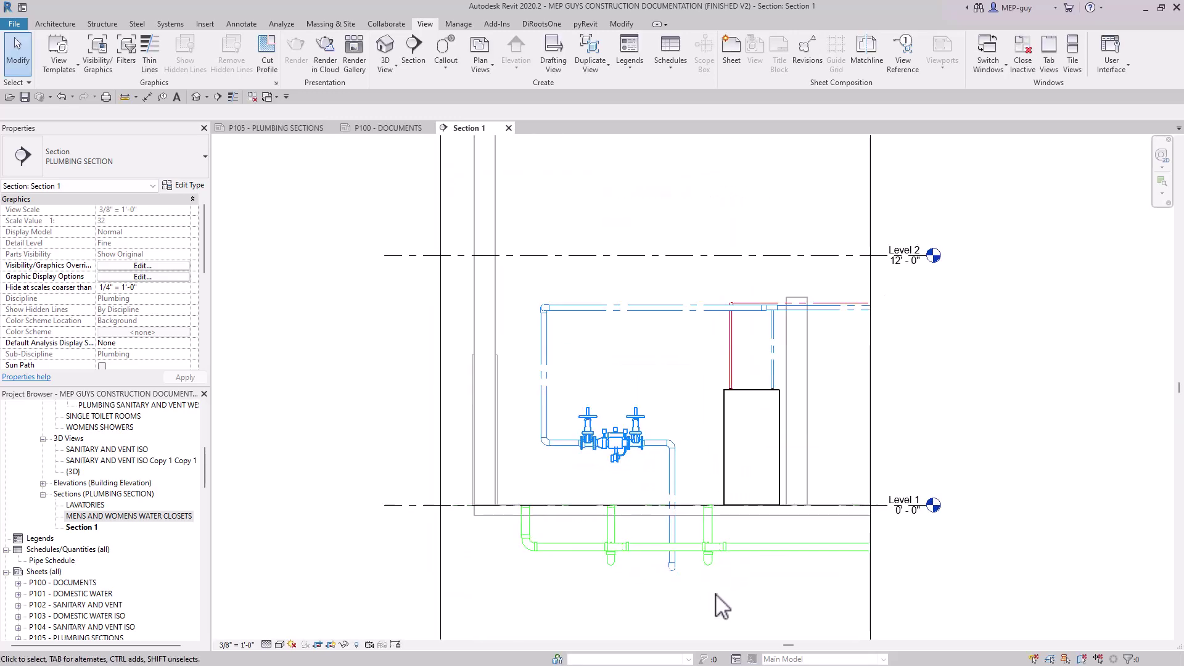
scroll(518, 547, down, 3)
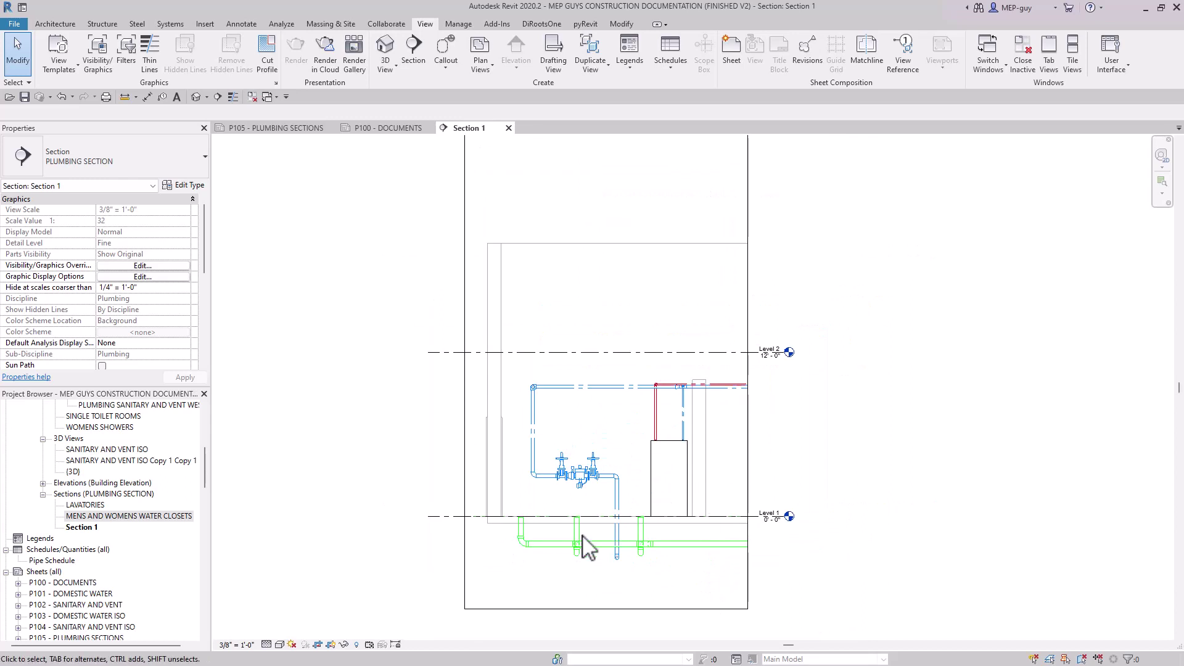
scroll(660, 528, down, 4)
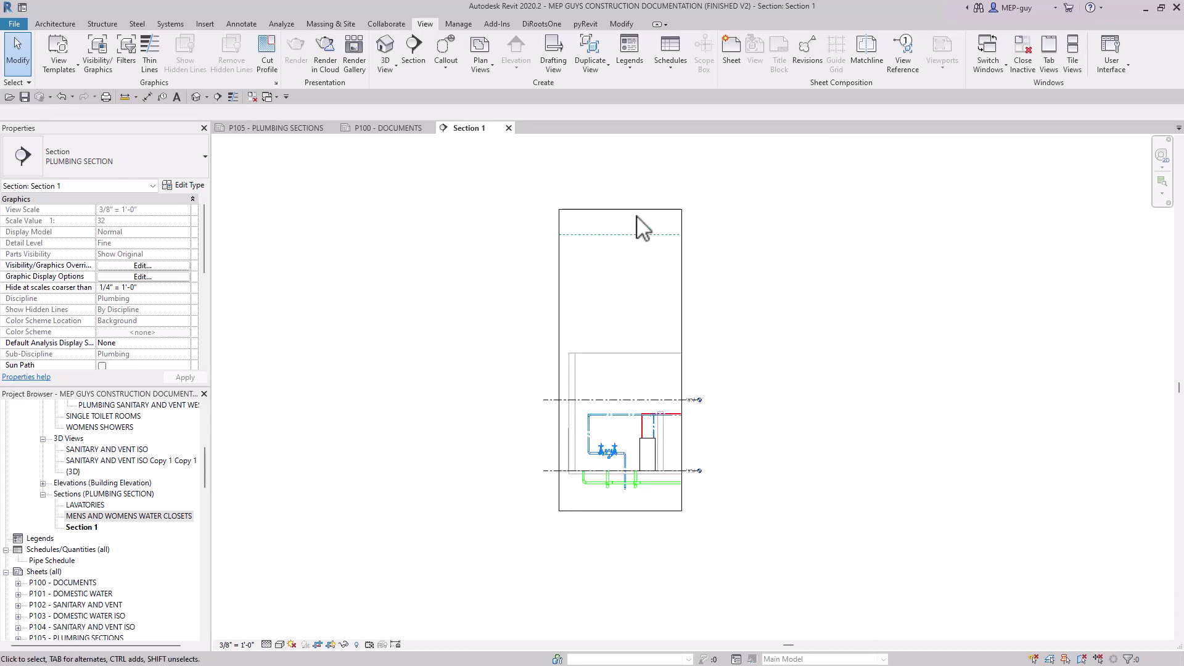
click(621, 212)
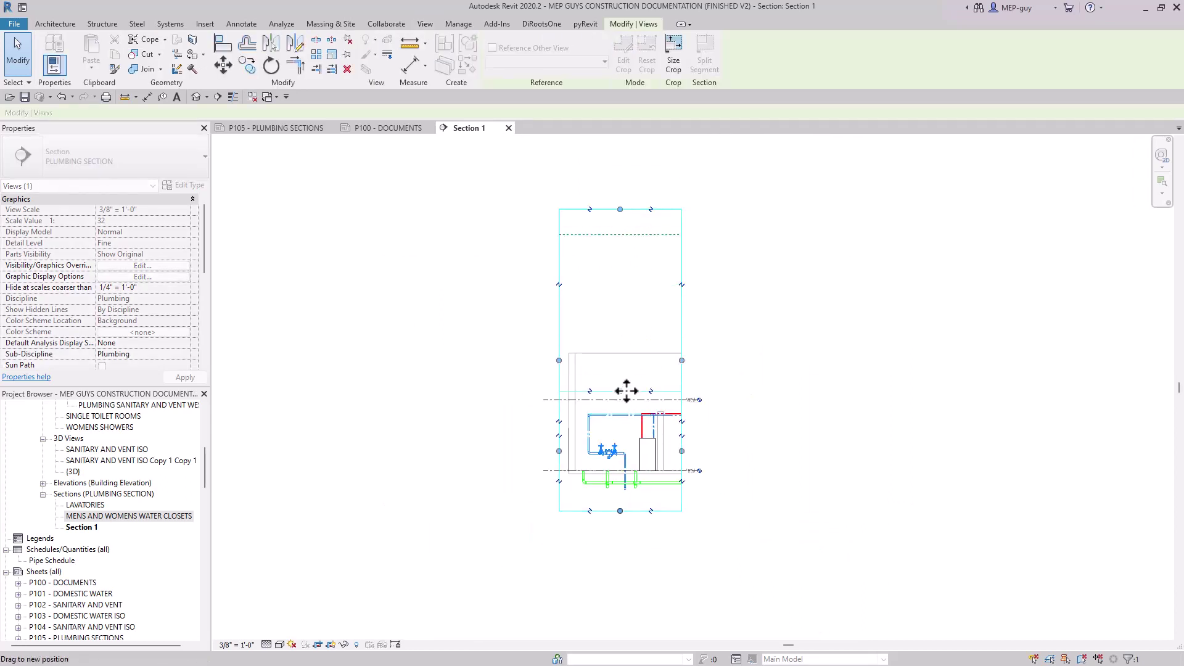
drag(627, 391, 628, 391)
scroll(613, 428, up, 2)
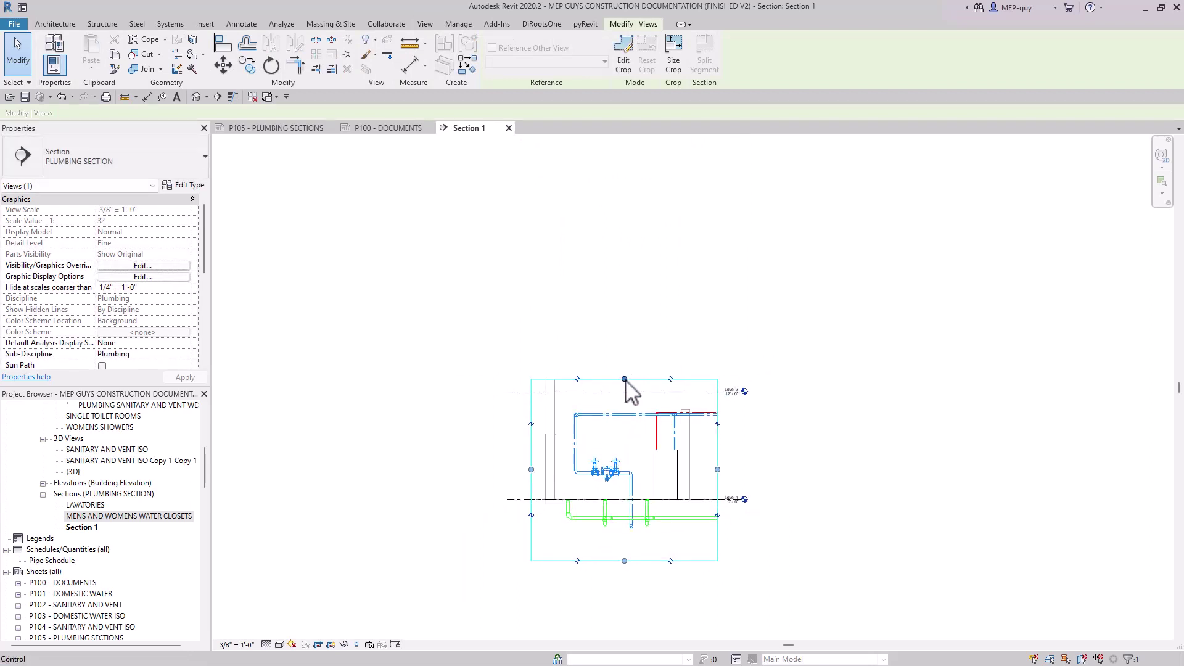
middle_drag(674, 525, 680, 452)
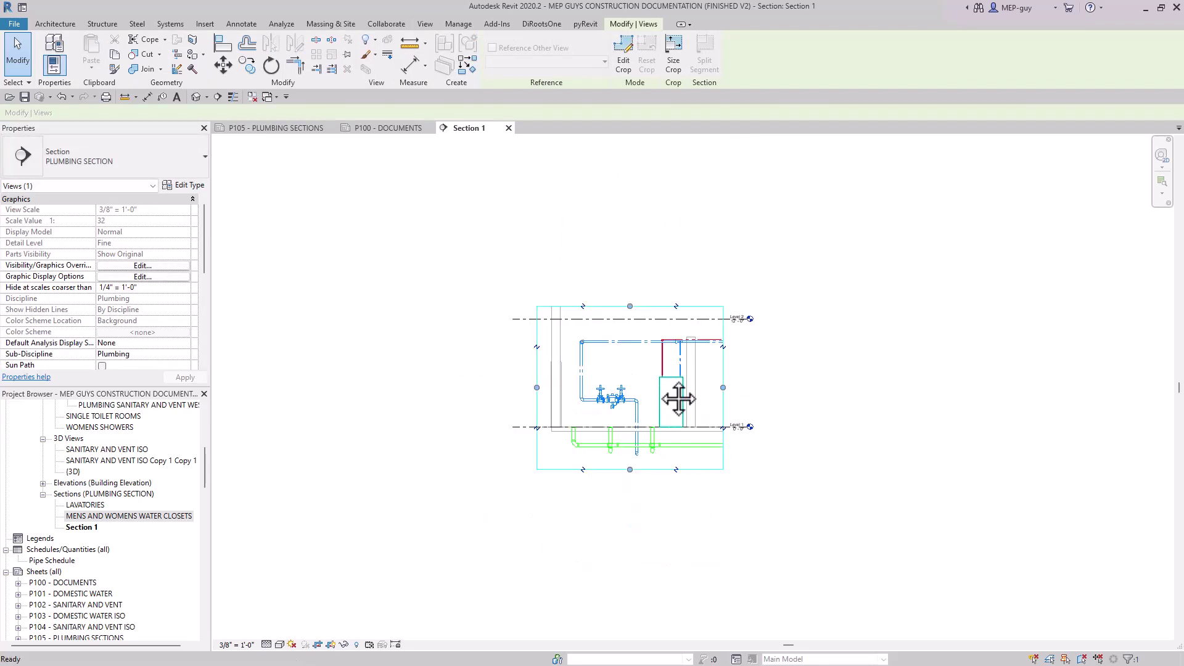
scroll(659, 388, up, 3)
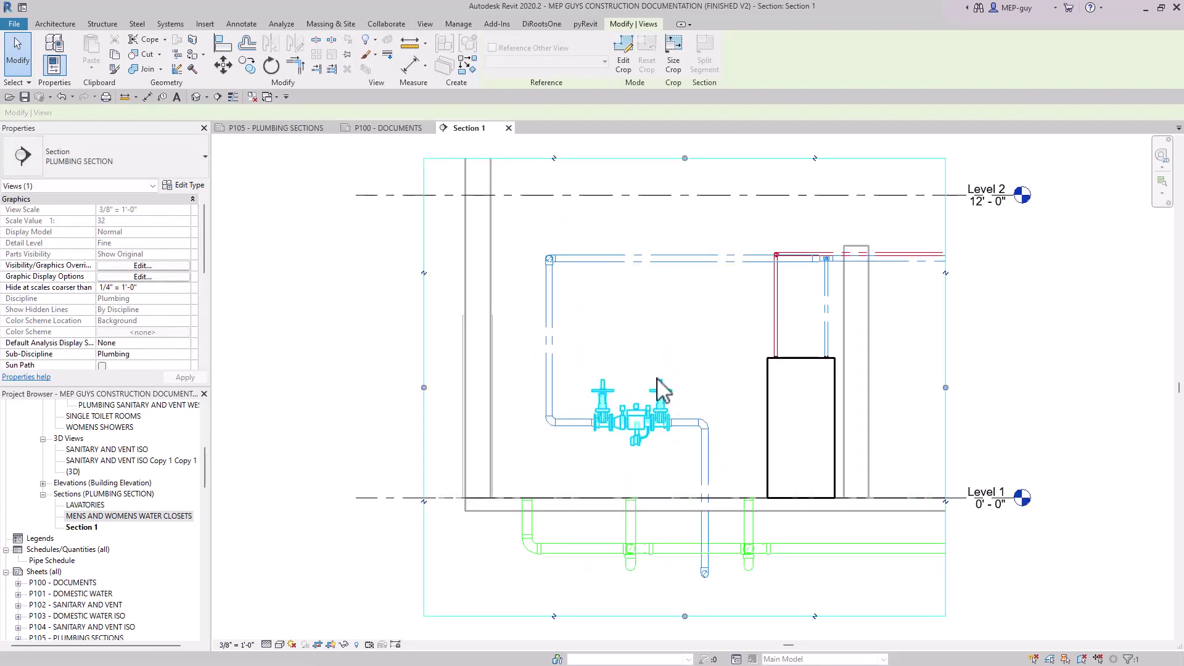
click(714, 379)
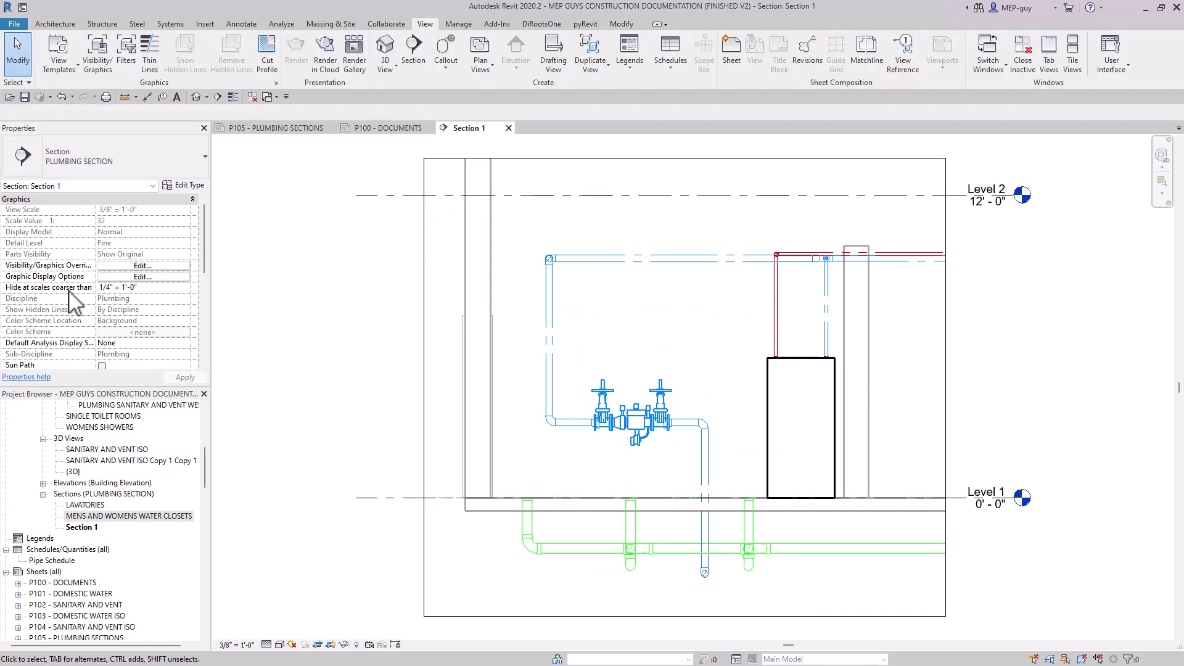
Turn off Crop Region Visible, then select the overlapping top-right horizontal pipes.
scroll(172, 293, down, 5)
scroll(121, 259, up, 3)
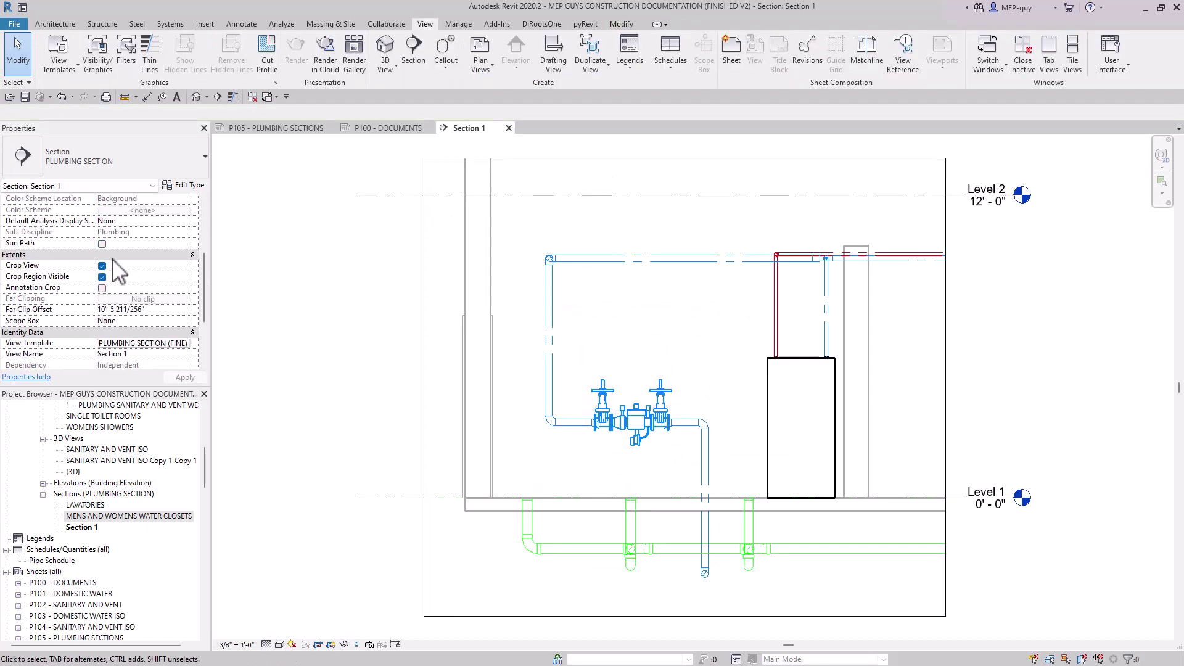
click(102, 277)
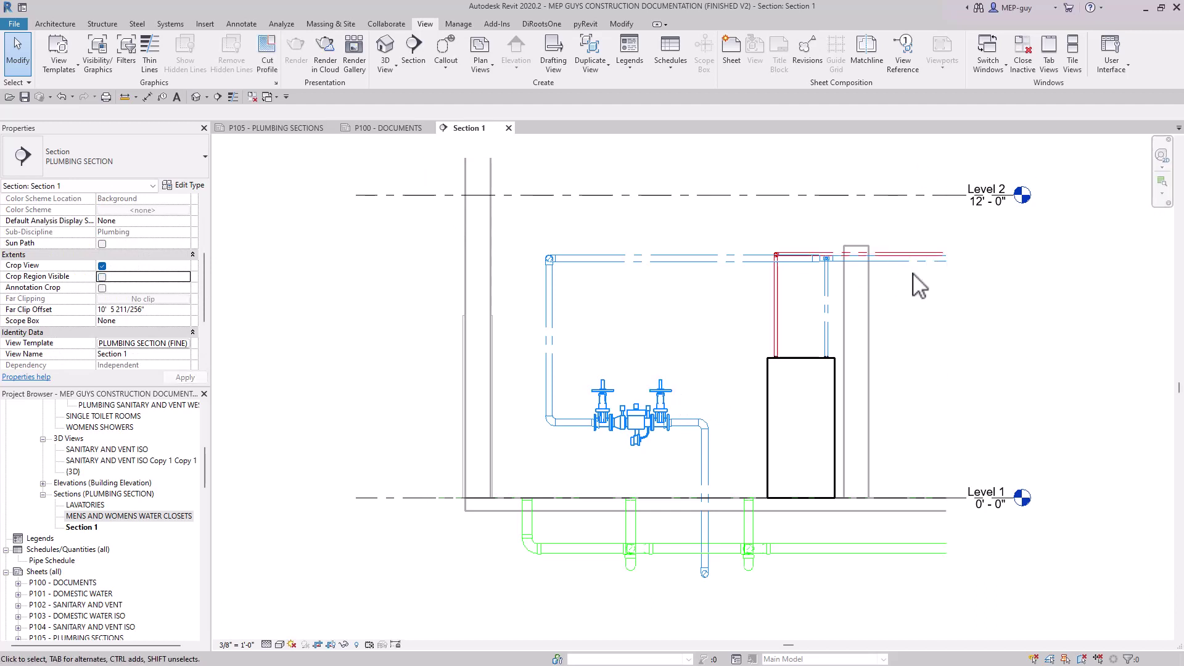
drag(923, 236, 753, 298)
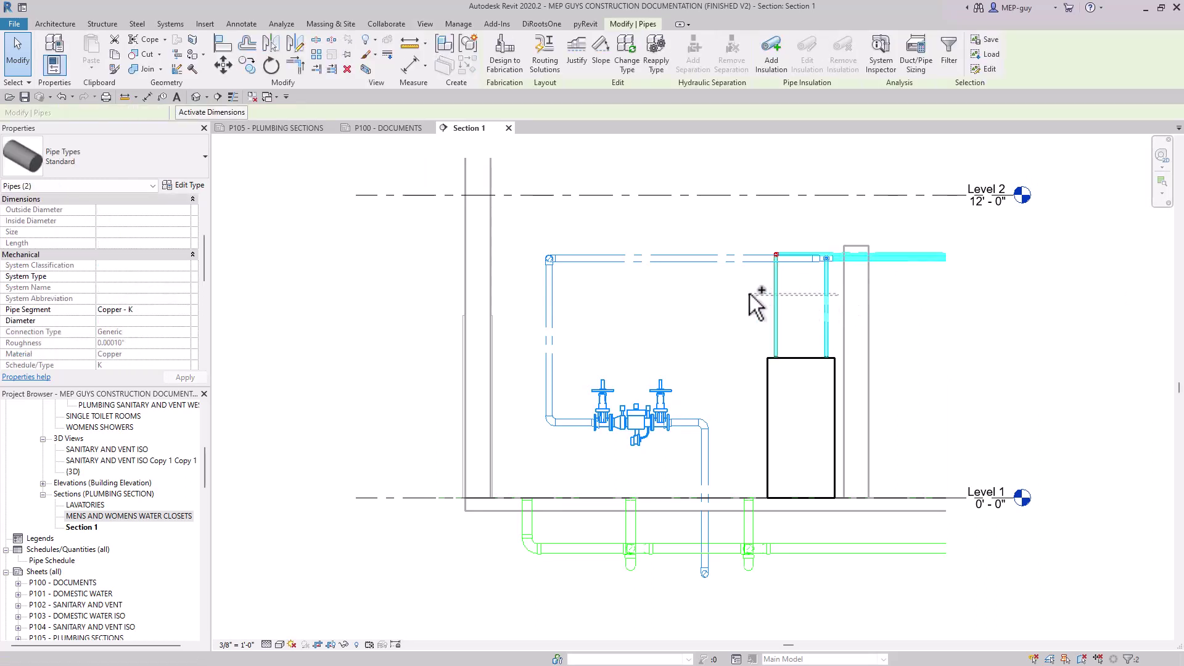
Add the remaining vertical, horizontal and sanitary pipes in Section 1 to the selection.
ctrl+click(693, 260)
ctrl+click(549, 336)
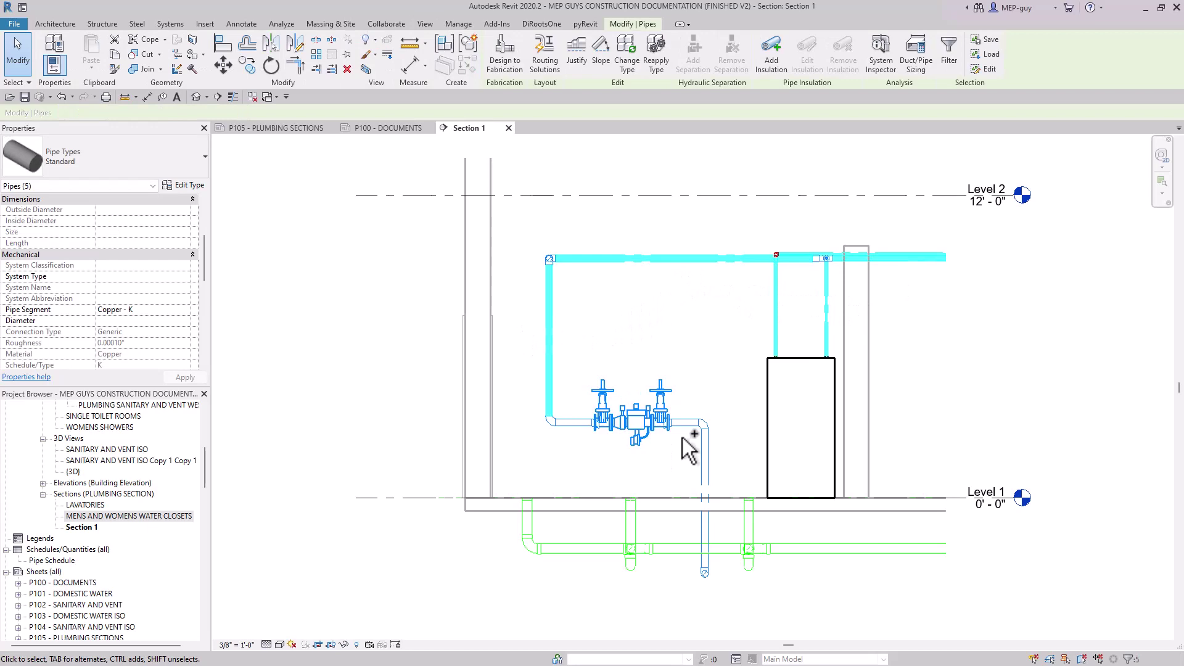
ctrl+click(708, 478)
ctrl+click(751, 503)
ctrl+click(524, 521)
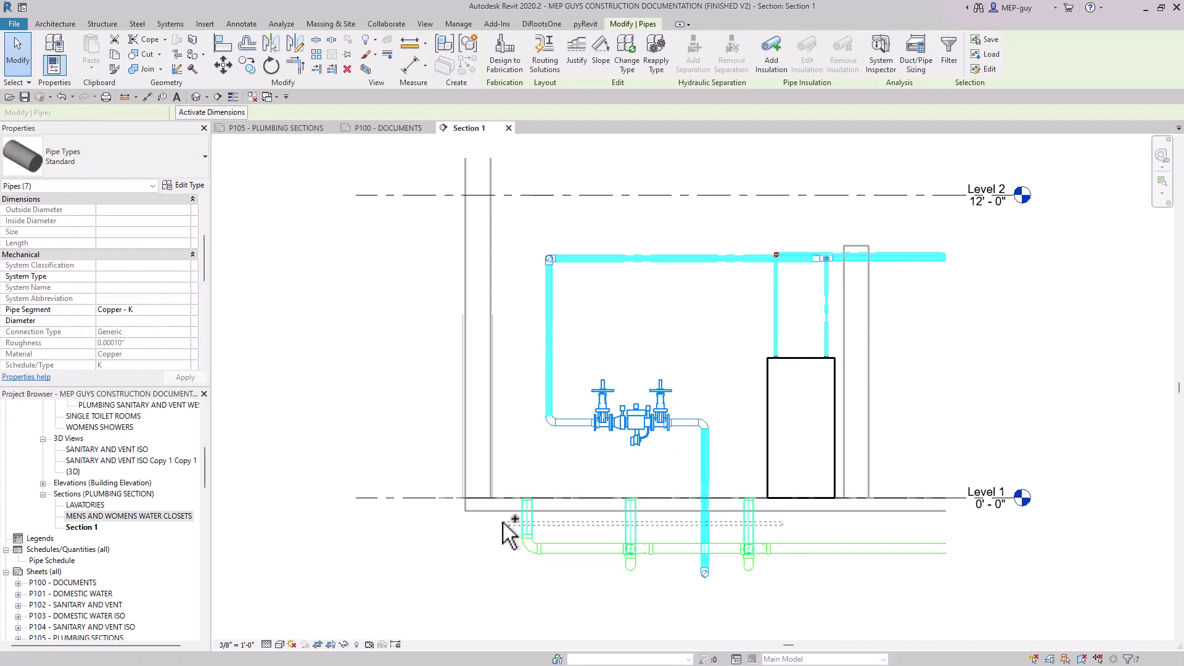
ctrl+click(574, 549)
ctrl+click(631, 543)
ctrl+click(687, 550)
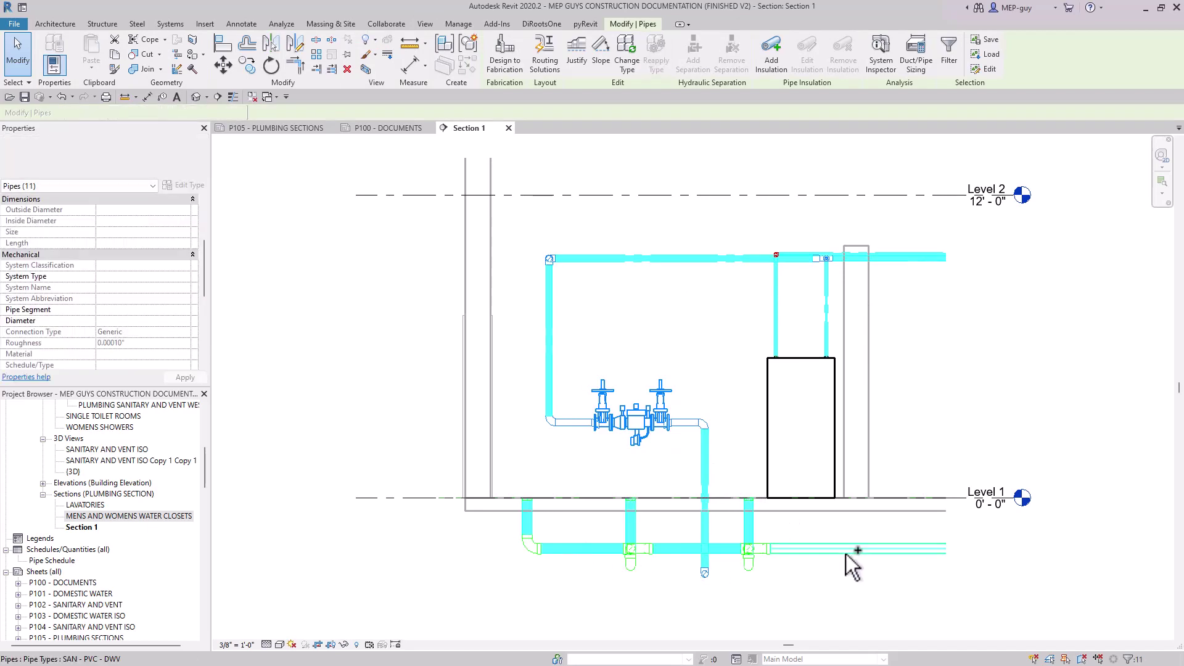
ctrl+click(847, 548)
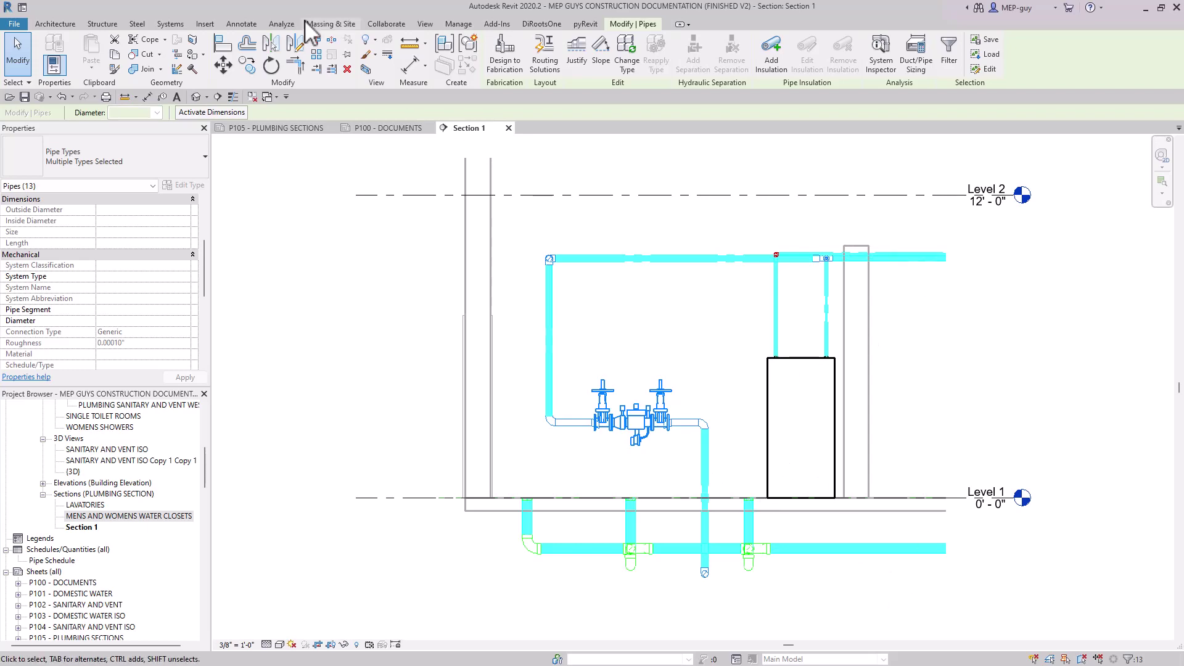
Tag all selected pipes with MEP PIPE SIZE TAG : ROTATE WITH PIPE (OPAQUE).
click(241, 23)
click(651, 64)
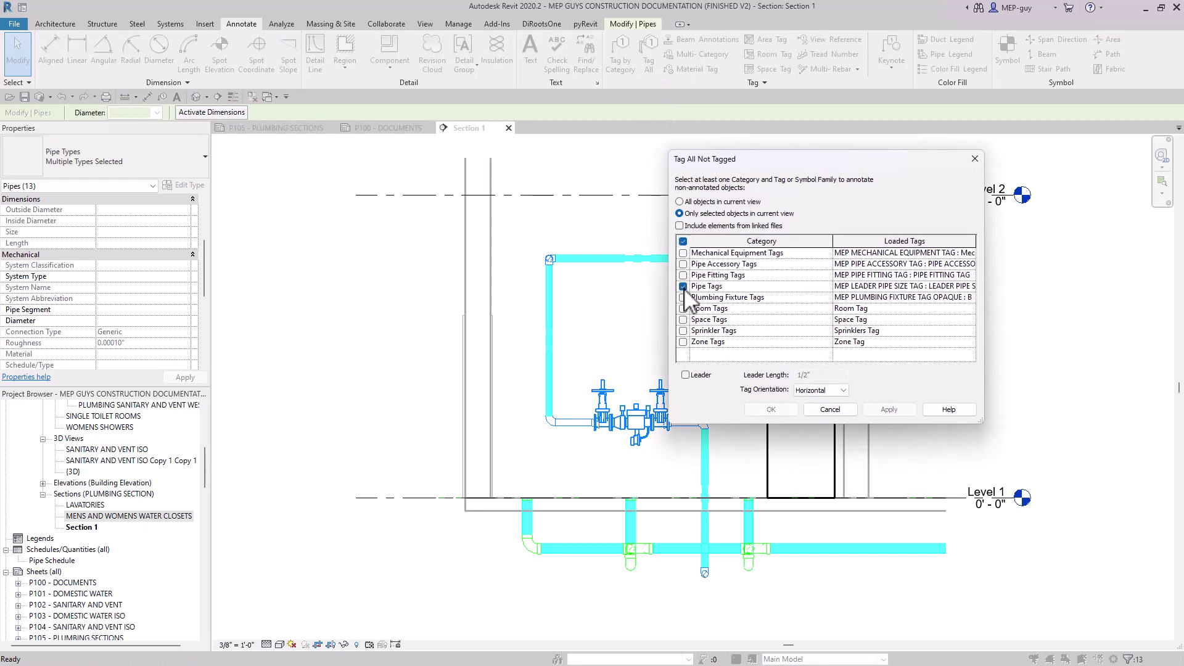
click(970, 286)
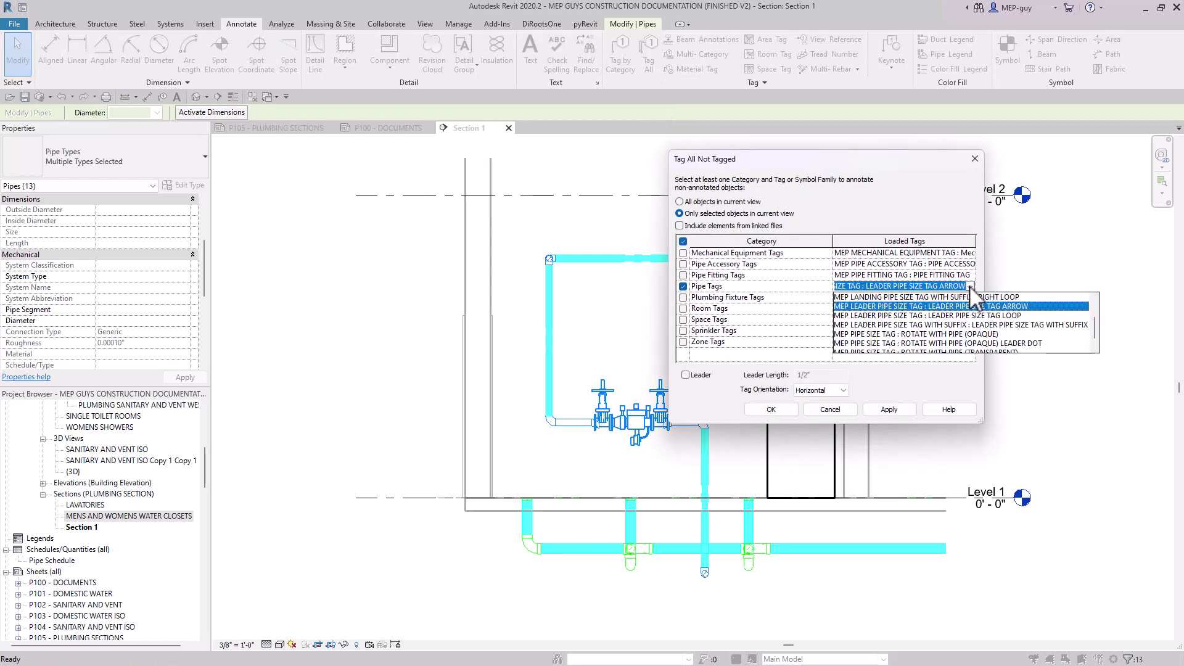
click(955, 335)
click(771, 410)
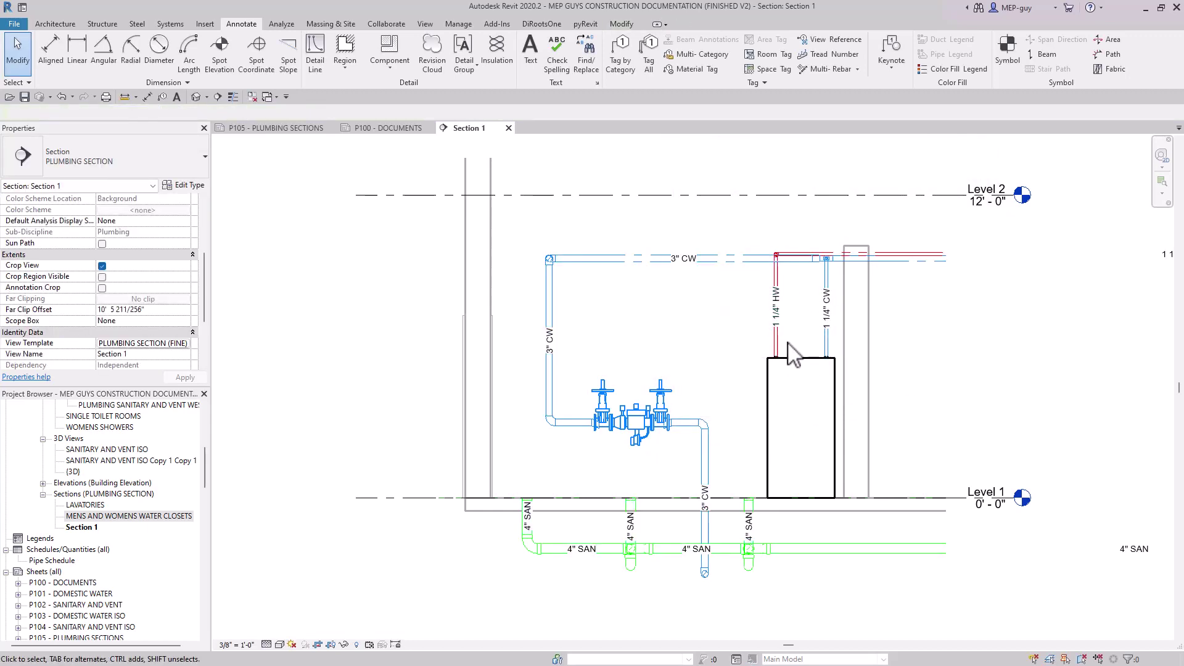
Switch the 4" SAN tags to MEP Pipe Size Tag : Rotate With Pipe (Transparent).
scroll(636, 588, up, 3)
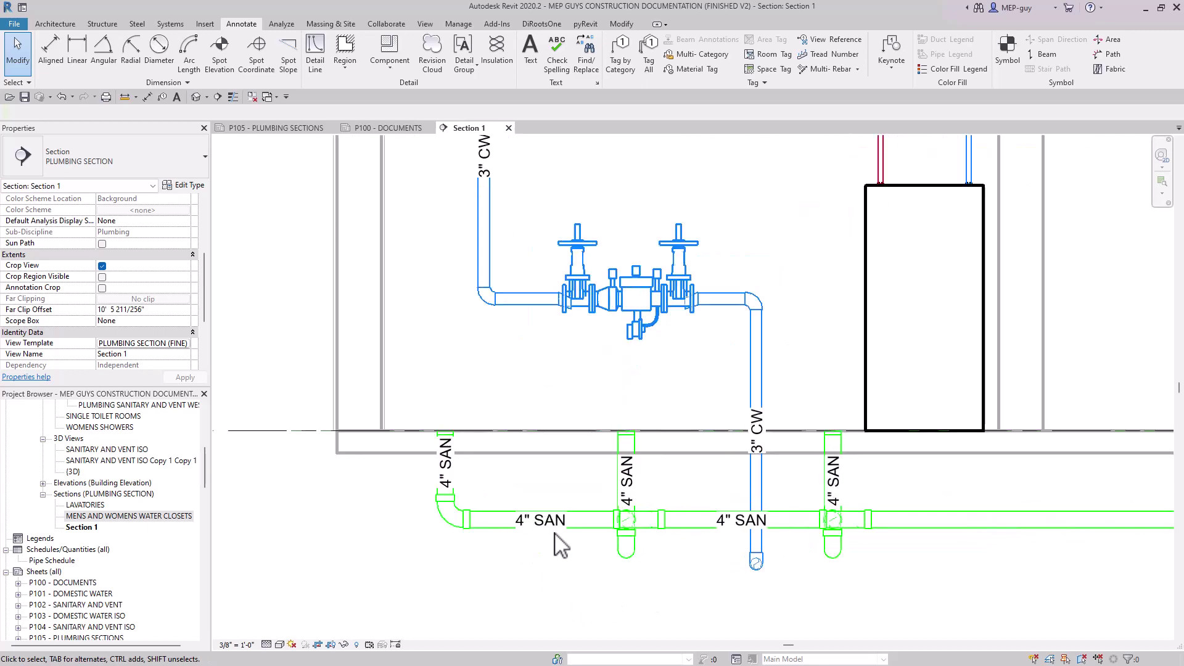
click(558, 542)
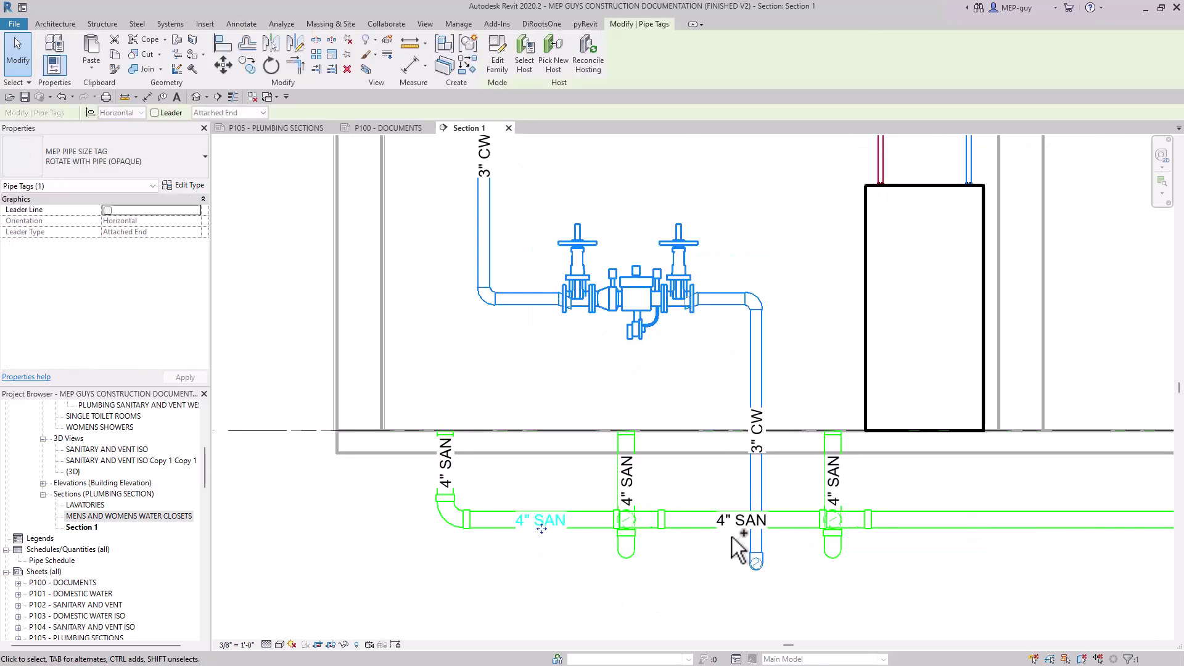
ctrl+click(839, 503)
ctrl+click(640, 485)
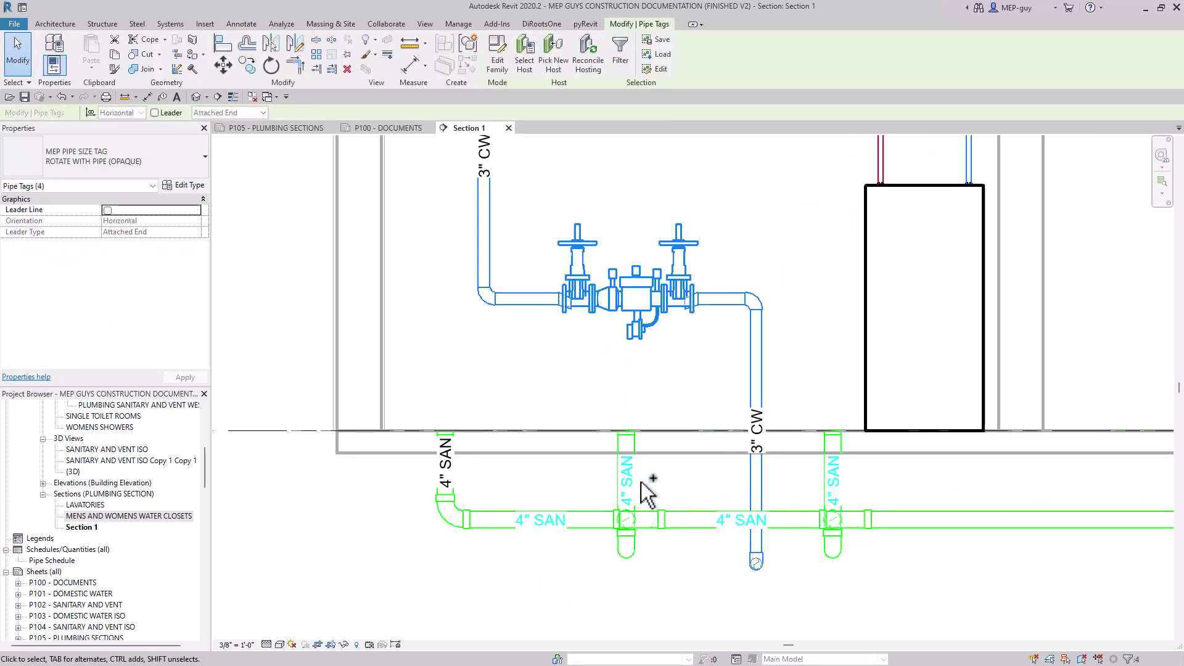
ctrl+click(458, 477)
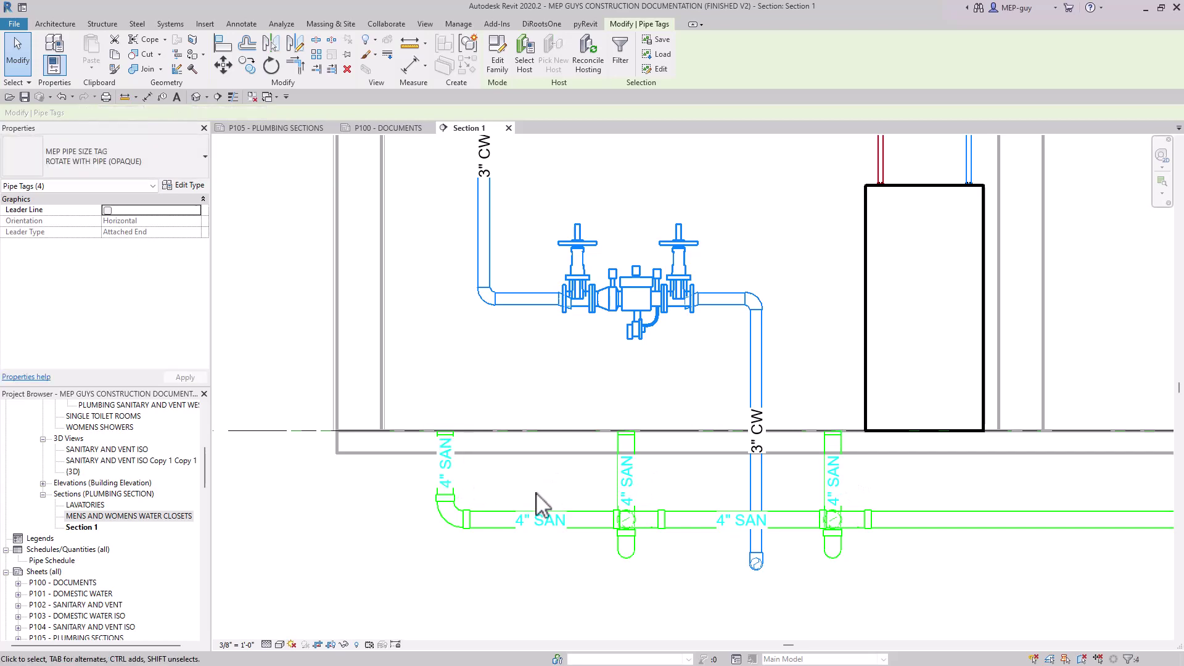
click(119, 169)
scroll(105, 344, down, 1)
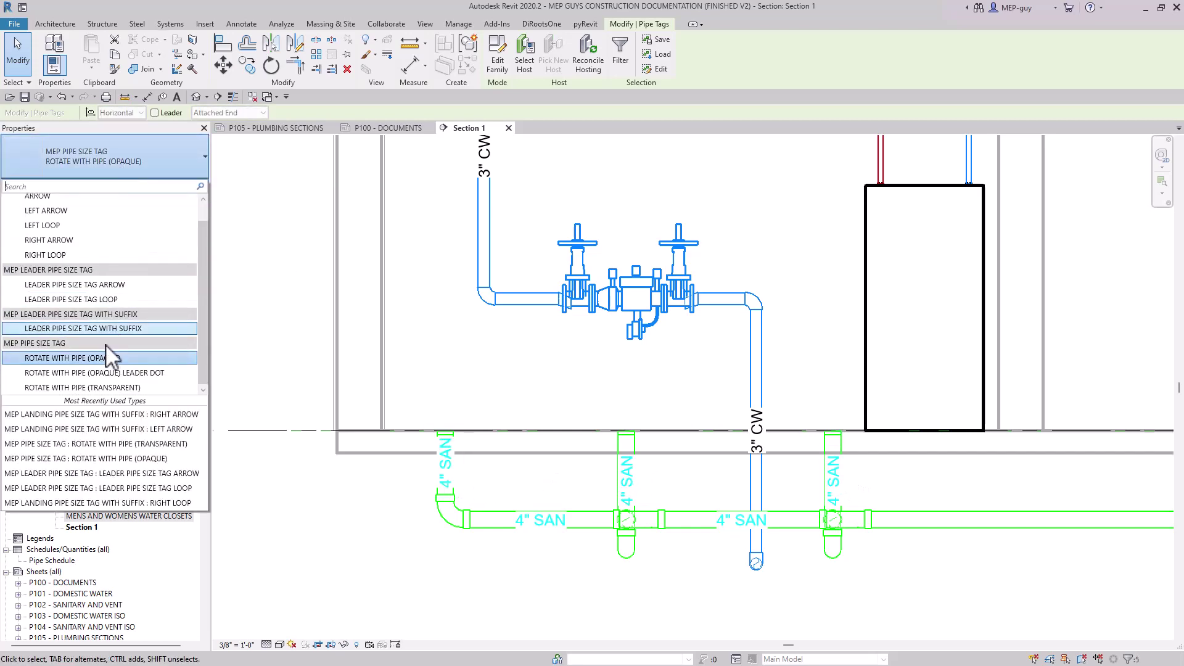
click(111, 388)
Check a horizontal 4" SAN tag's type, then select the lower 3" CW tag.
click(664, 617)
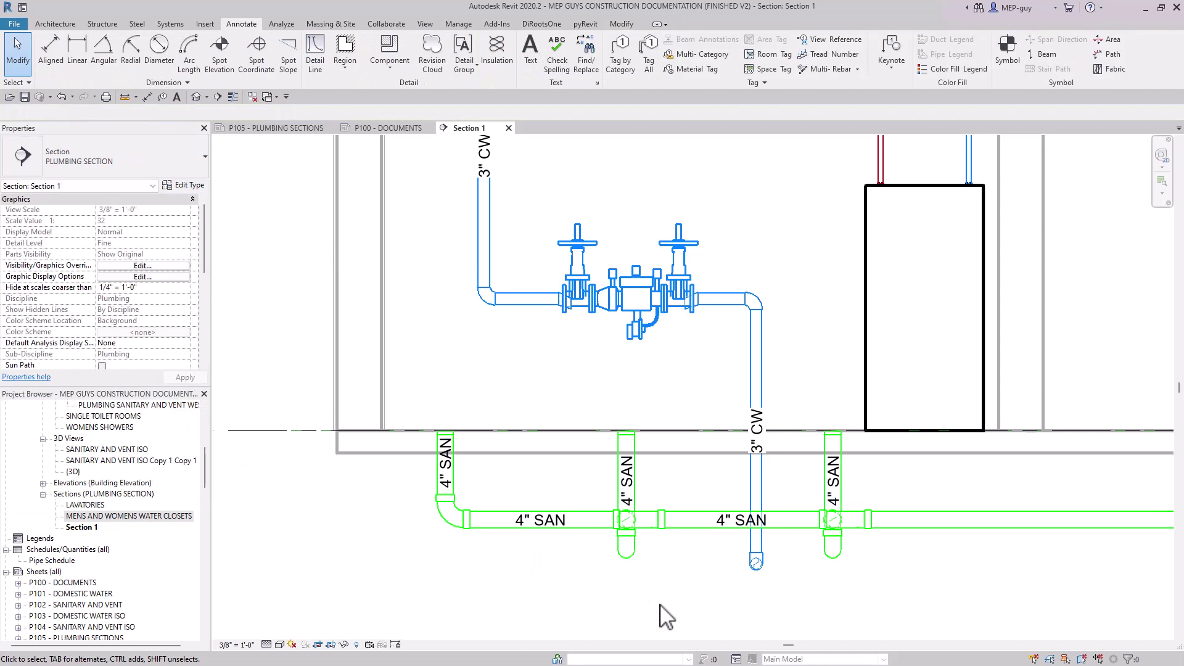
click(741, 532)
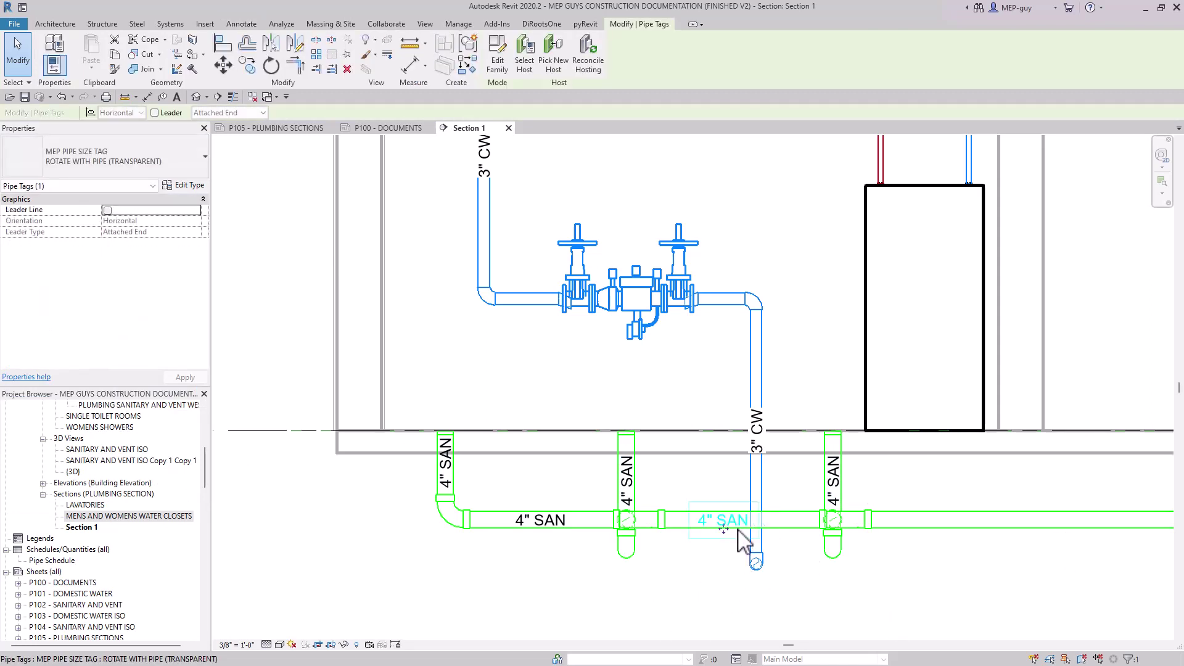
key(Escape)
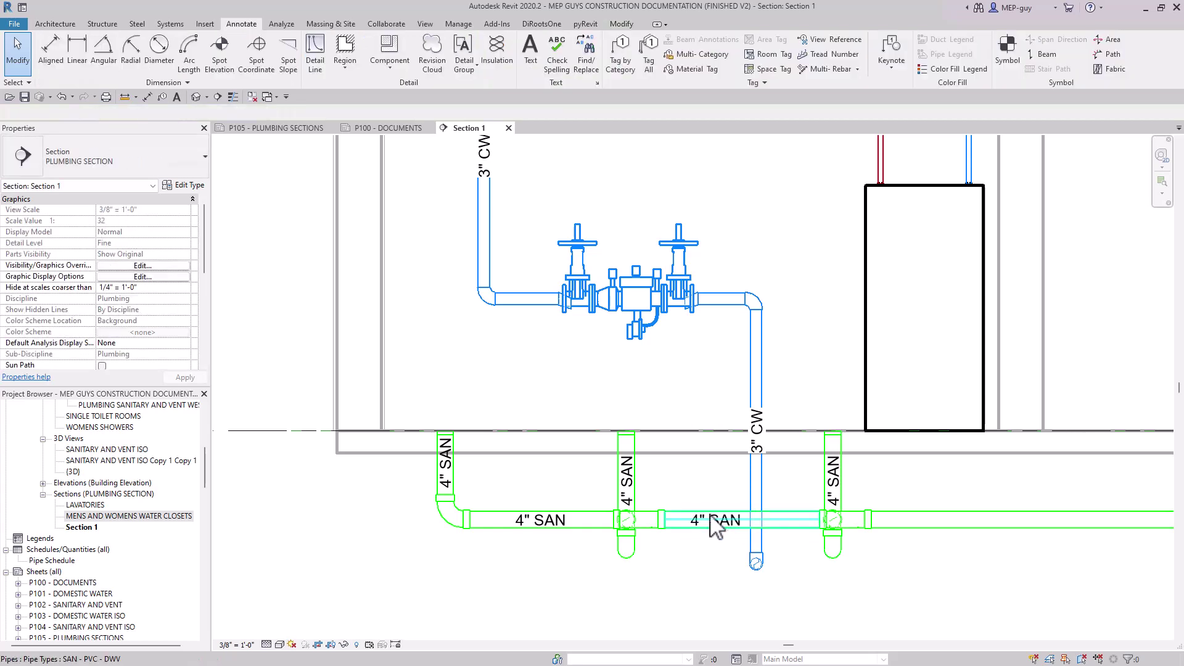
click(763, 429)
scroll(765, 441, down, 3)
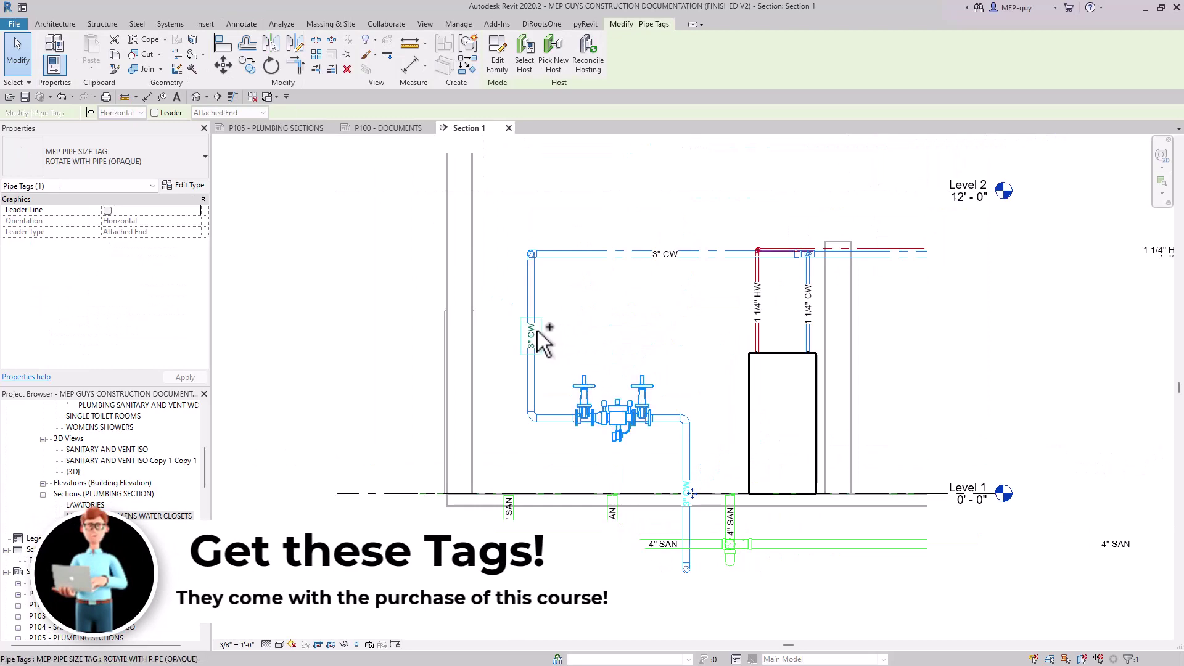
Change both 3" CW tags to the loop leader pipe size tag with leaders, moved right of the pipes.
ctrl+click(538, 333)
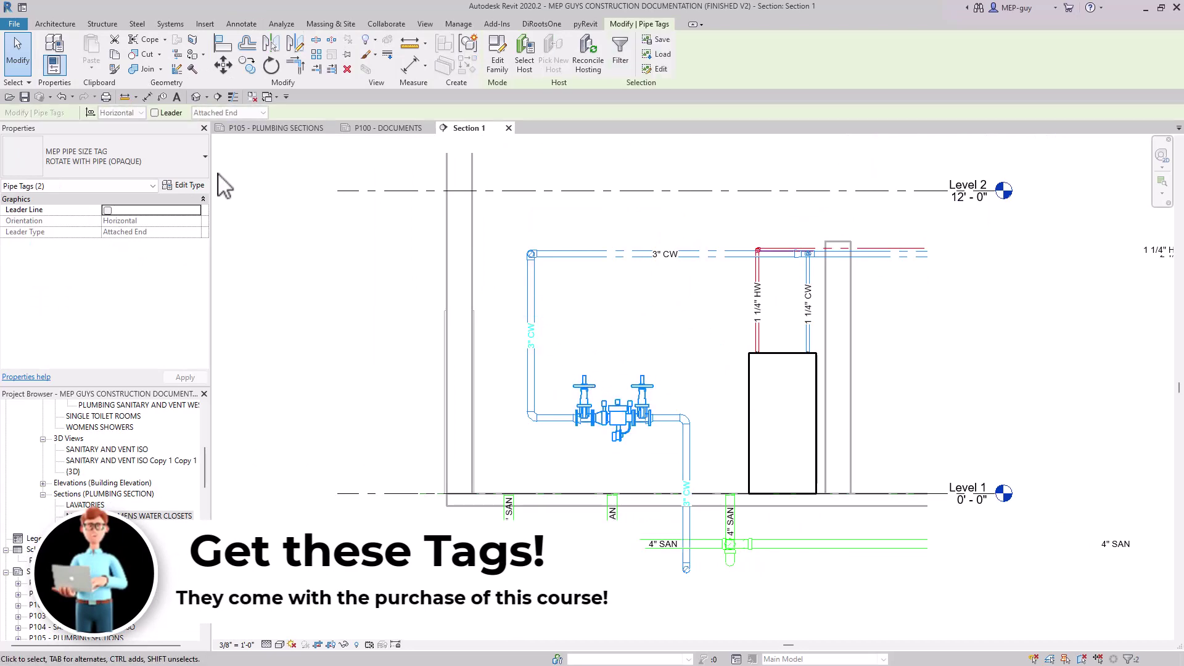
click(116, 152)
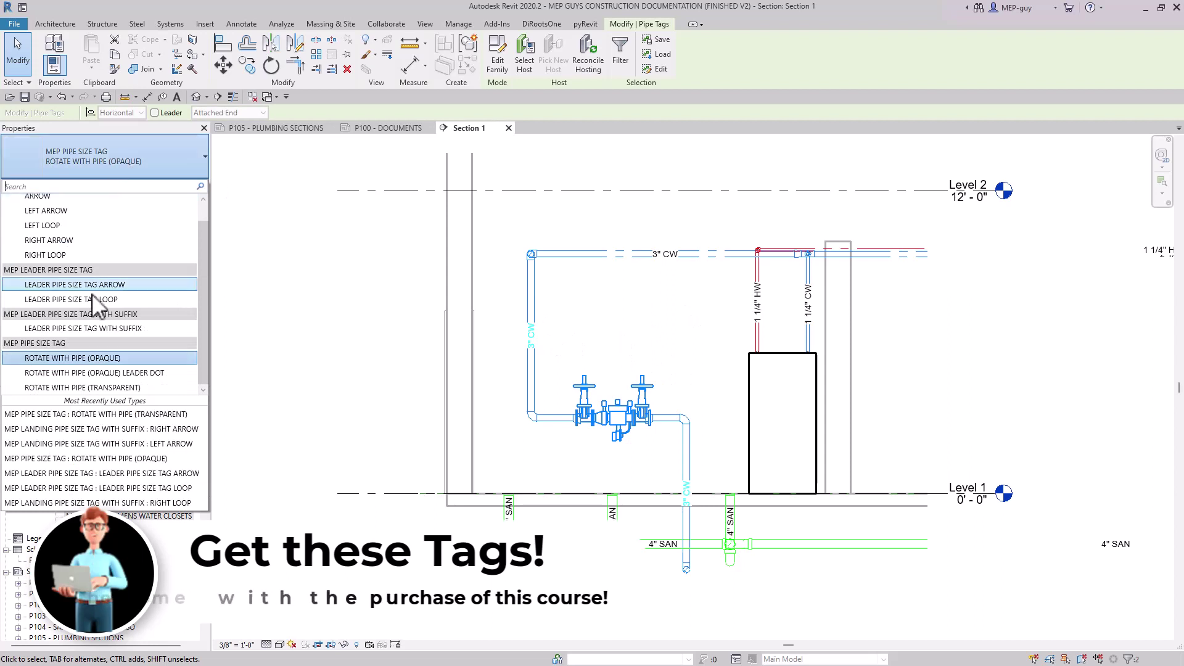
scroll(96, 305, up, 1)
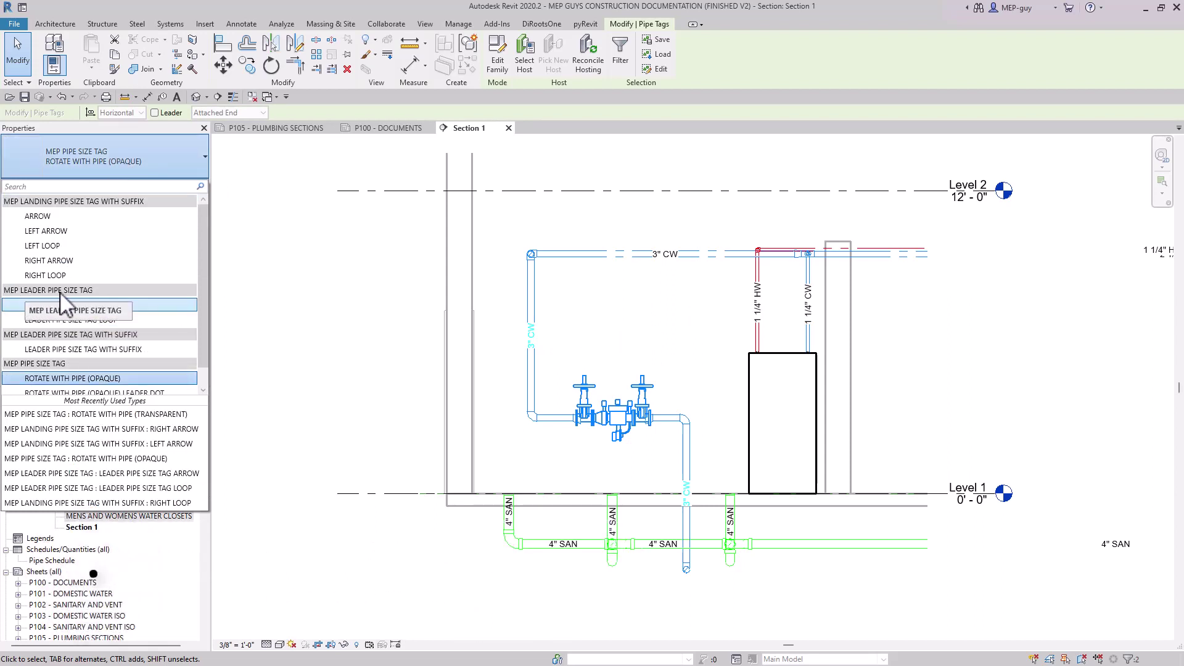
click(92, 319)
click(154, 113)
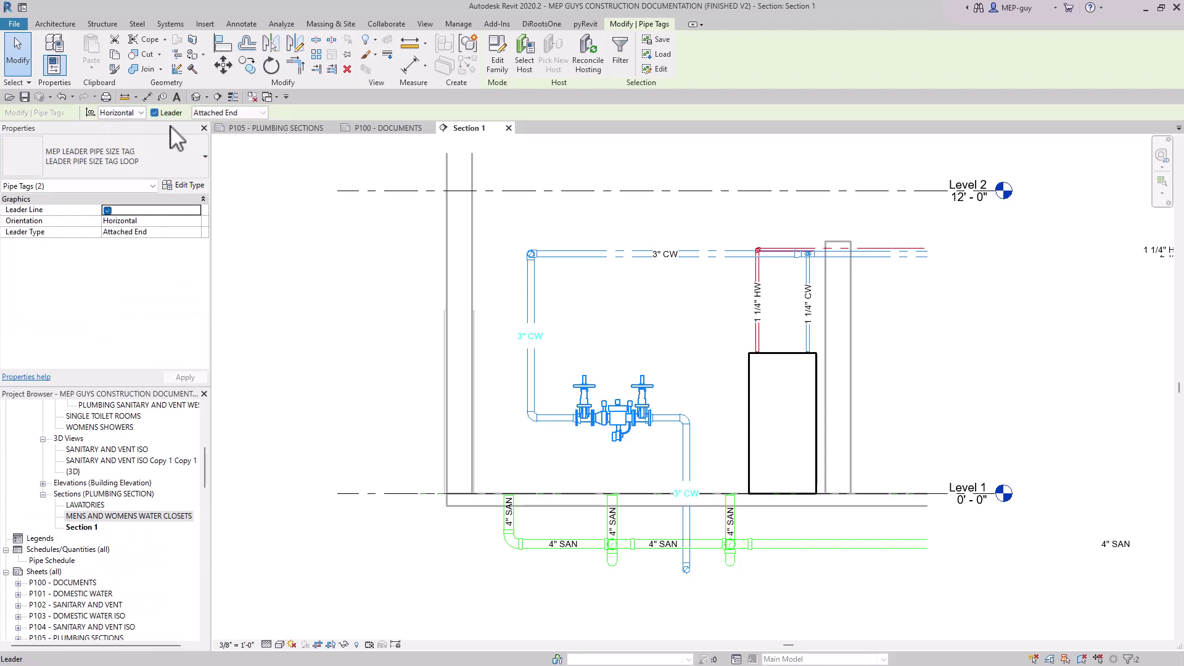
drag(557, 337, 588, 329)
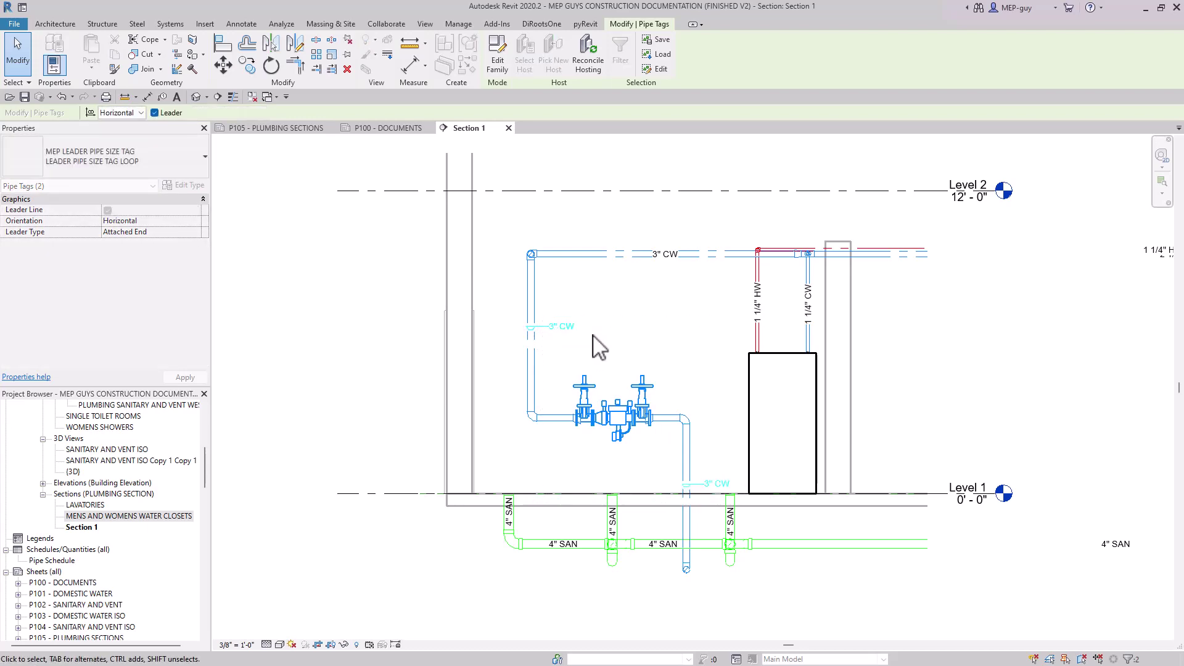
click(719, 464)
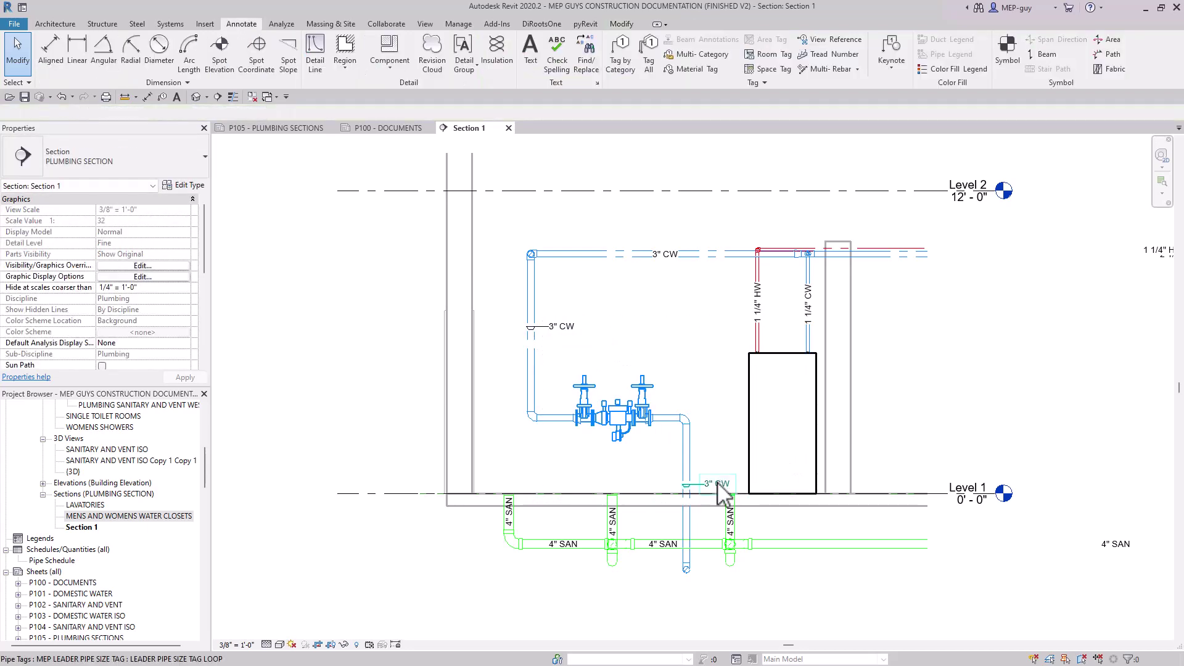
Check the lower 3" CW tag, then start and cancel Tag by Category (TG).
click(716, 484)
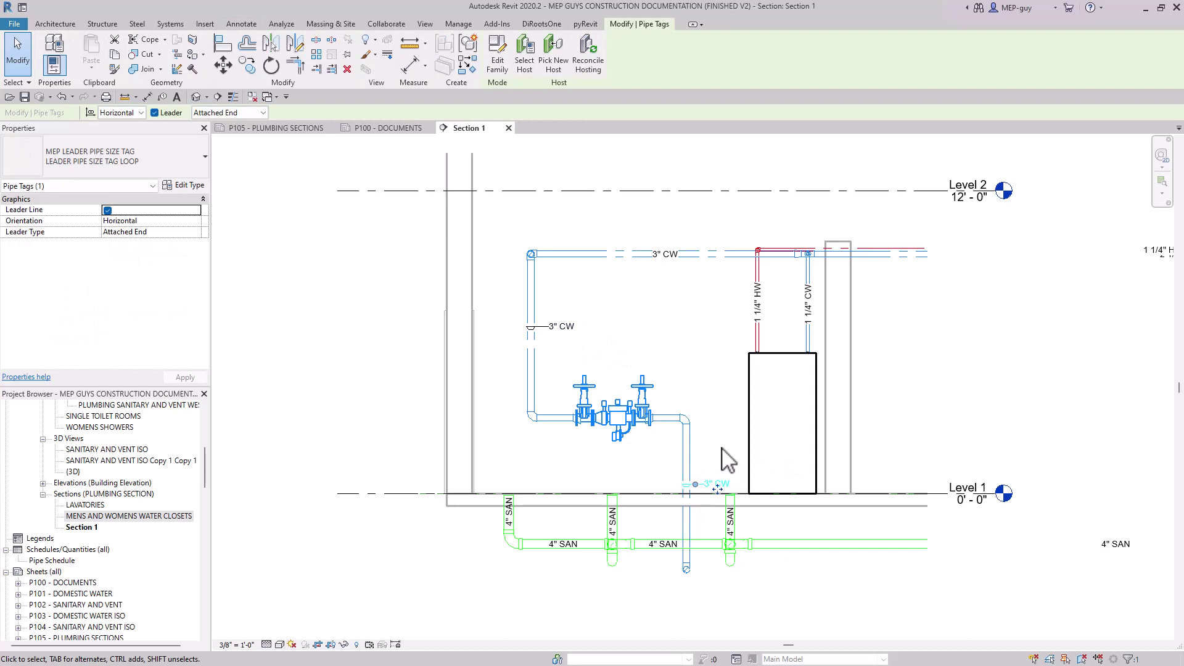
key(Escape)
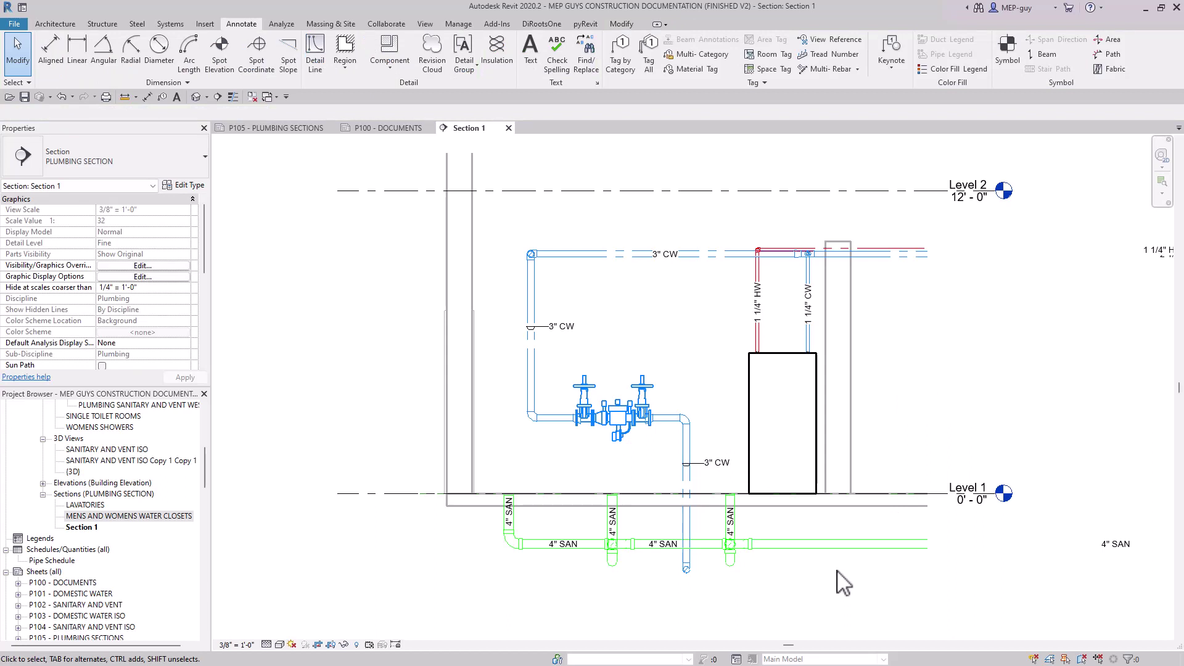
key(t)
key(g)
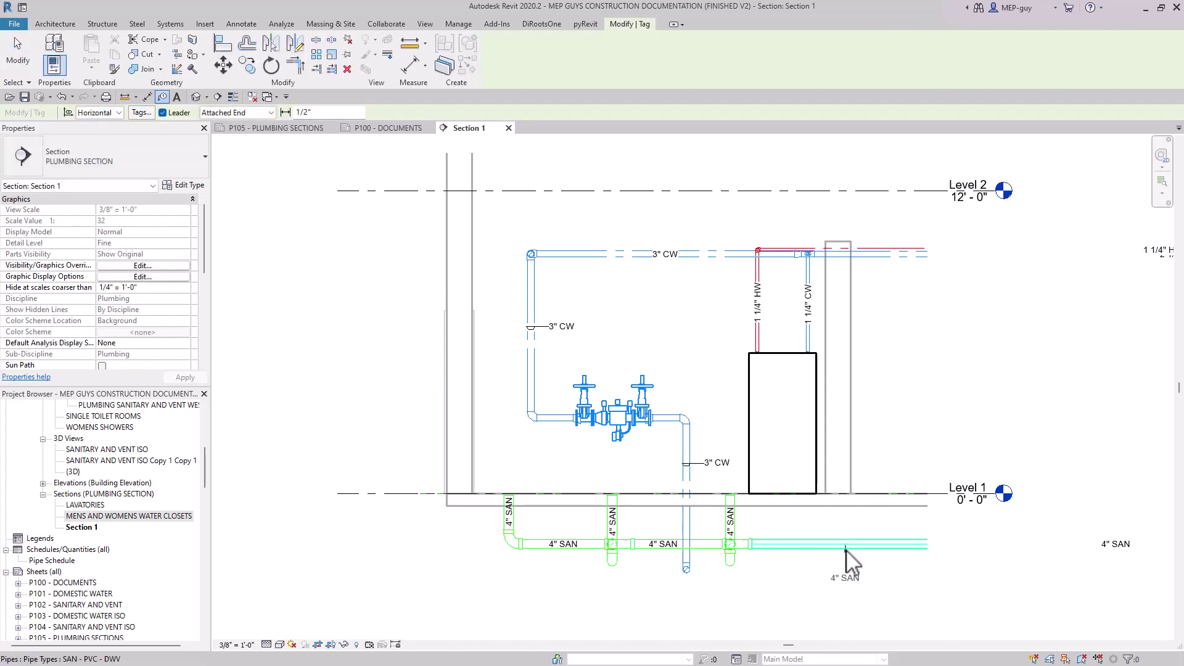
key(Escape)
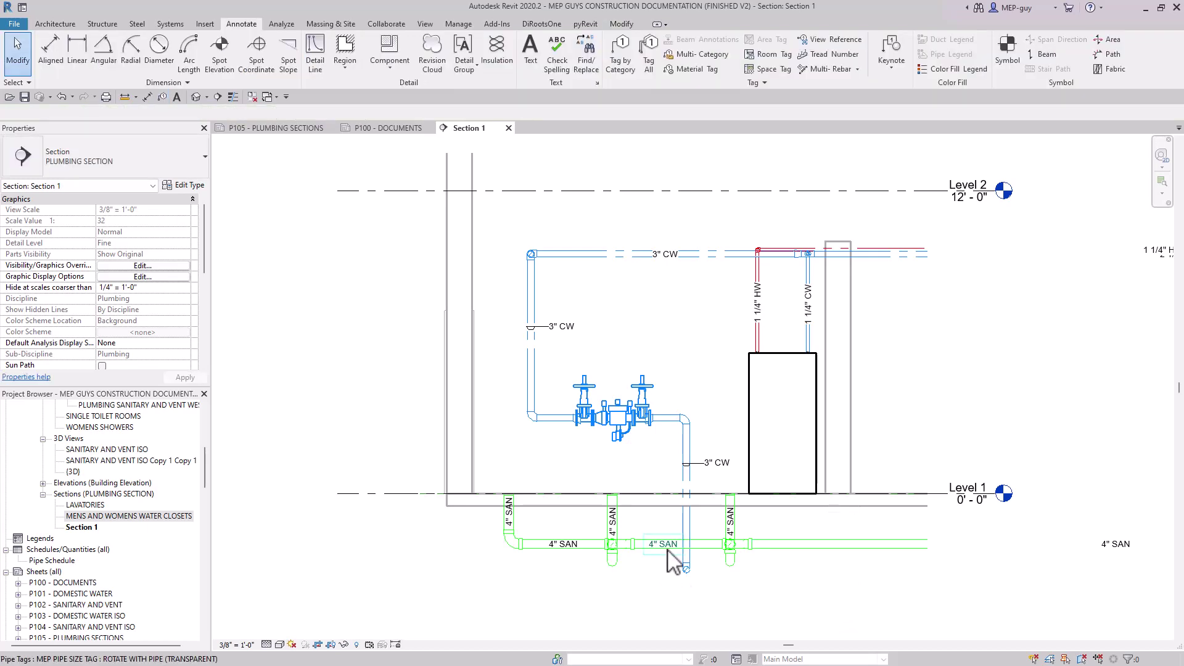
Use Create Similar on a 4" SAN tag to tag the water heater (WH-1) and backflow preventer (3" RPZ-1).
click(666, 545)
right_click(666, 554)
click(740, 361)
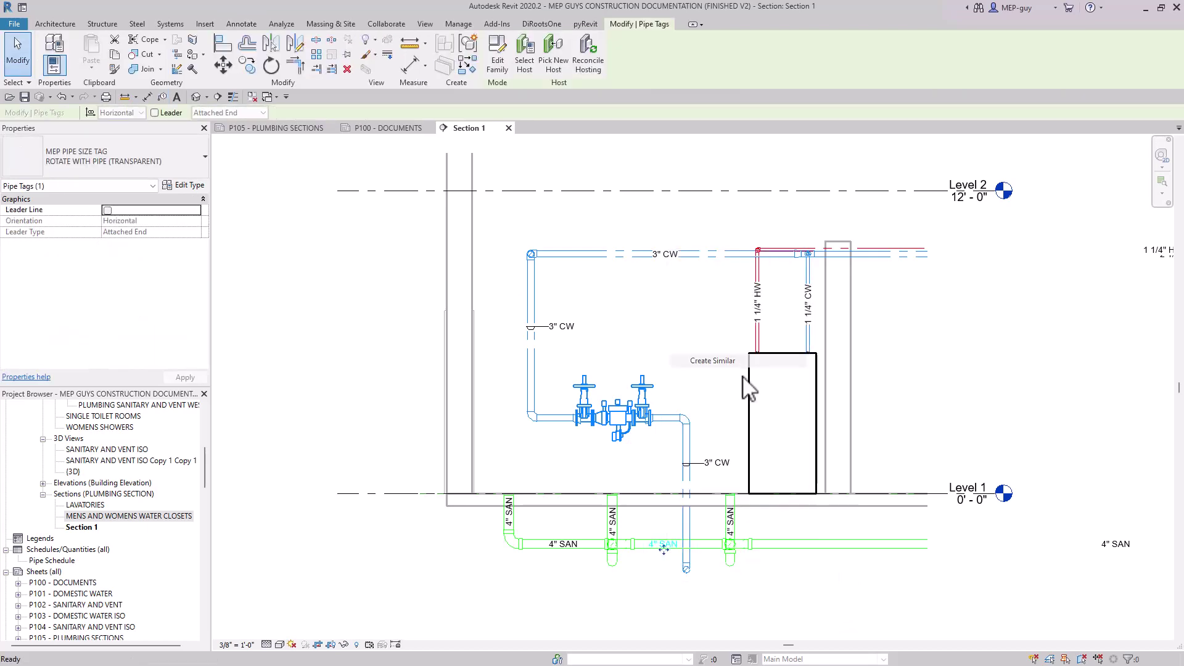
click(163, 112)
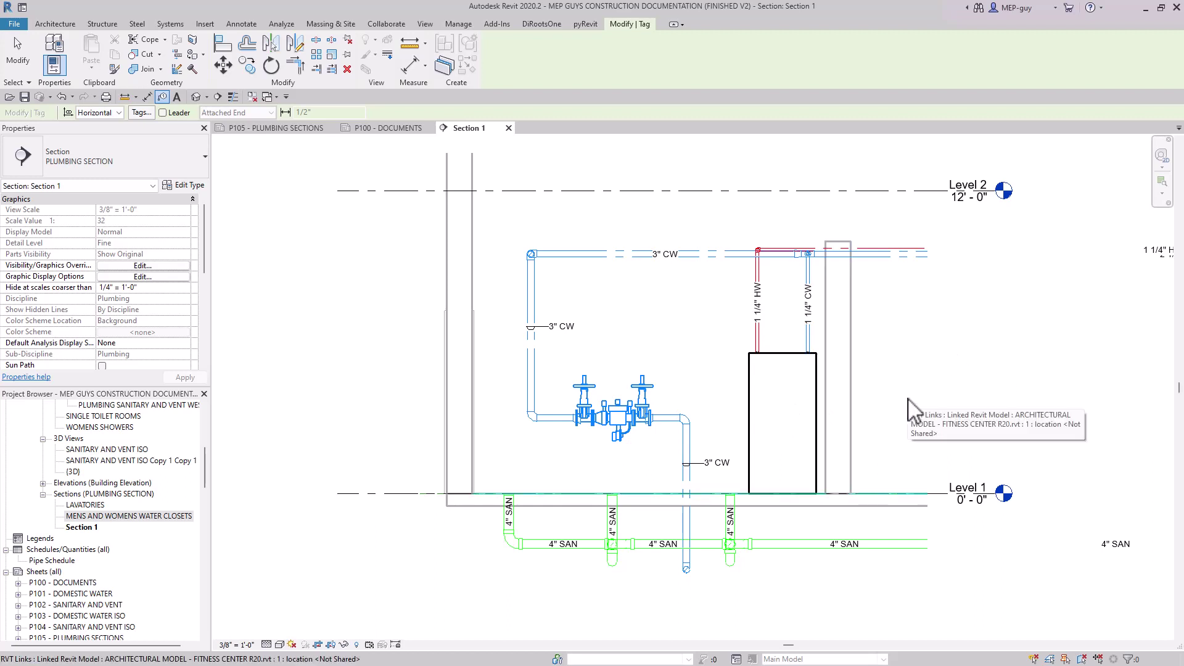
click(792, 425)
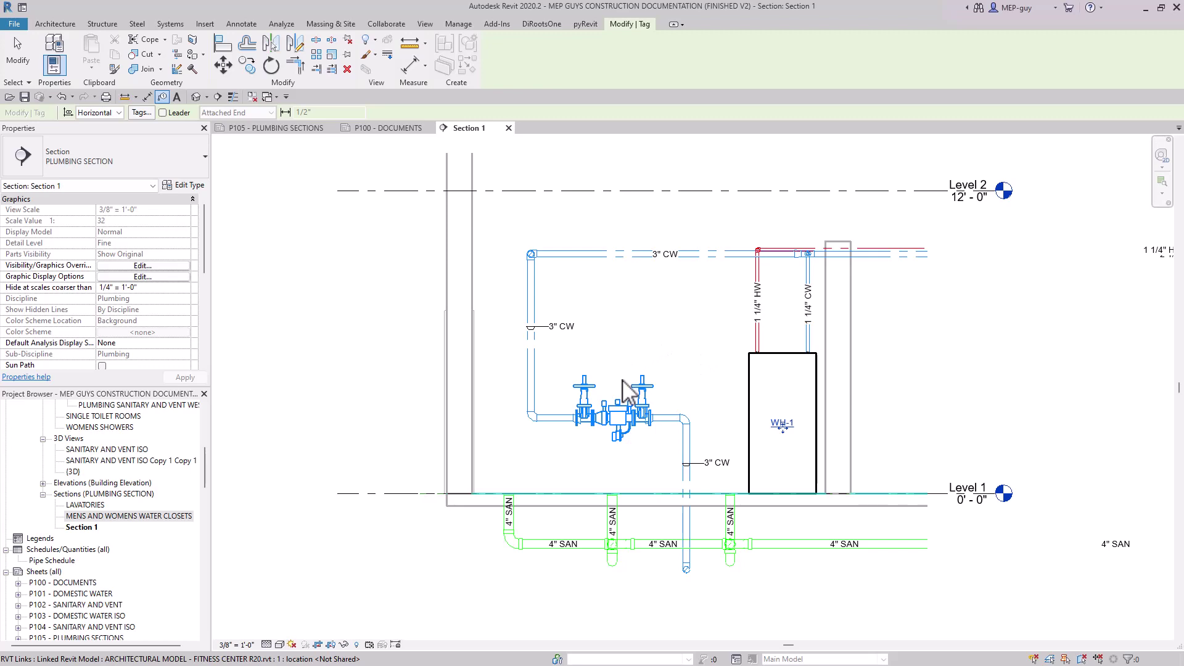
click(621, 411)
key(Escape)
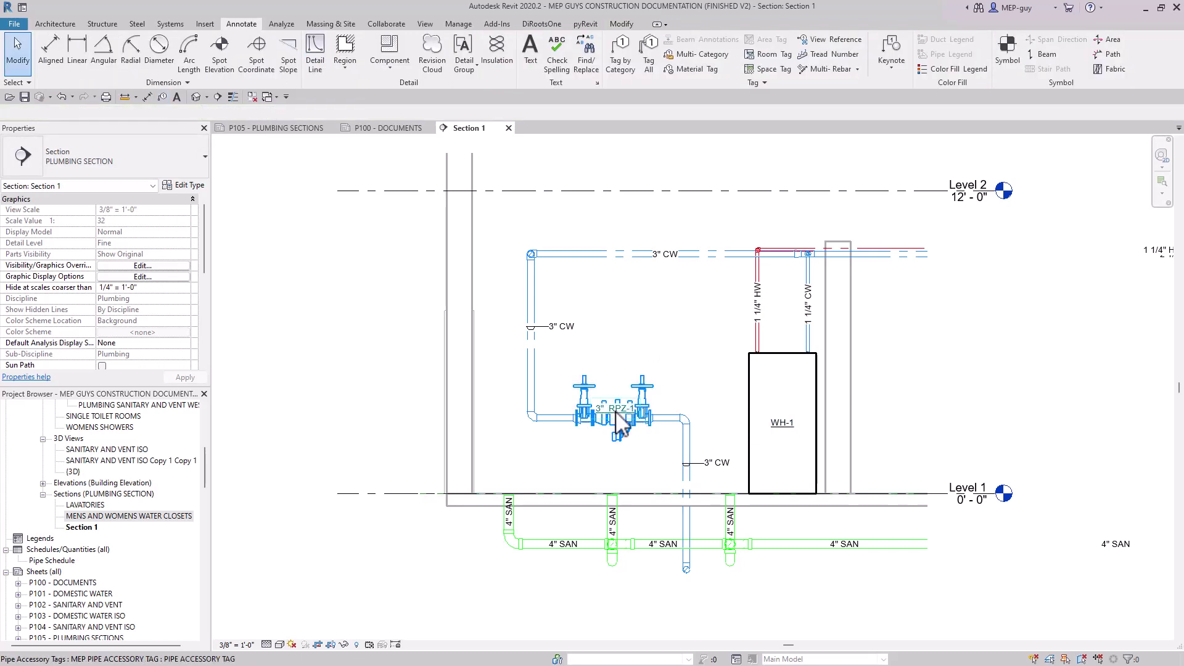
Move the 3" RPZ-1 tag just below the backflow preventer.
click(616, 422)
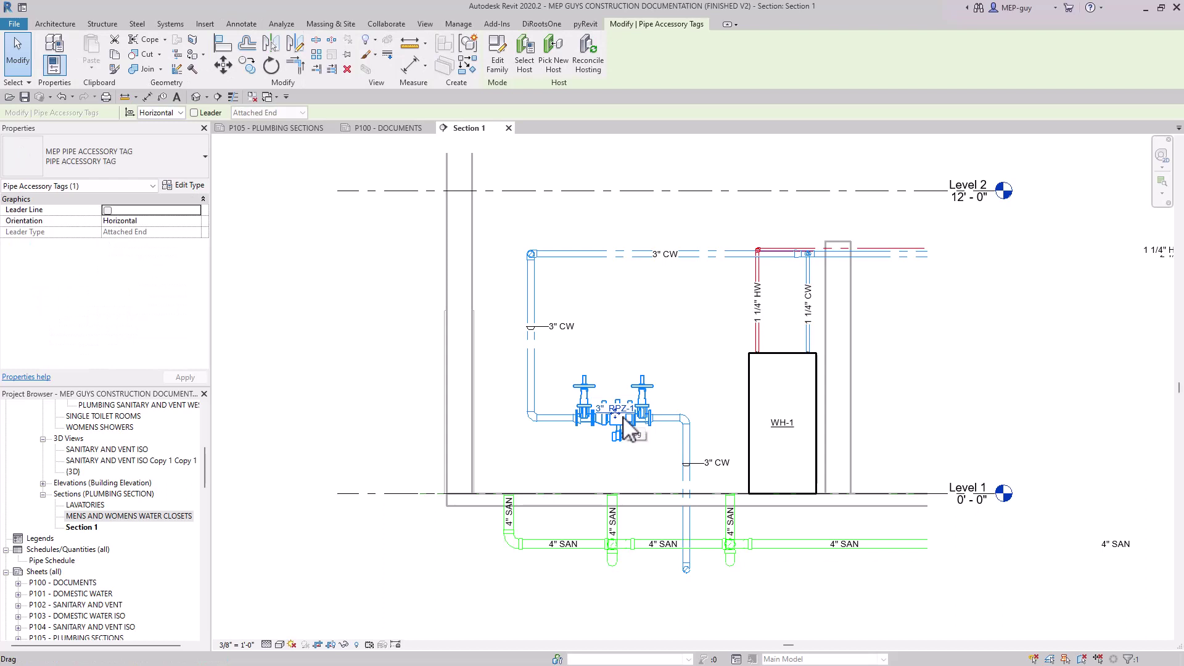
drag(623, 419, 623, 421)
key(Escape)
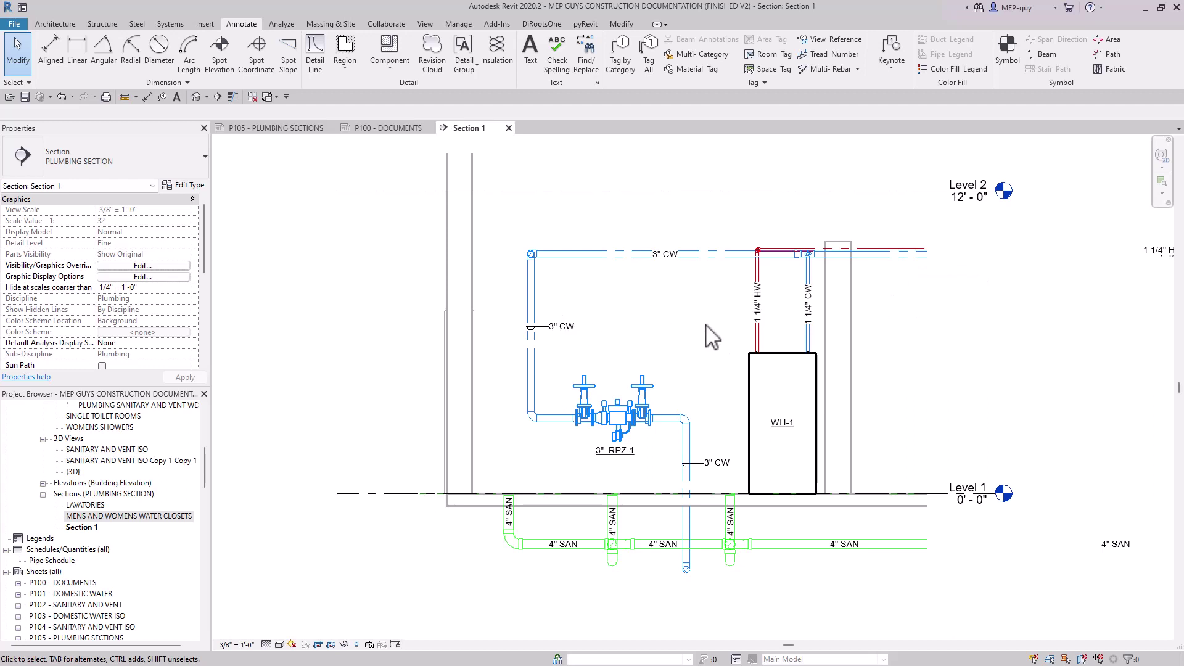
Create similar leader tags on the upper pipes: 2 1/2" CW and 1 1/4" HW.
click(567, 328)
right_click(565, 330)
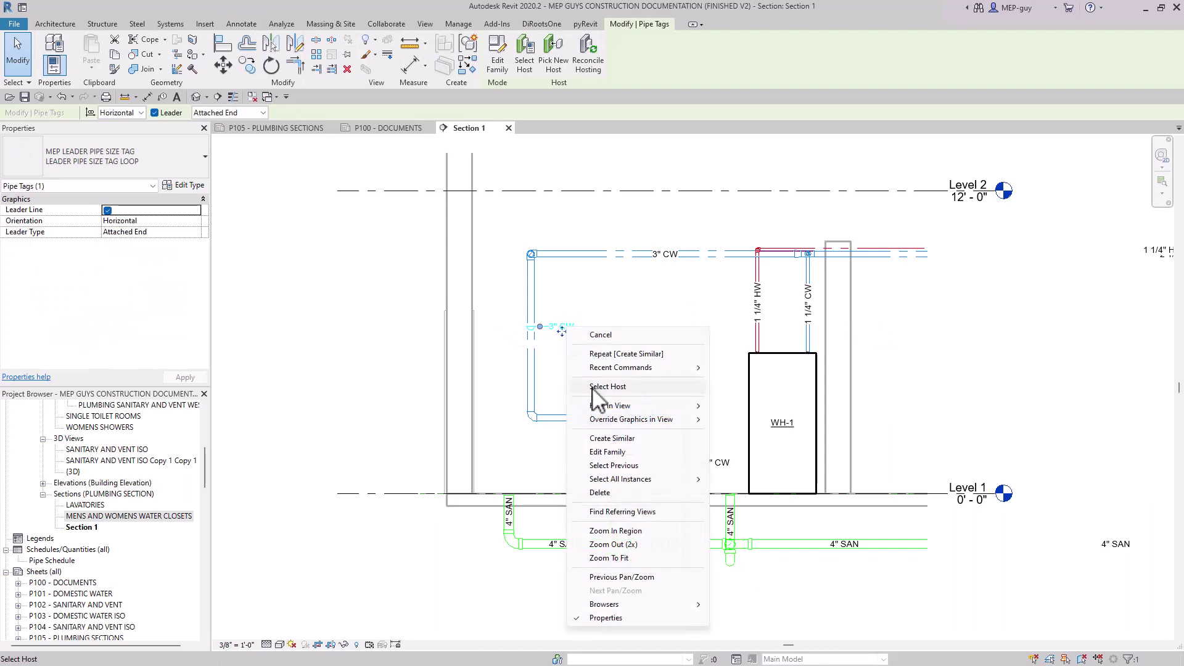
click(611, 439)
scroll(904, 259, up, 5)
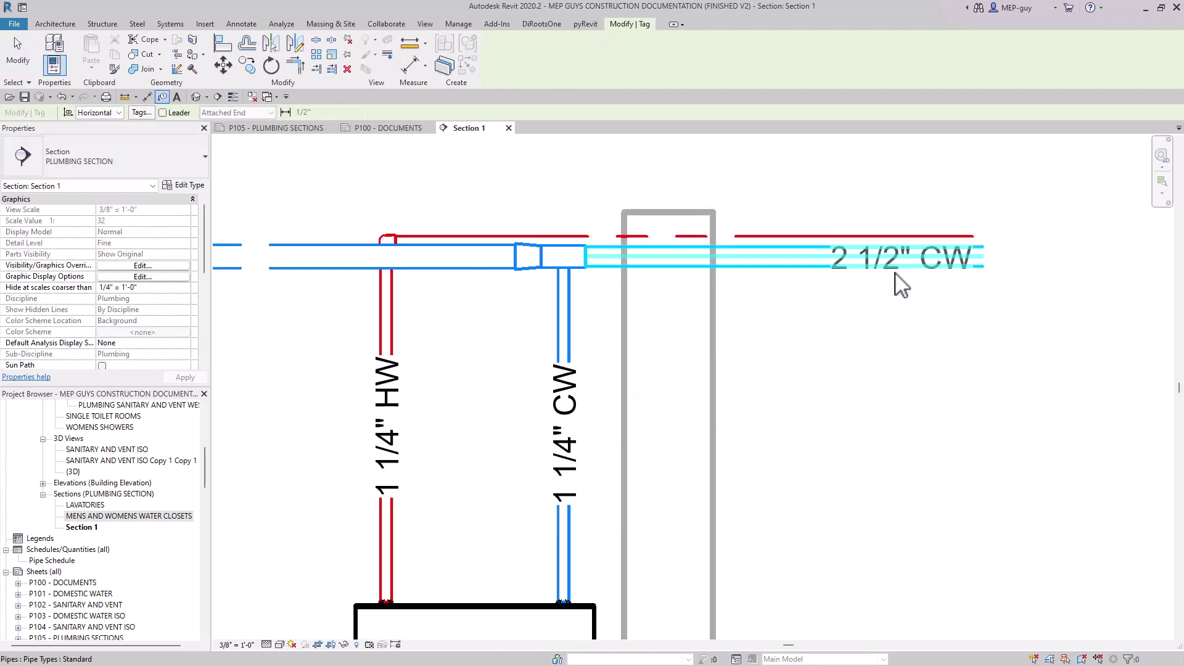
click(162, 113)
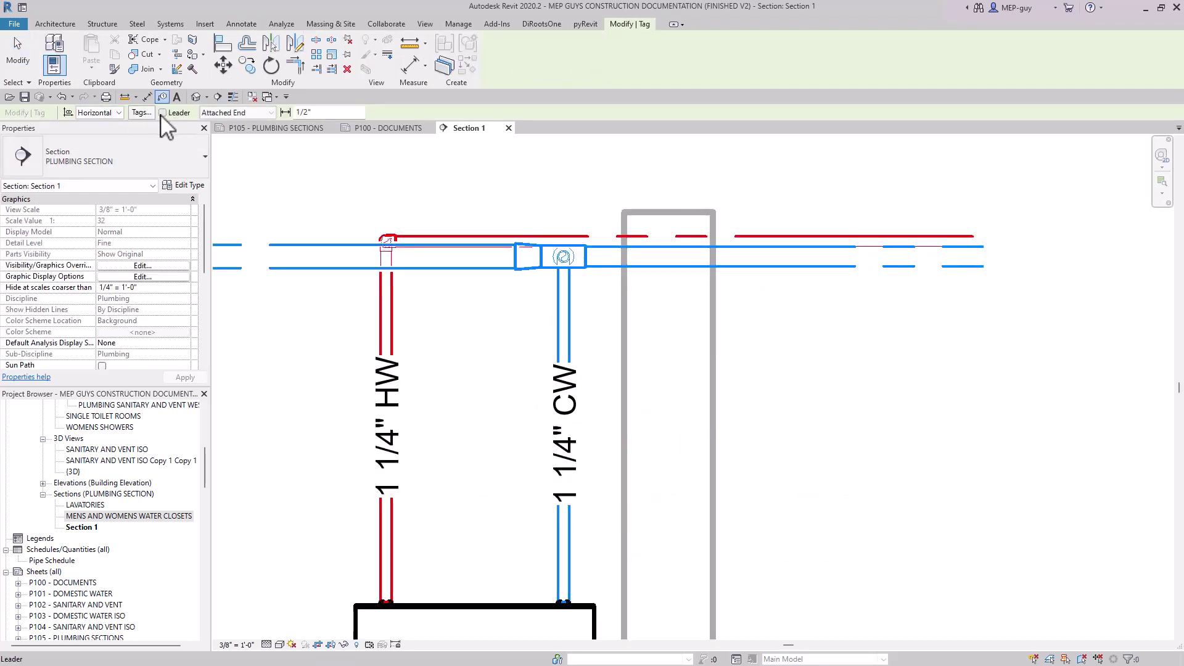
click(809, 264)
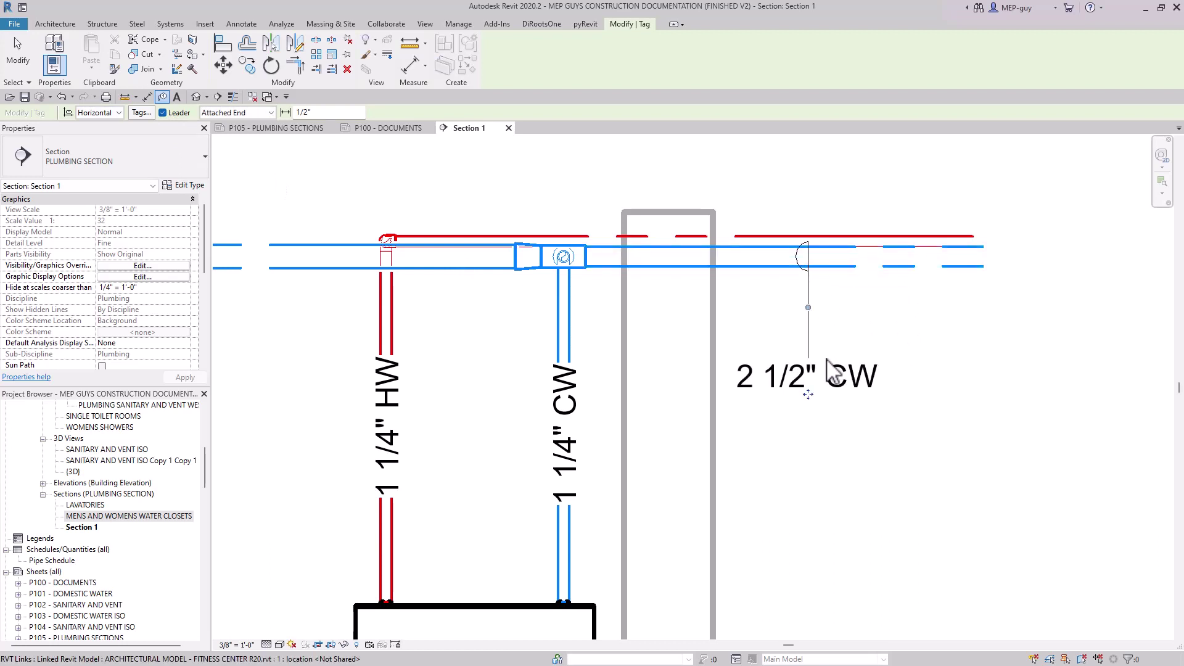
click(901, 246)
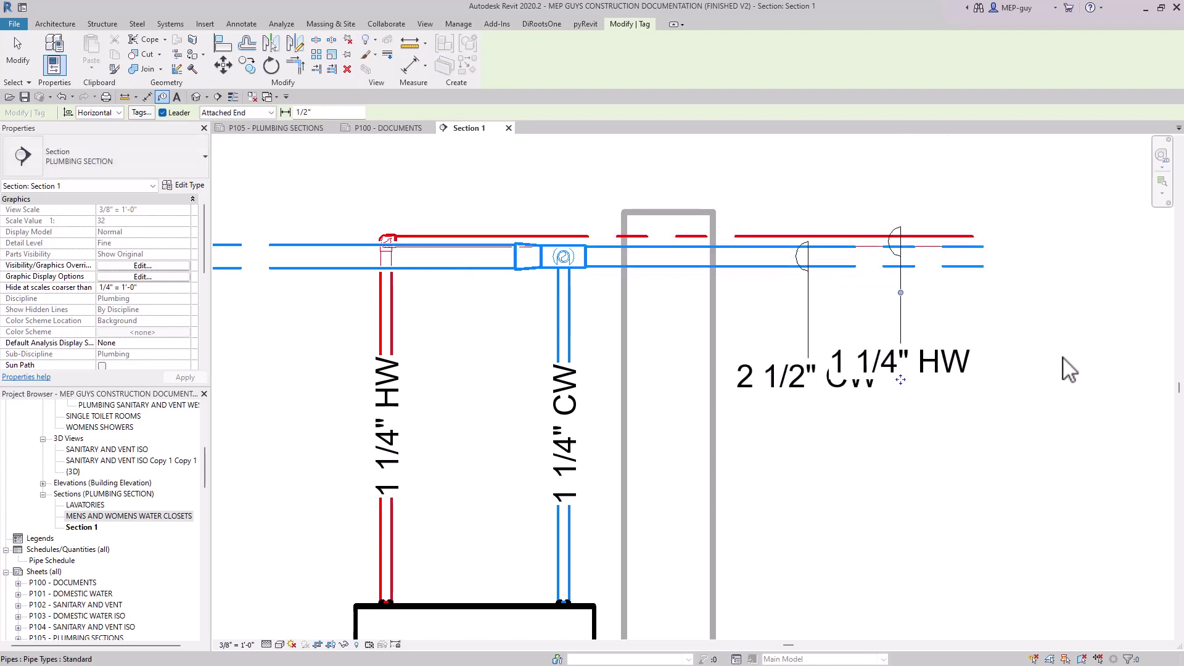
key(Escape)
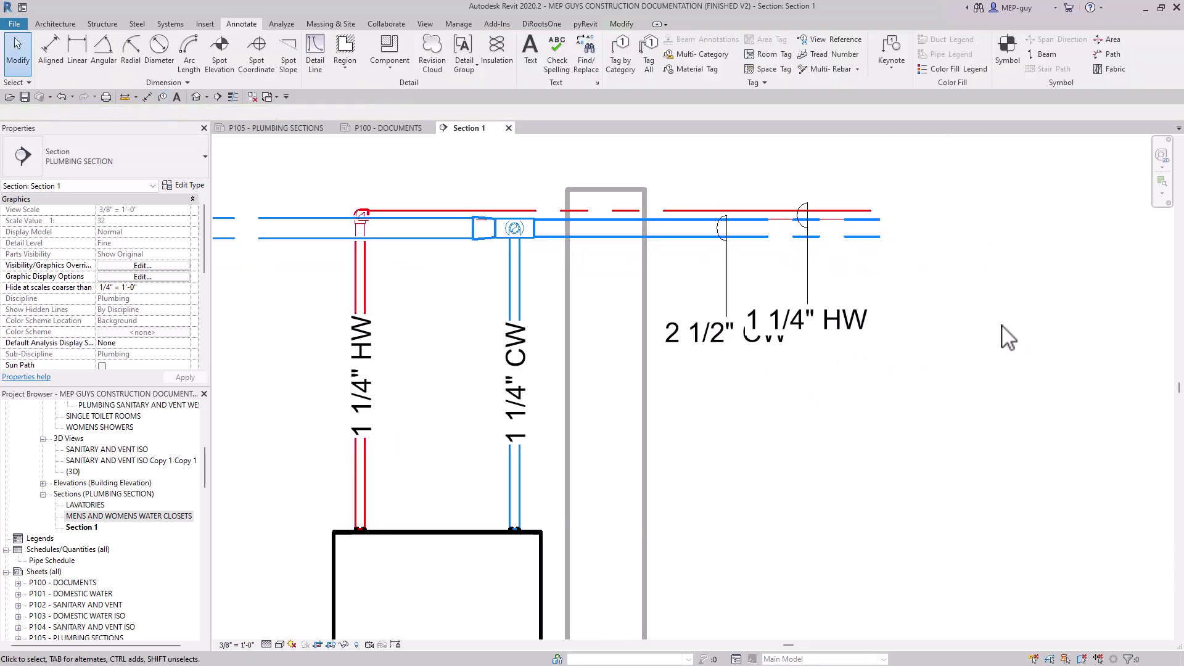
Give the HW and CW tags an arrow-ended tag type and Free End leaders.
click(826, 322)
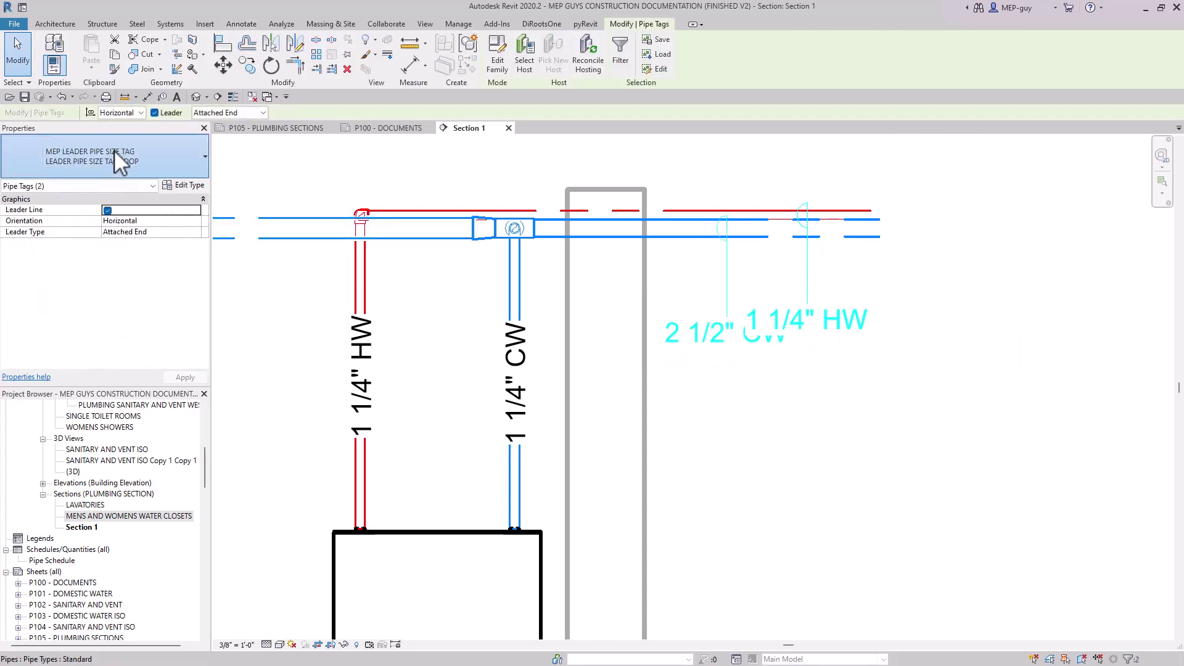
click(114, 154)
click(72, 304)
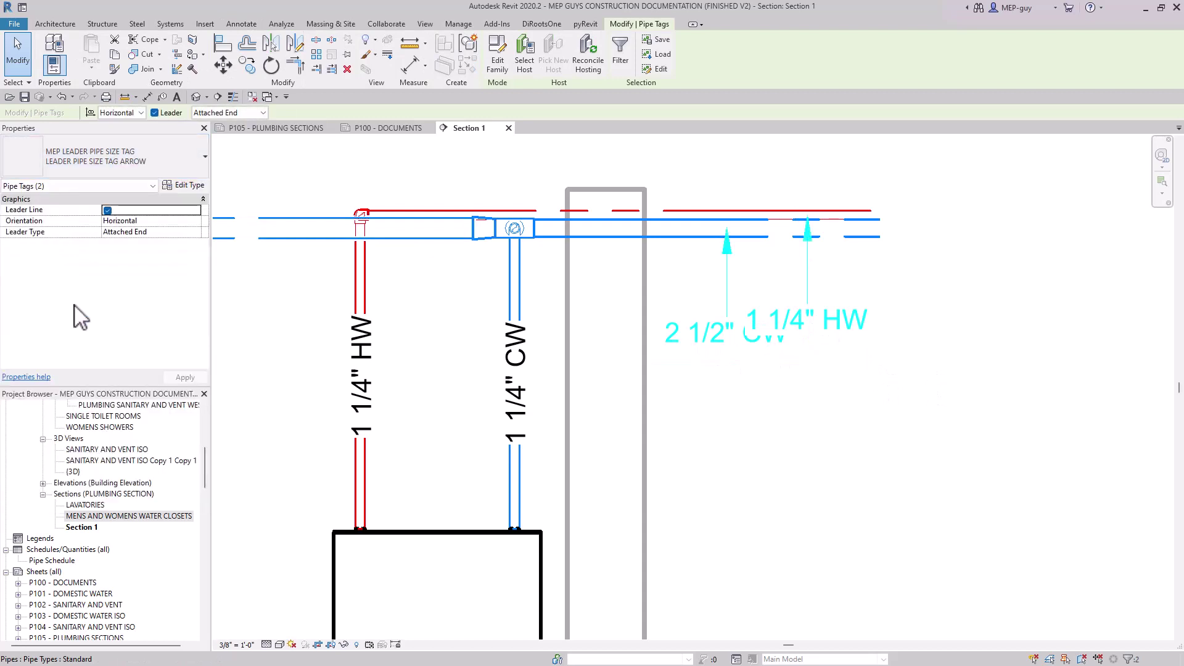
click(262, 113)
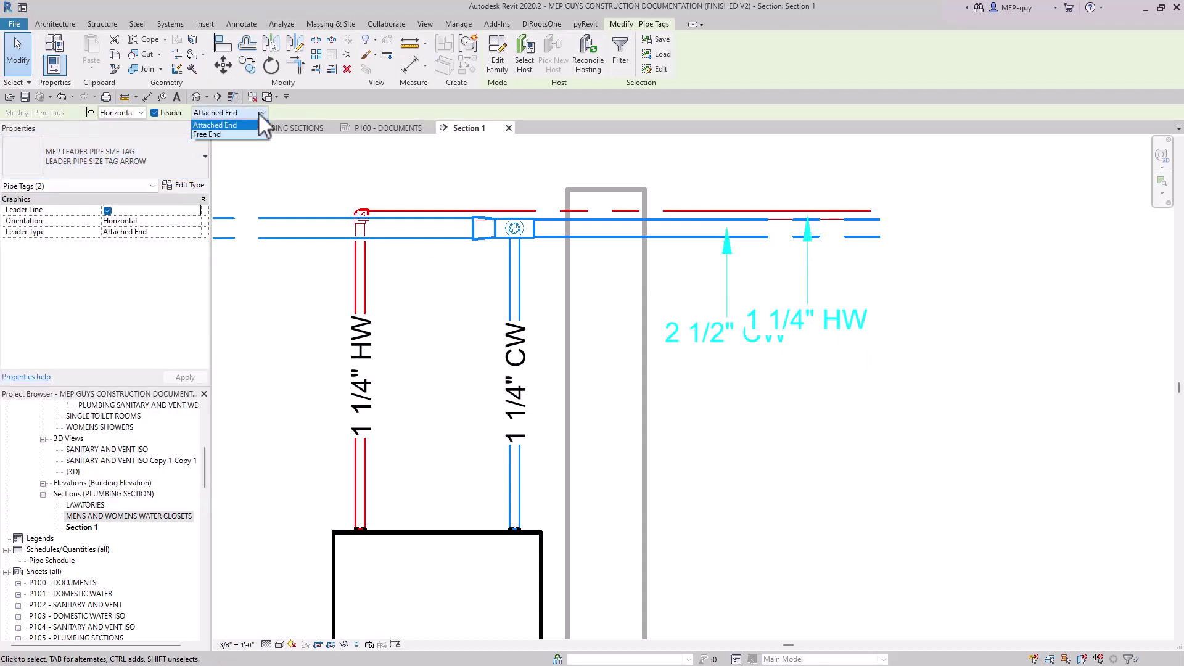
click(216, 133)
Stack the 1 1/4" HW and 2 1/2" CW tags right of the pipes, angling the CW leader.
click(848, 346)
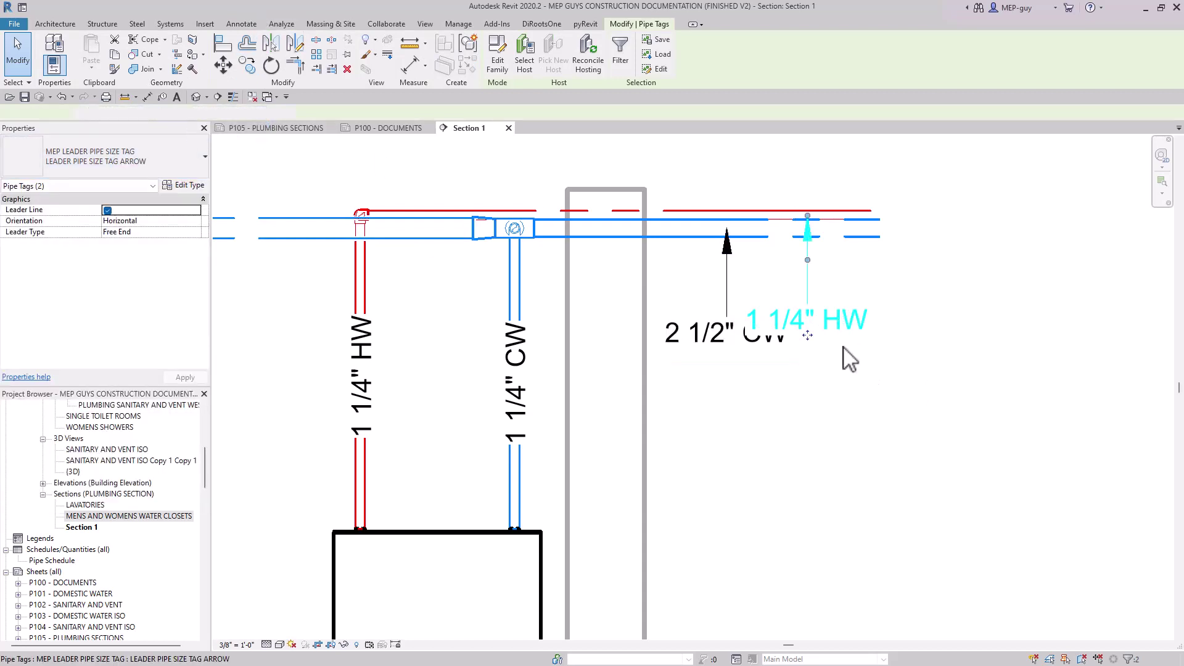
drag(846, 327, 928, 305)
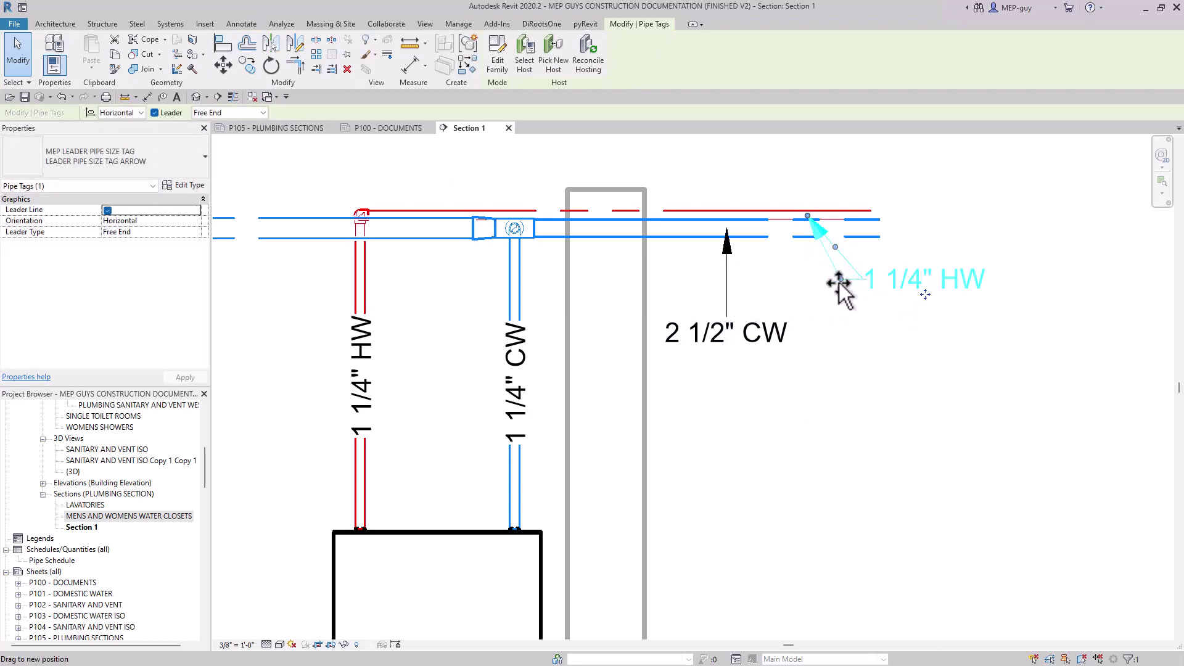
click(753, 344)
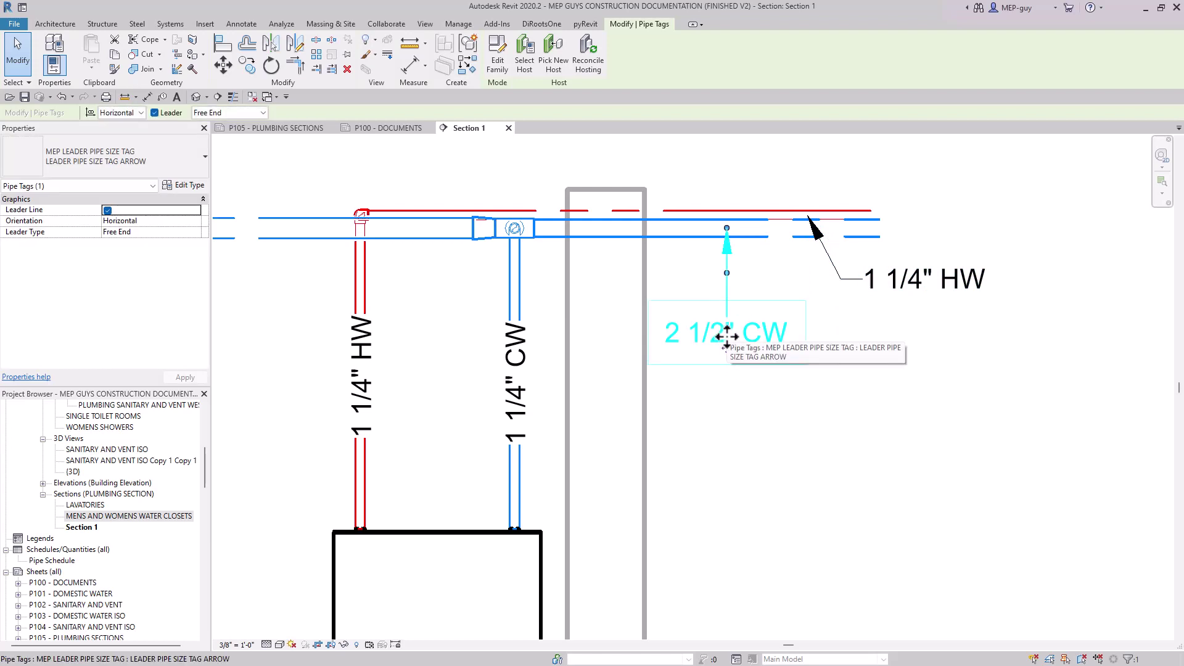
drag(727, 336, 923, 339)
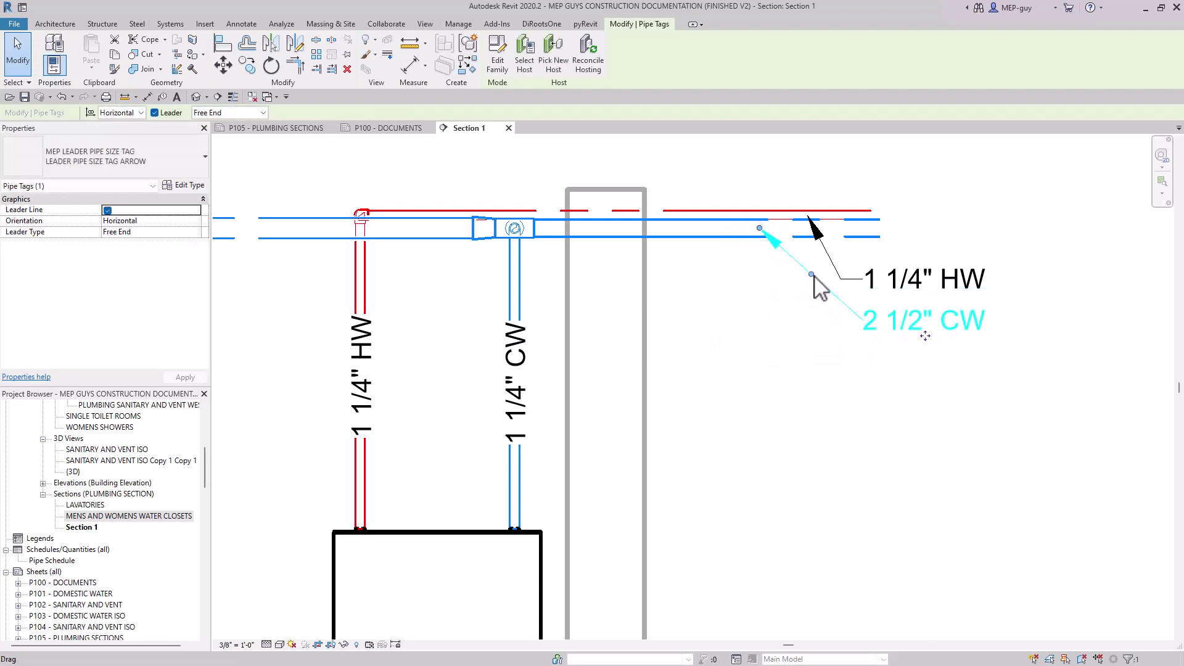
drag(811, 274, 833, 327)
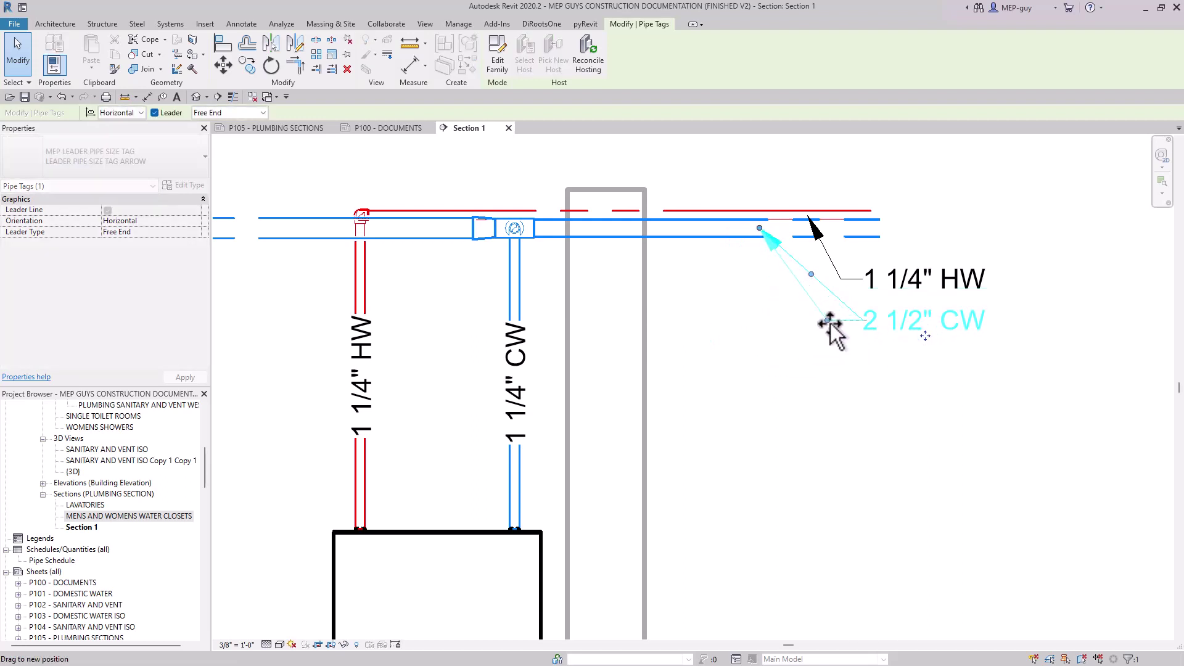
click(870, 362)
scroll(713, 427, down, 2)
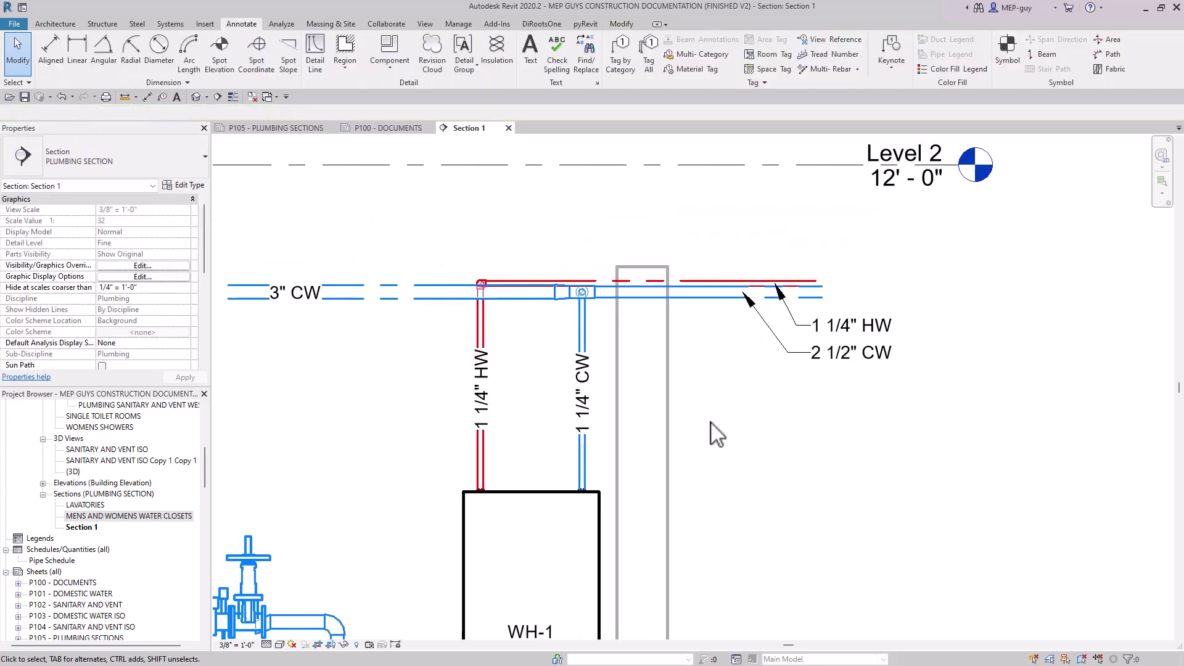
Move the 1 1/4" HW tag up above the pipes.
click(840, 333)
drag(840, 333, 859, 259)
key(Escape)
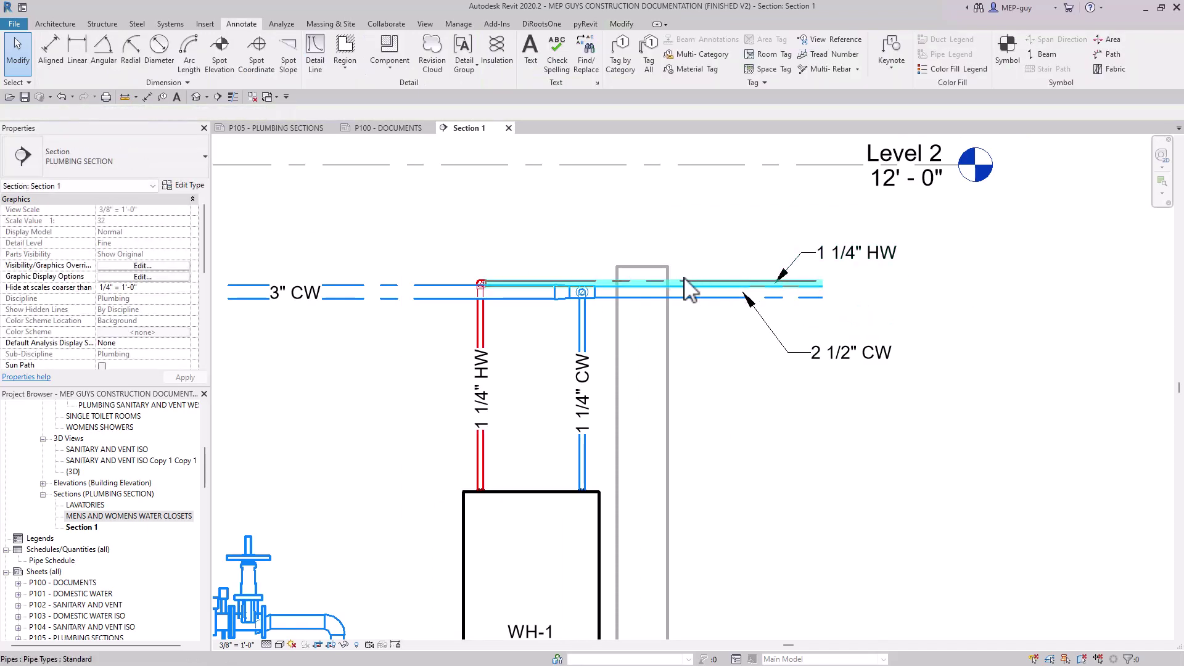
Nudge the 1 1/4" HW pipe up to a 9' 8 1/2" middle elevation.
scroll(694, 256, up, 2)
scroll(694, 257, up, 1)
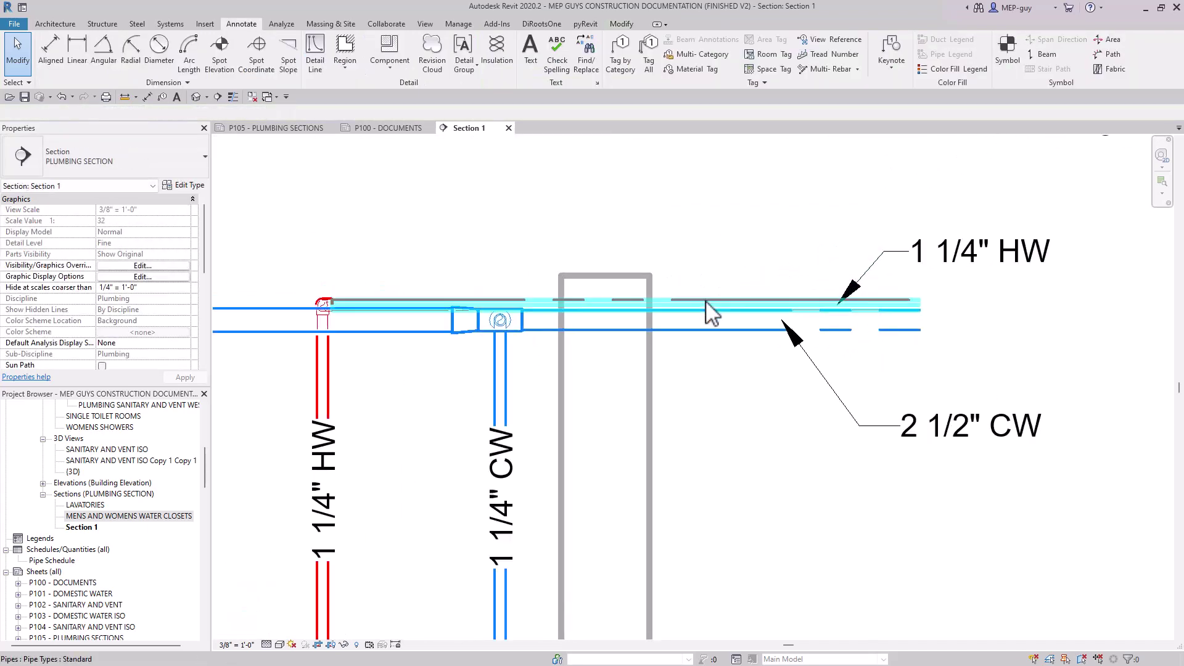
click(705, 302)
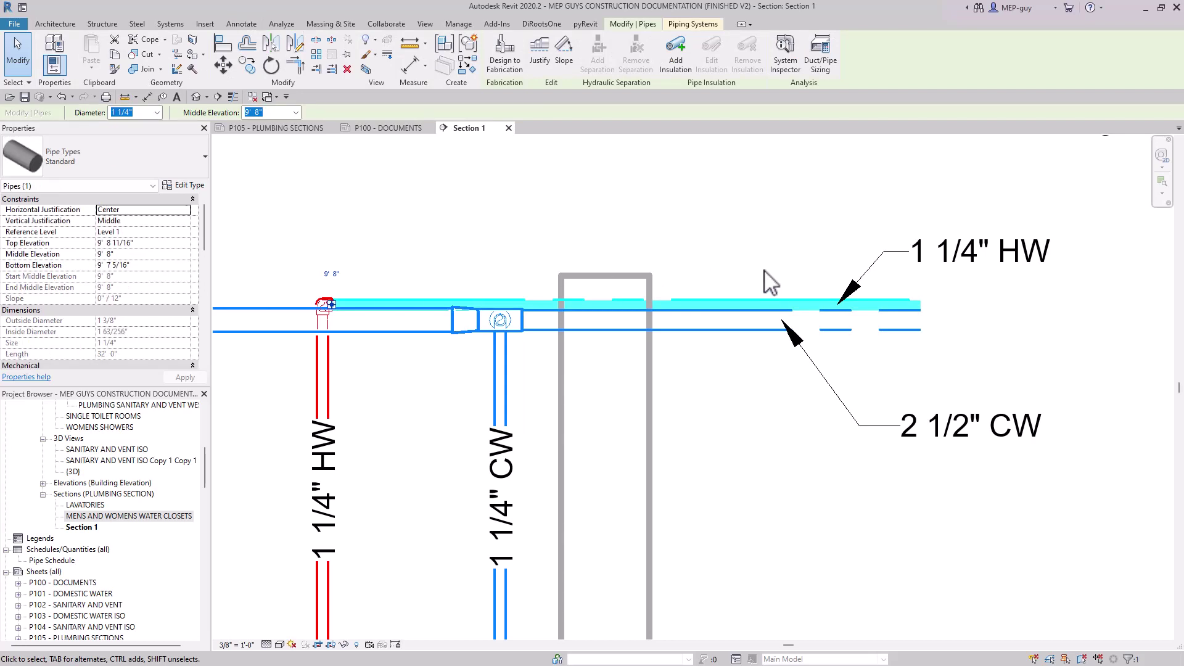
key(Up)
key(Up)
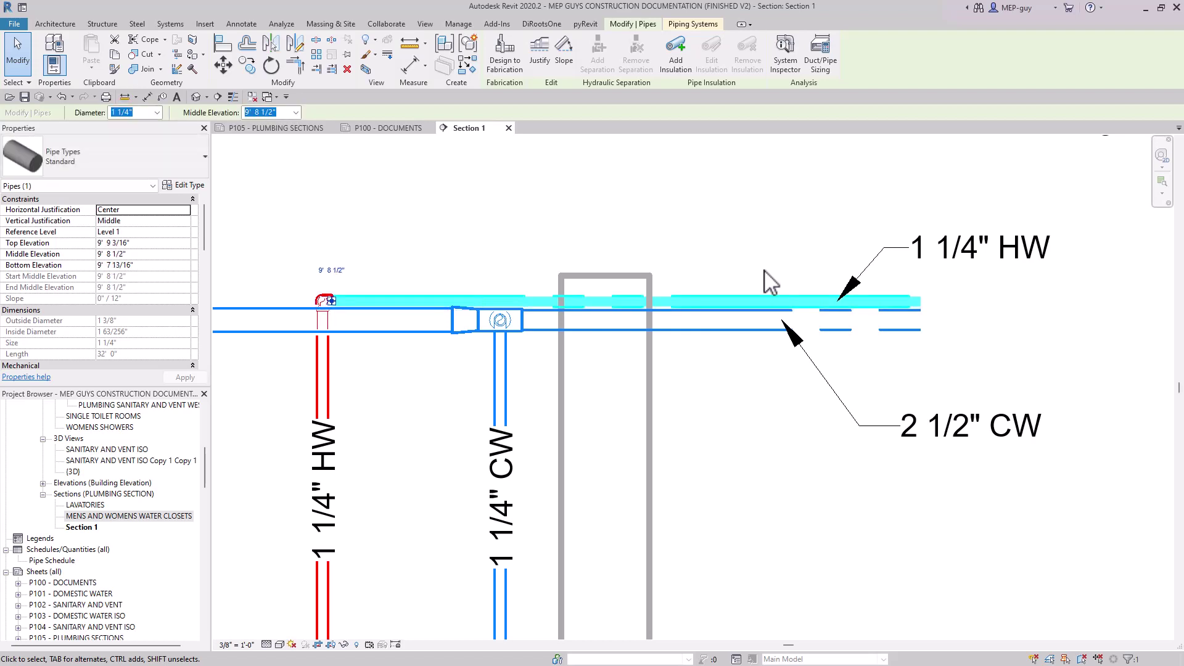
click(765, 275)
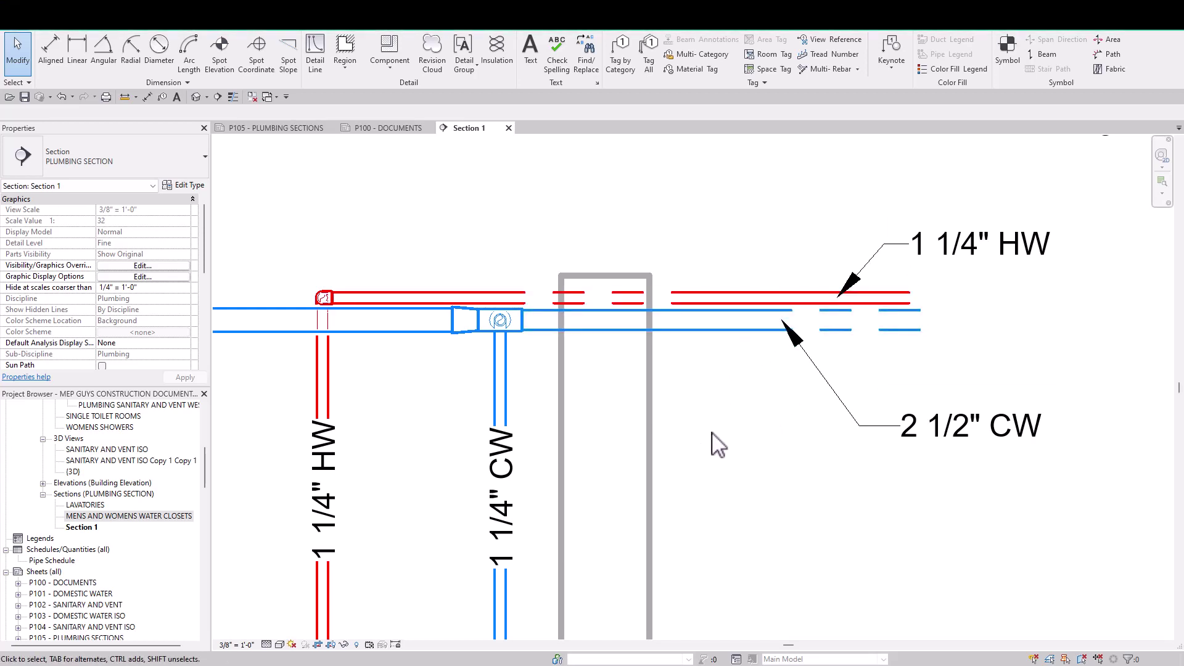
scroll(81, 551, down, 2)
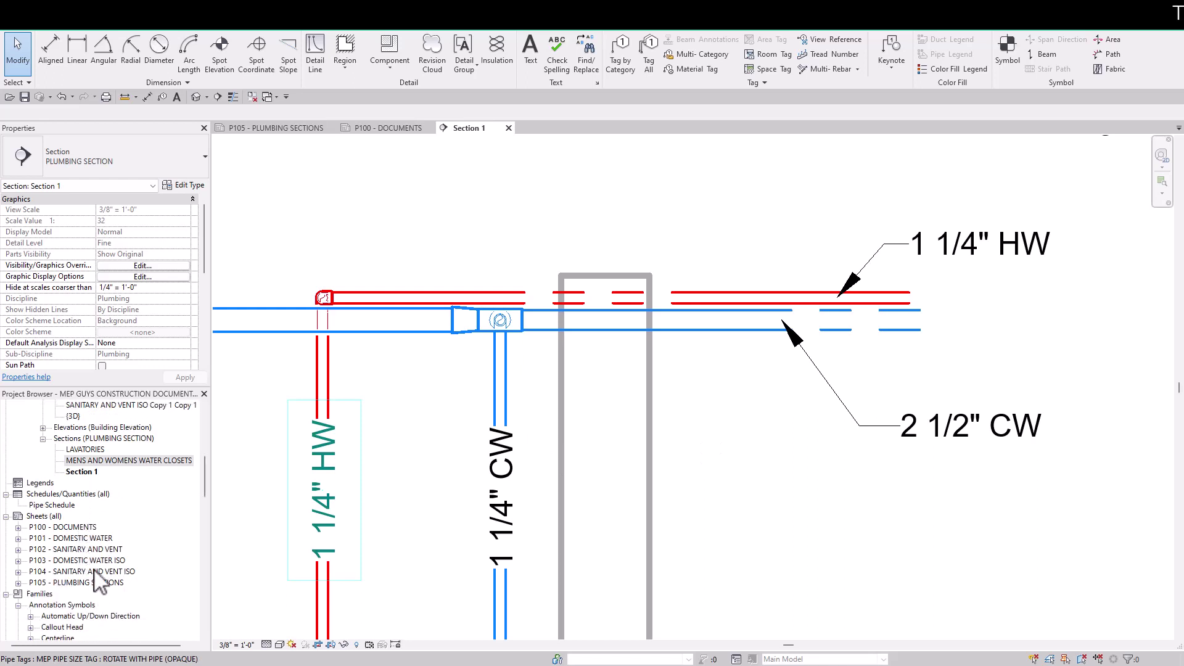
Open sheet P103 - DOMESTIC WATER ISO and zoom in on its isometric piping.
double_click(93, 561)
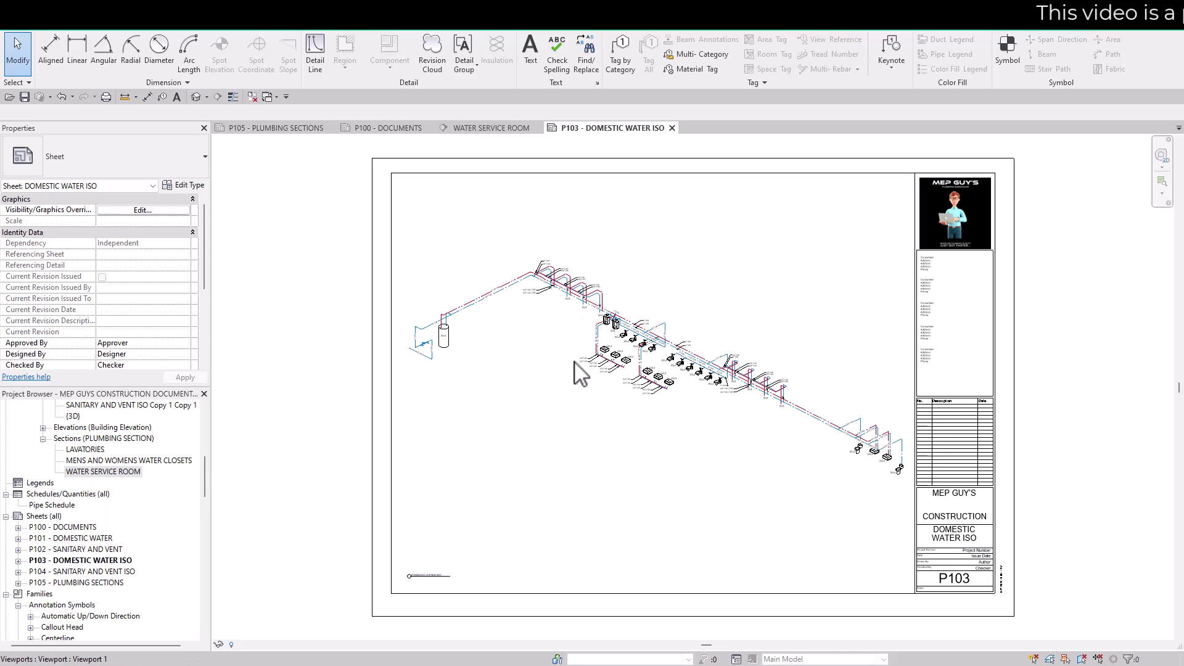
scroll(482, 299, up, 5)
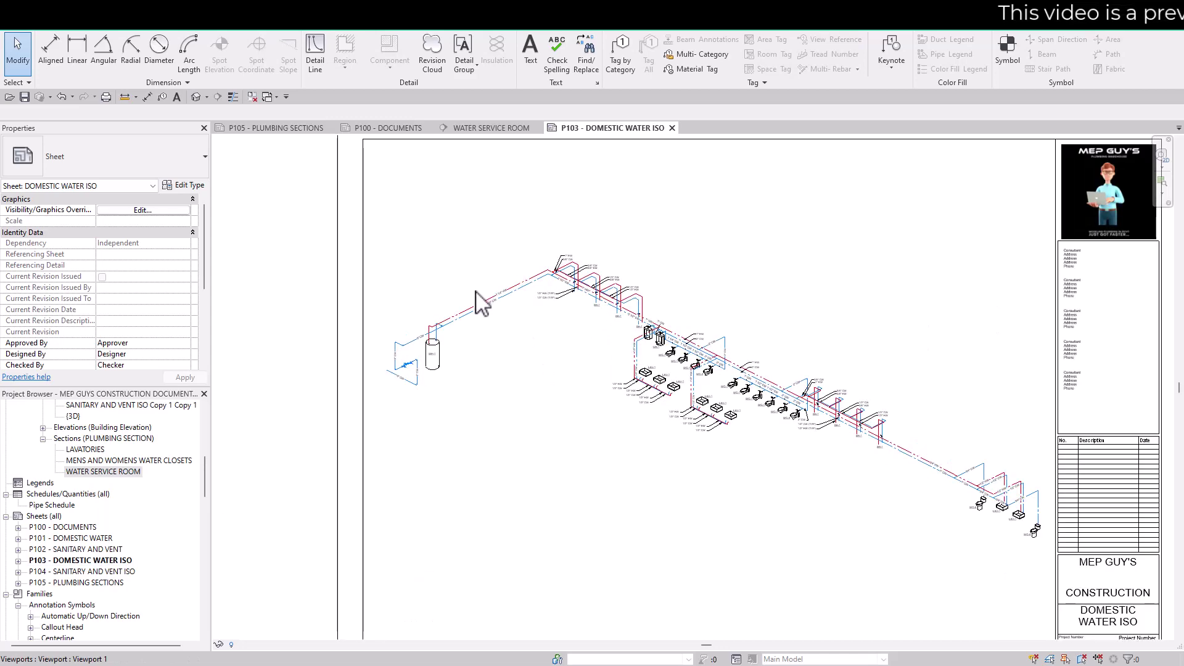
scroll(348, 419, up, 3)
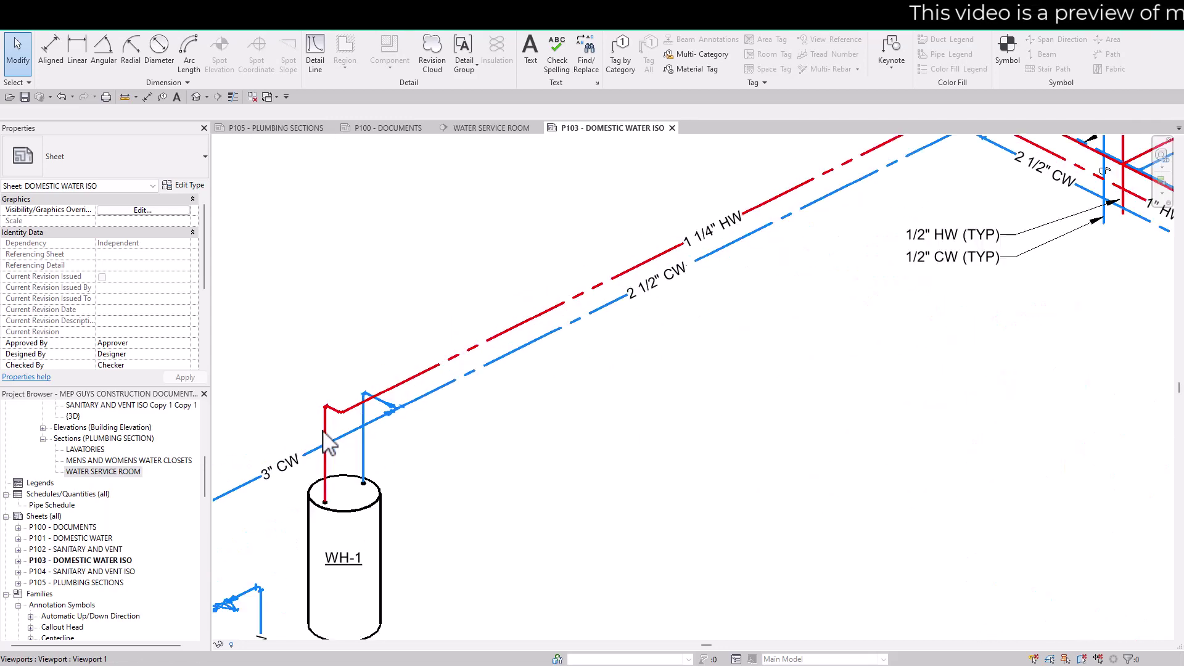
scroll(348, 420, down, 5)
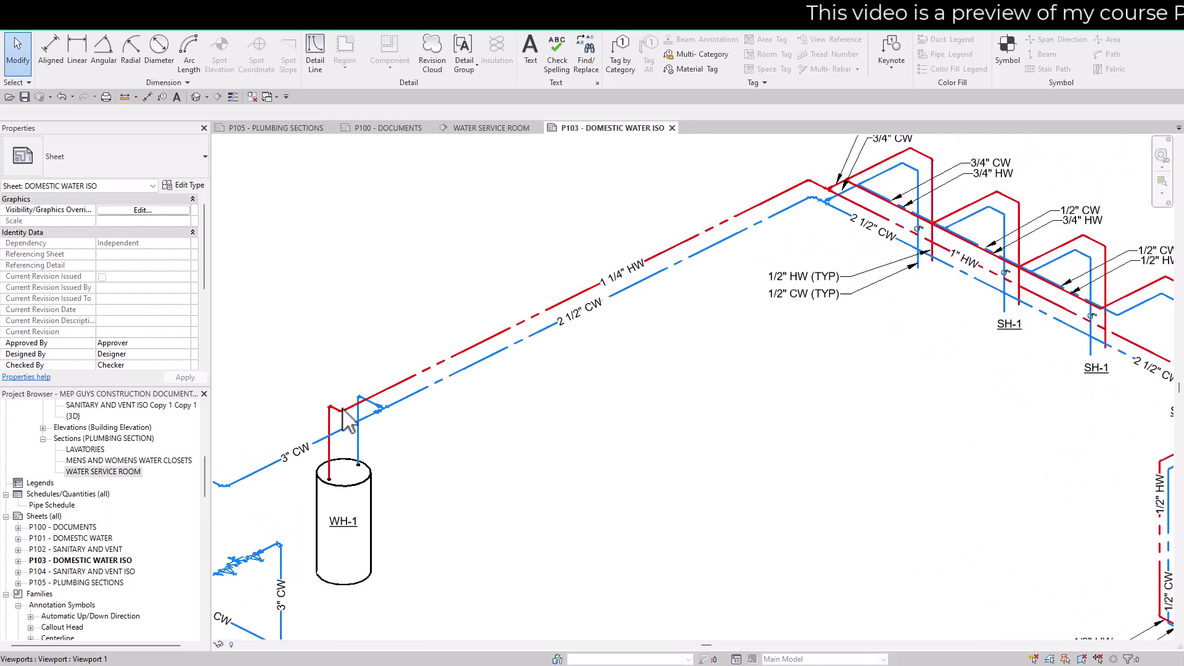
scroll(632, 340, up, 4)
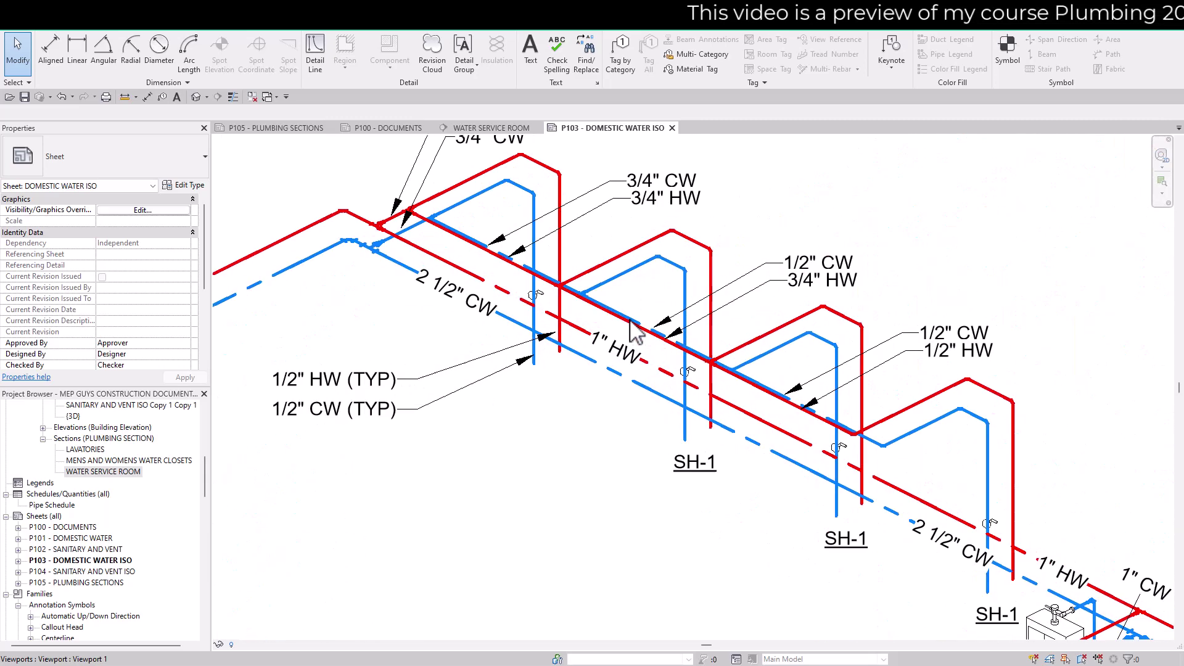
scroll(527, 348, down, 2)
scroll(527, 327, up, 2)
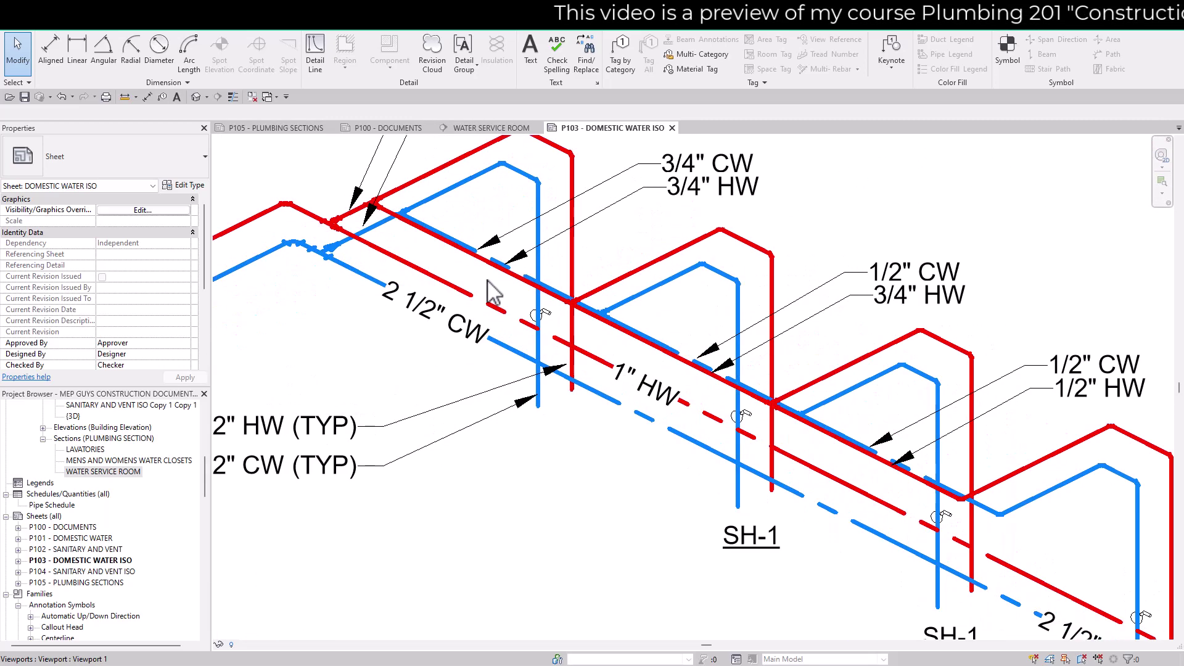
Activate the isometric viewport and test-drag the 3/4" pipe, then cancel the move.
double_click(702, 397)
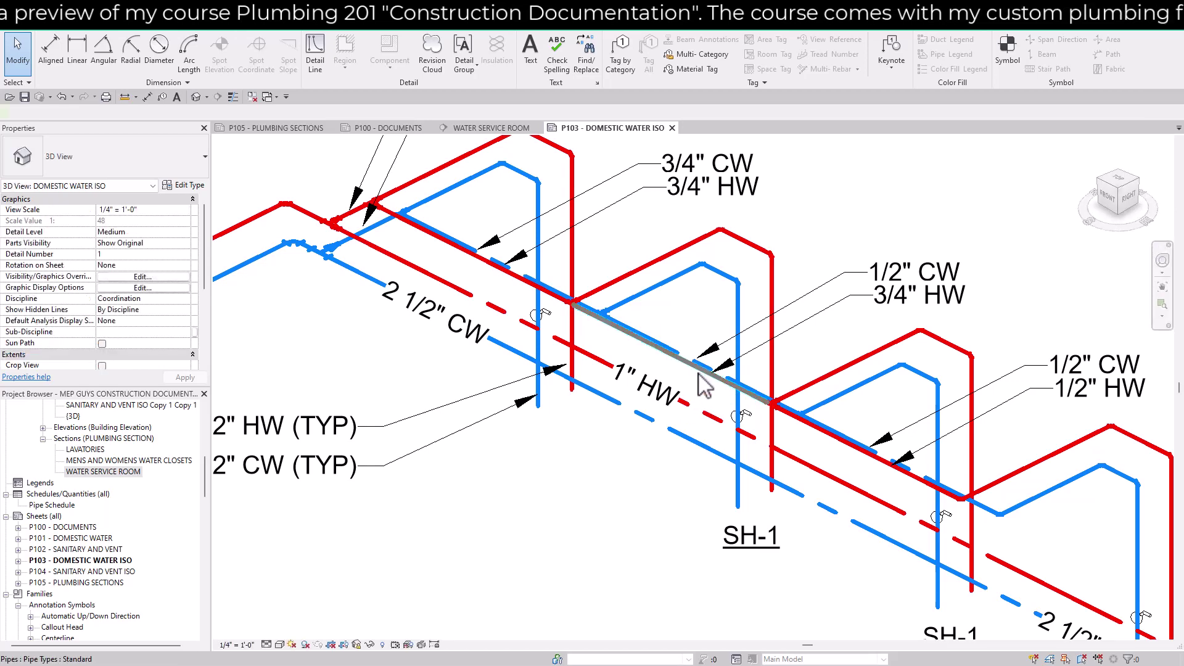
click(703, 384)
mouse_move(702, 369)
mouse_down()
mouse_move(703, 384)
mouse_move(704, 374)
mouse_up()
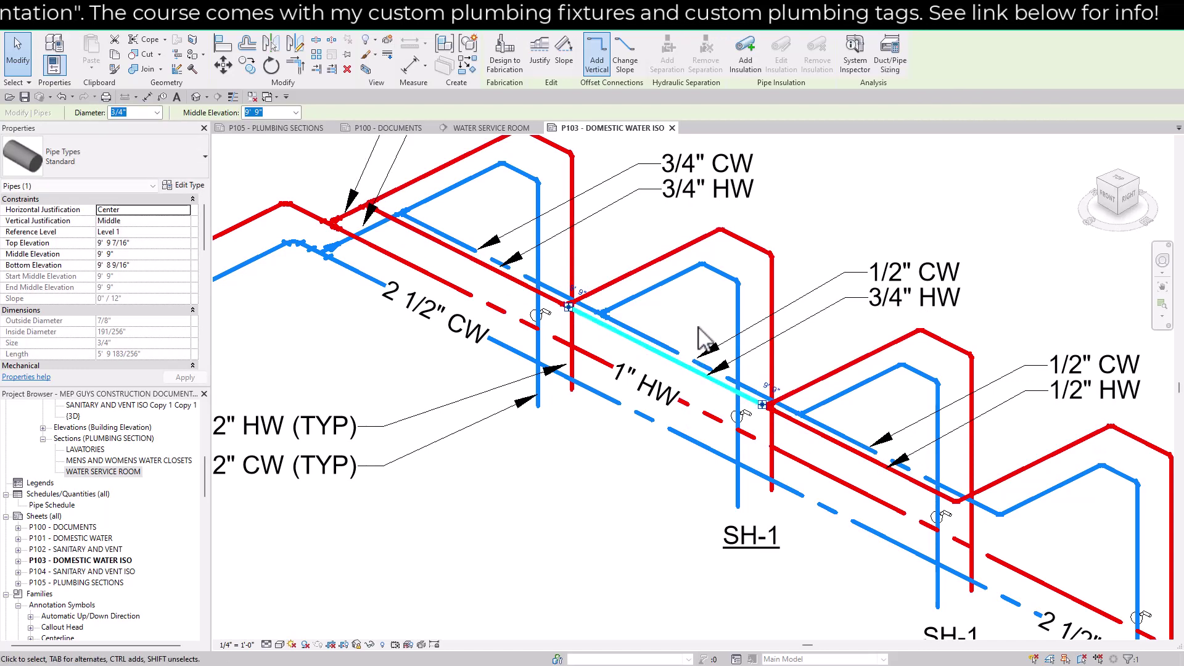
key(Escape)
key(Escape)
scroll(506, 329, down, 2)
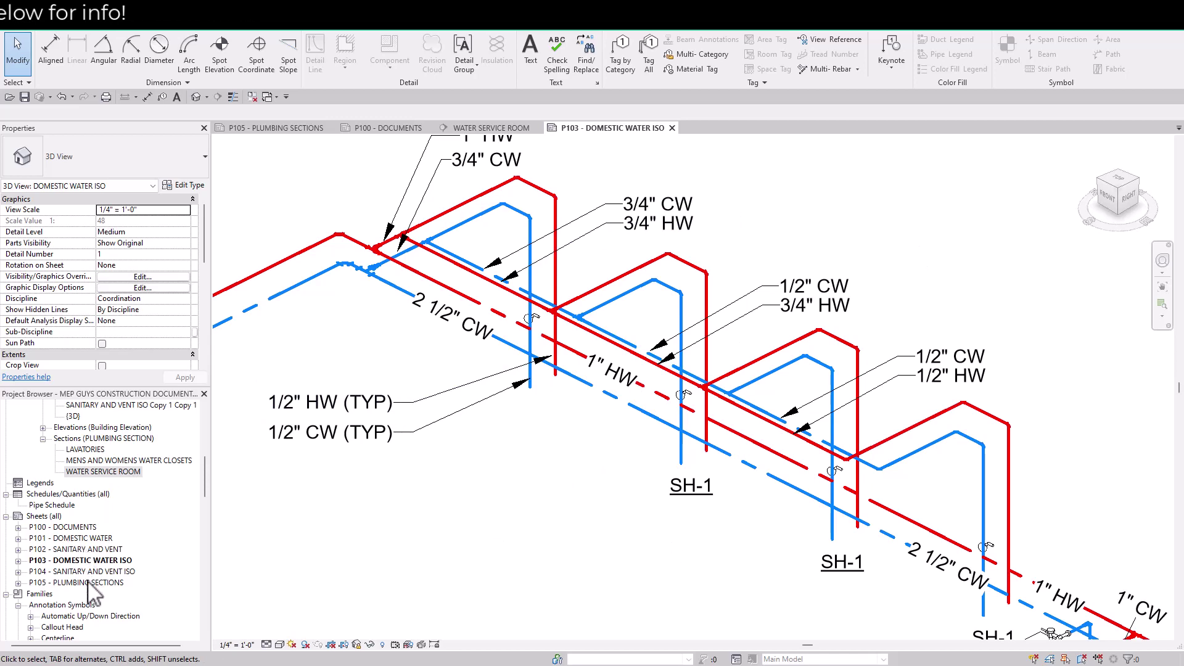
Open sheet P100 - DOCUMENTS, then sheet P101 - DOMESTIC WATER.
double_click(76, 528)
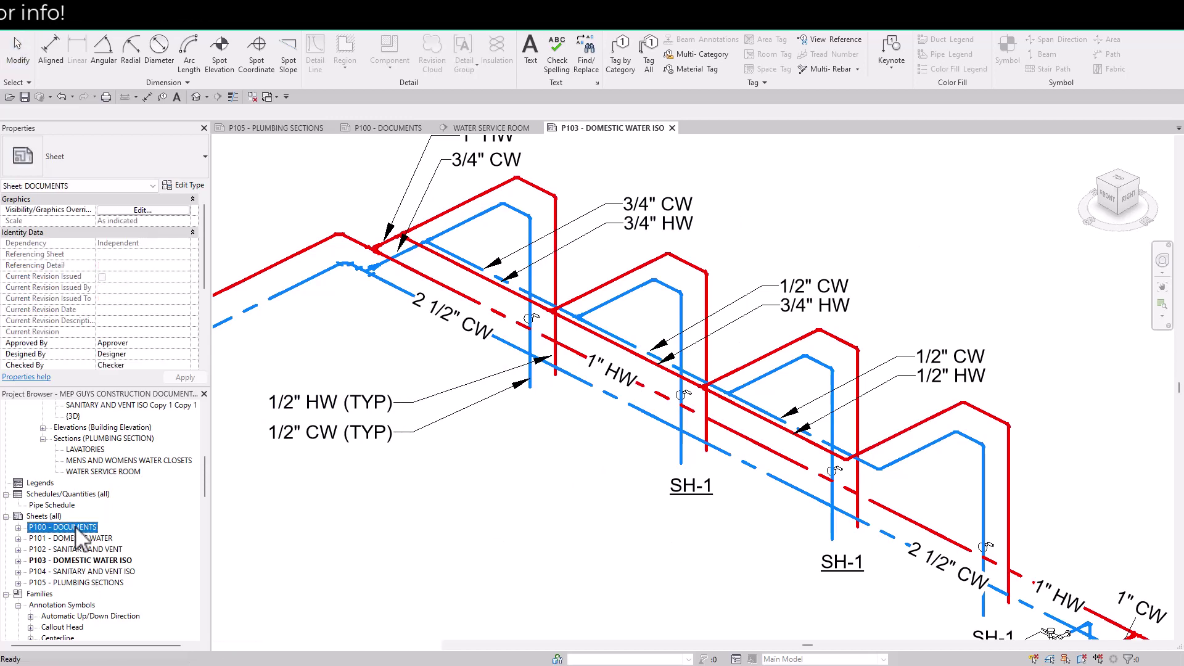
scroll(456, 256, up, 5)
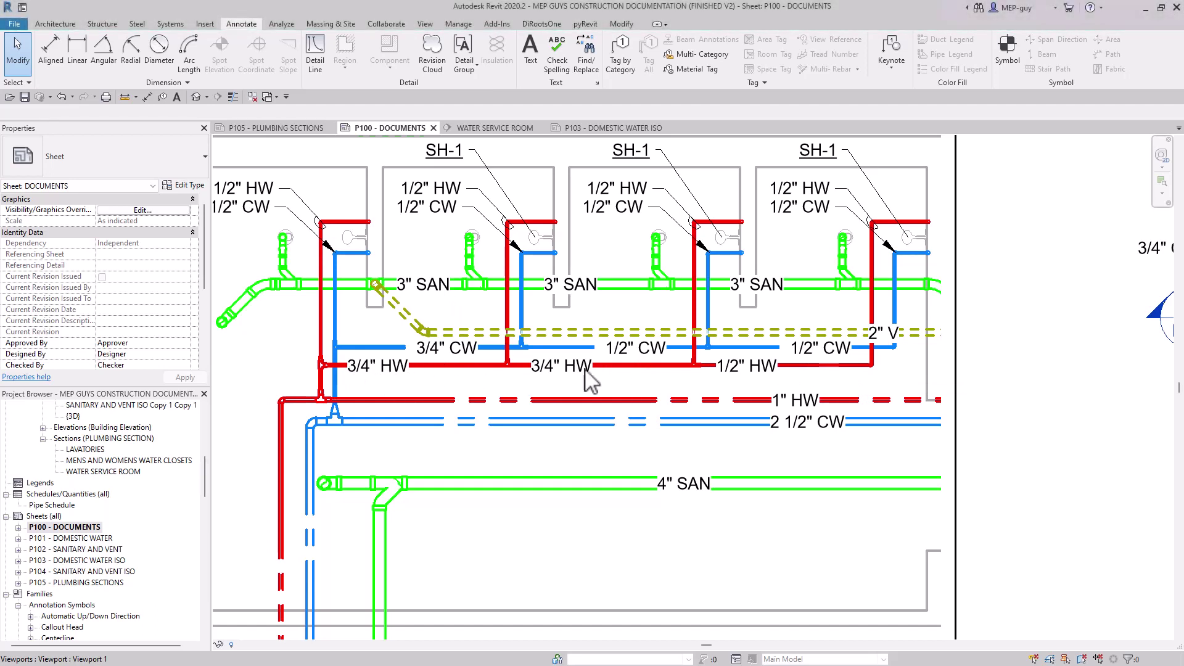
click(83, 539)
double_click(83, 538)
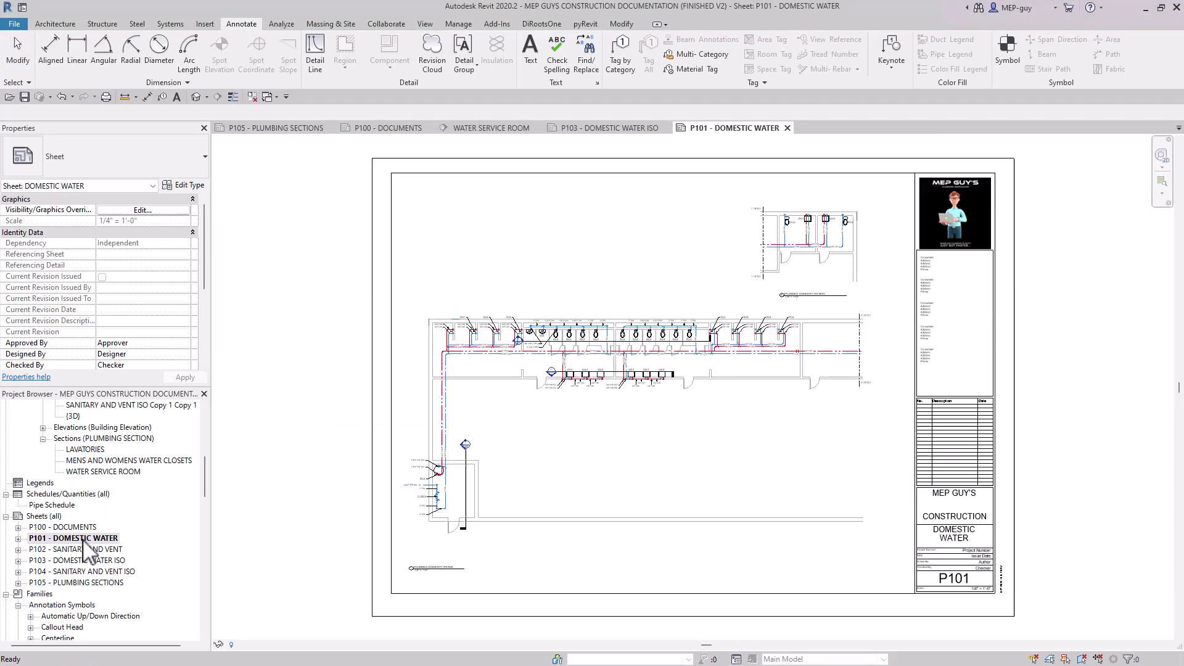
Zoom into the P101 plan, pan around the P103 isometric piping, then return to Section 1.
scroll(472, 338, up, 3)
scroll(472, 337, up, 4)
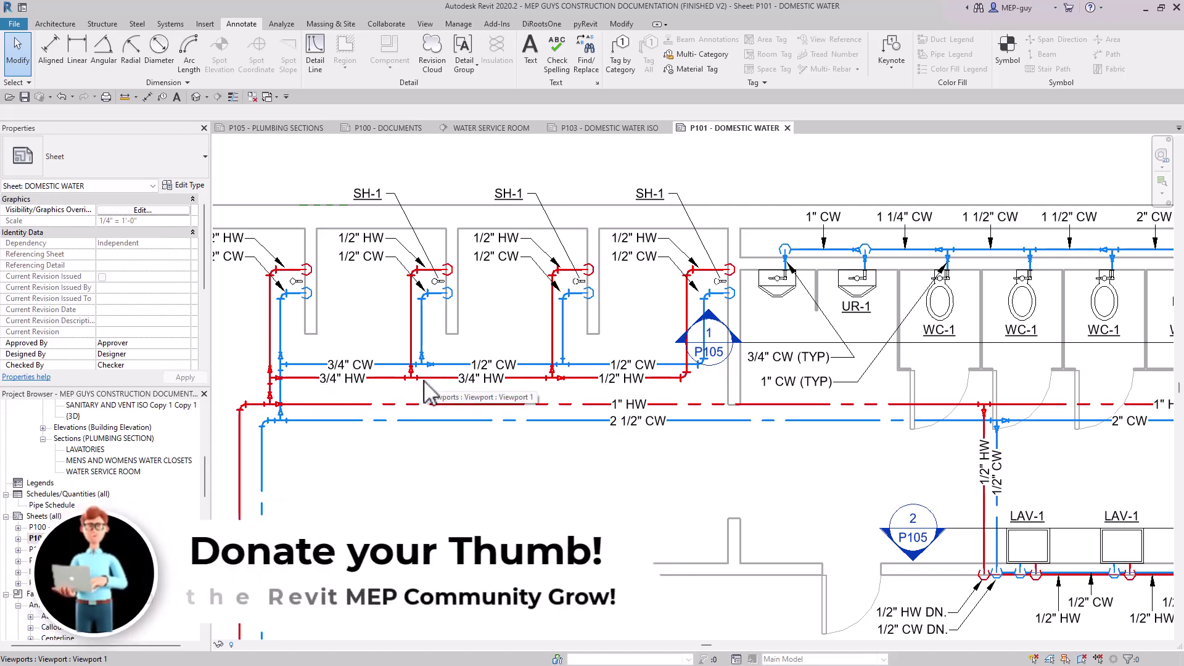
click(613, 127)
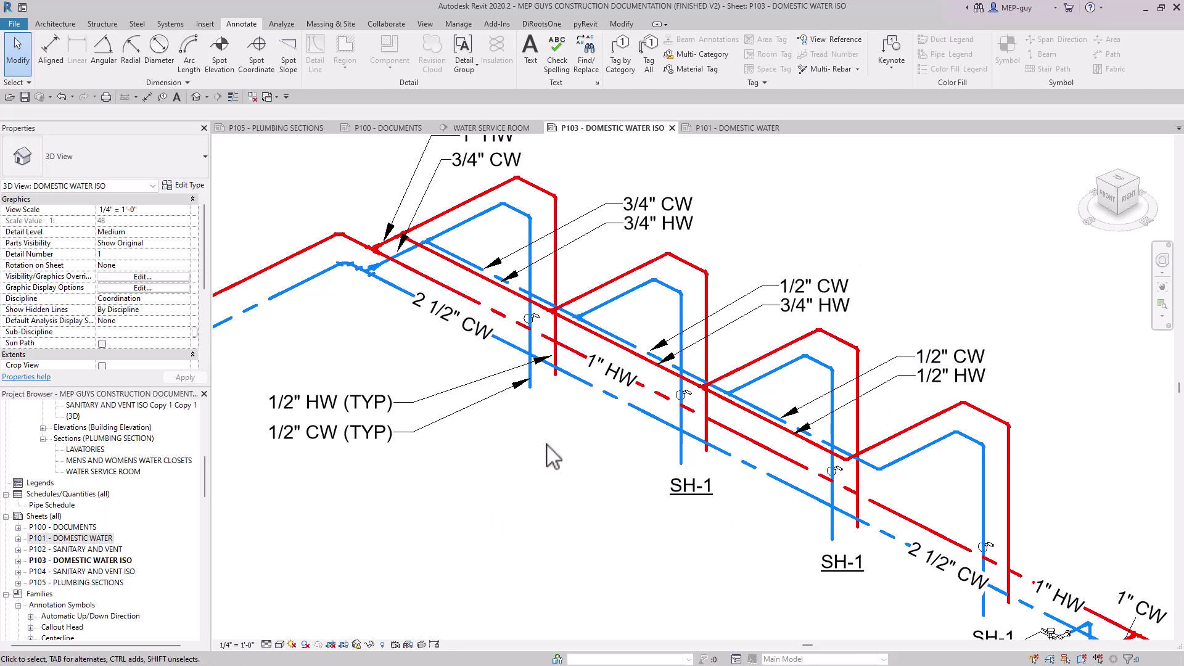
scroll(553, 456, down, 2)
middle_drag(555, 452, 565, 479)
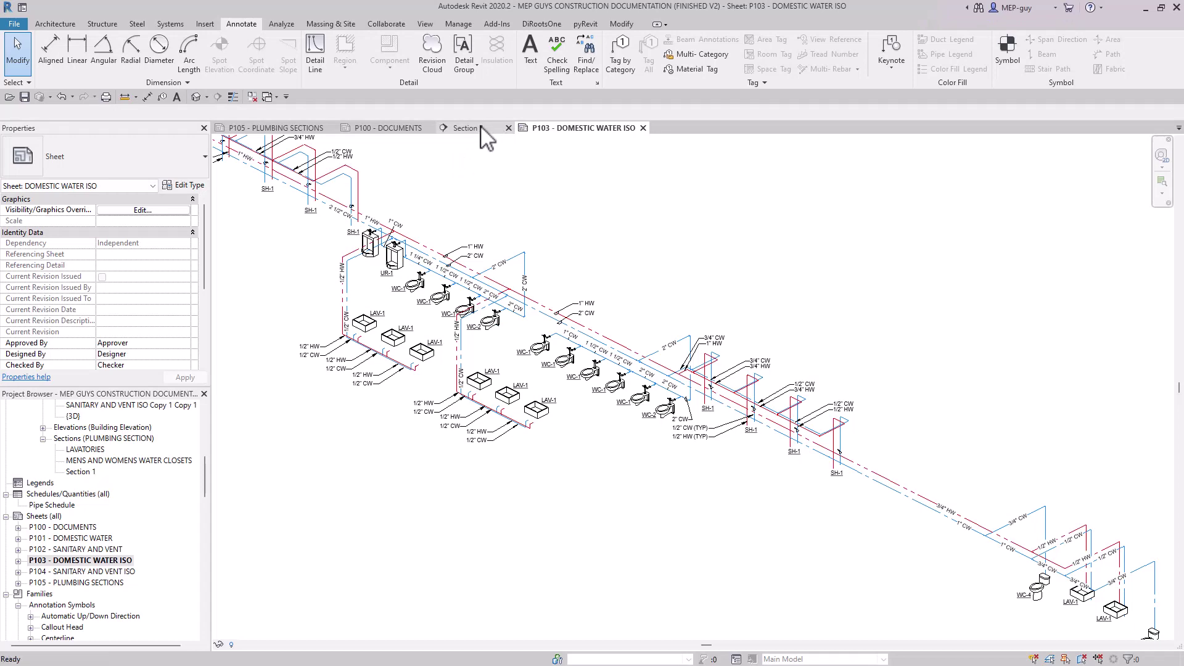
click(486, 138)
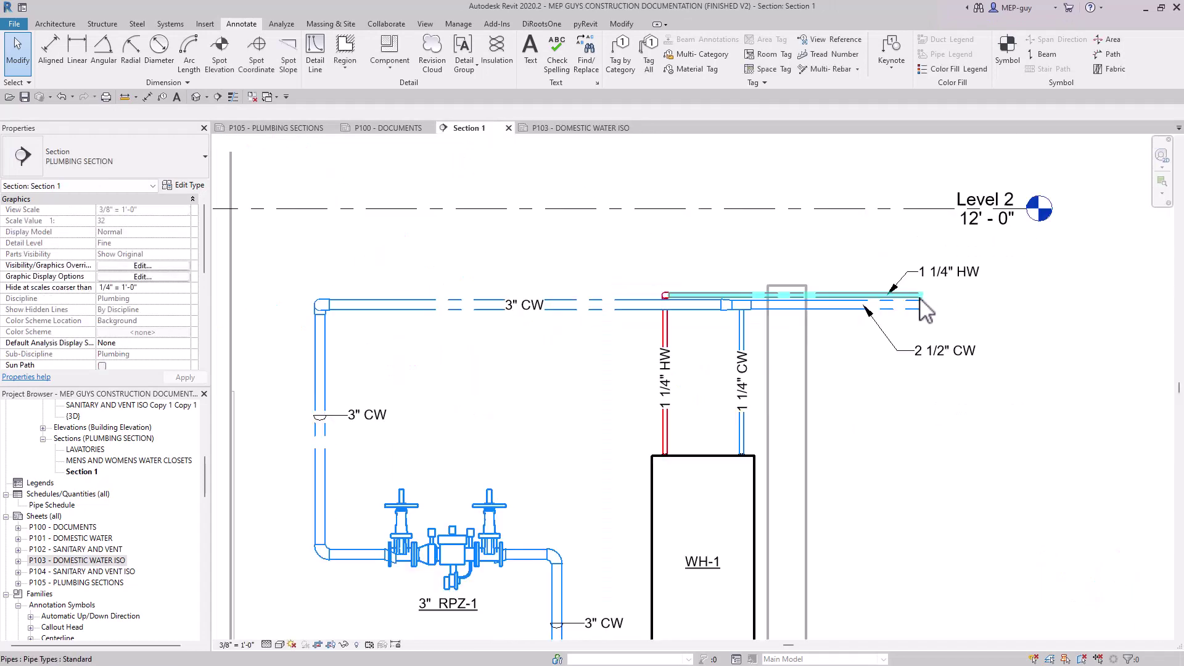
Tag the floor cleanout as FCO and both floor drains as FD-1 using Tag by Category.
scroll(925, 311, down, 3)
middle_drag(905, 508, 856, 392)
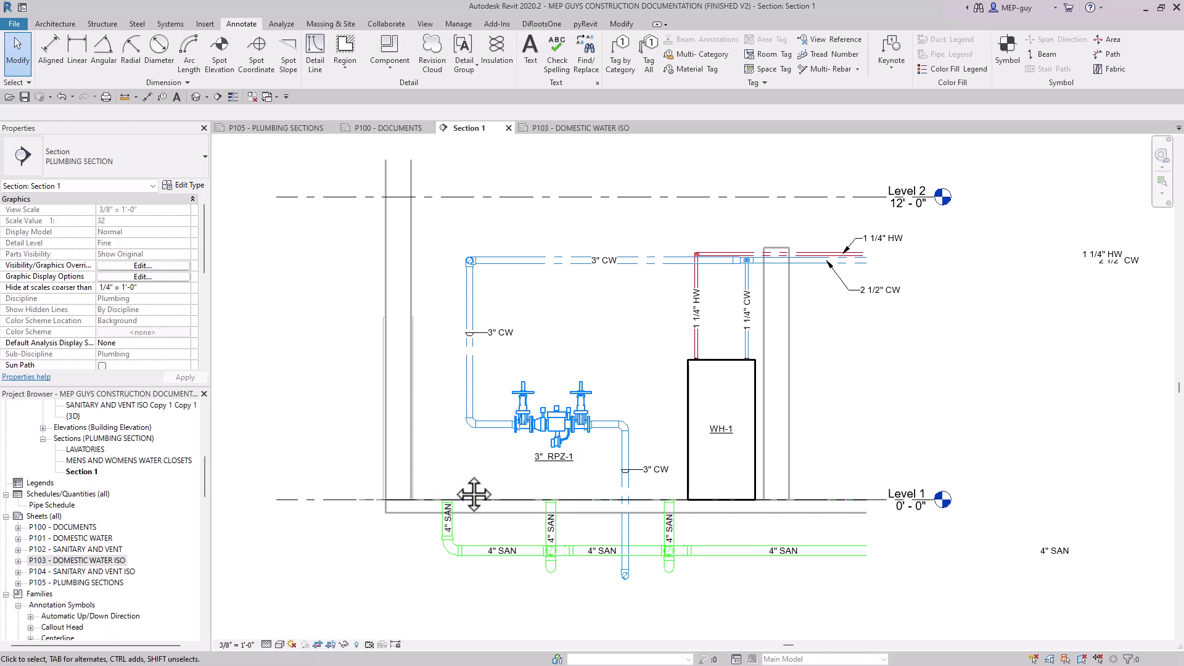
key(t)
key(g)
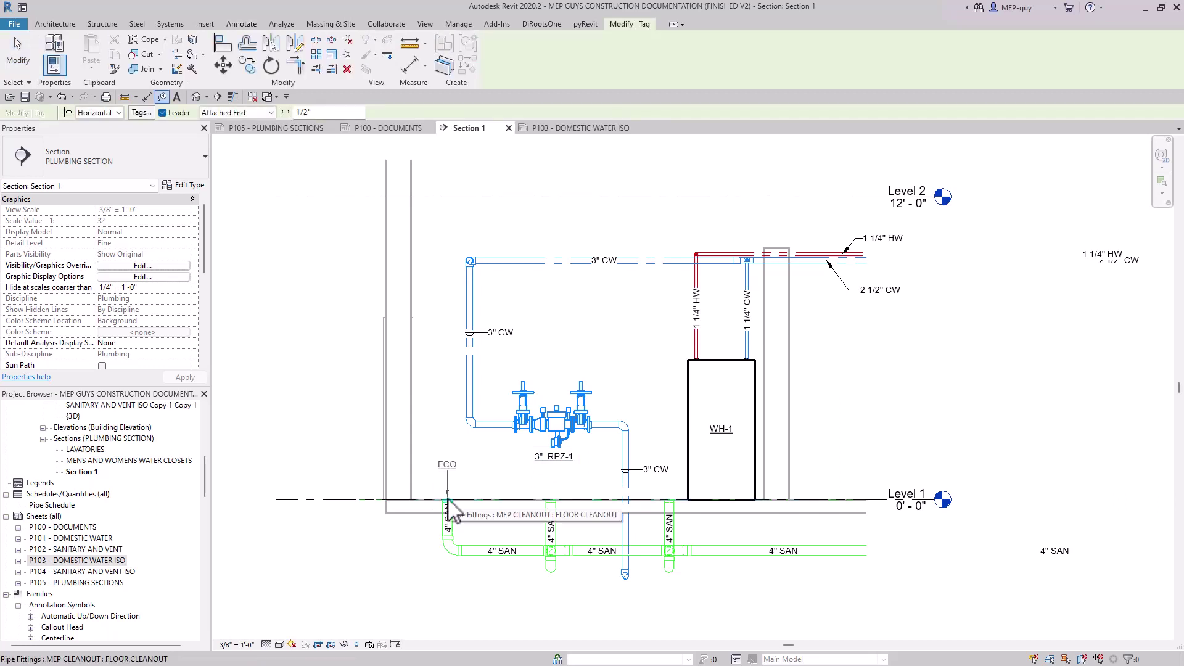
click(448, 508)
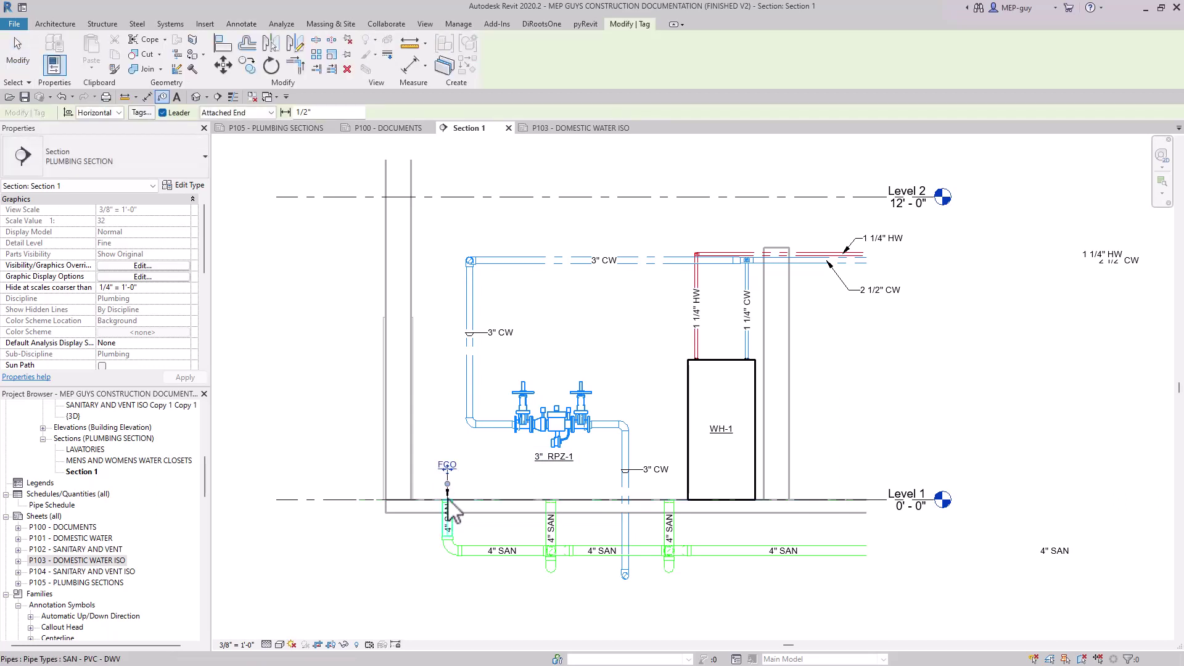
click(550, 501)
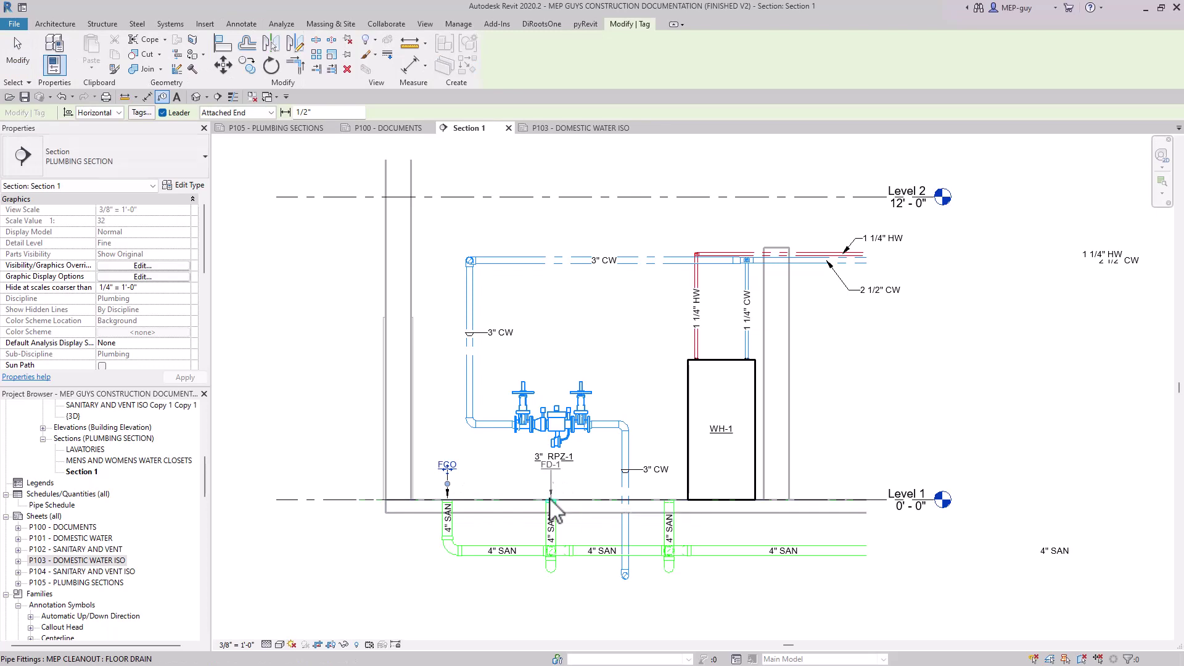
click(671, 505)
key(Escape)
key(Escape)
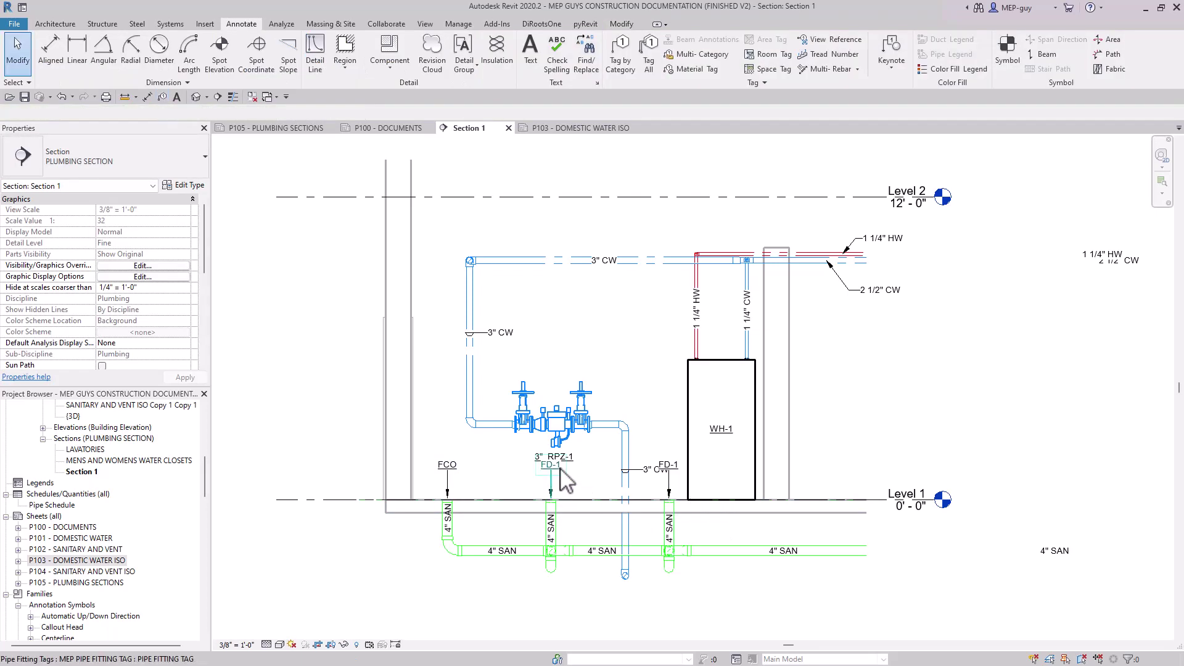
Remove the leaders from both FD-1 tags and nudge them down toward the drains.
click(558, 466)
ctrl+click(669, 466)
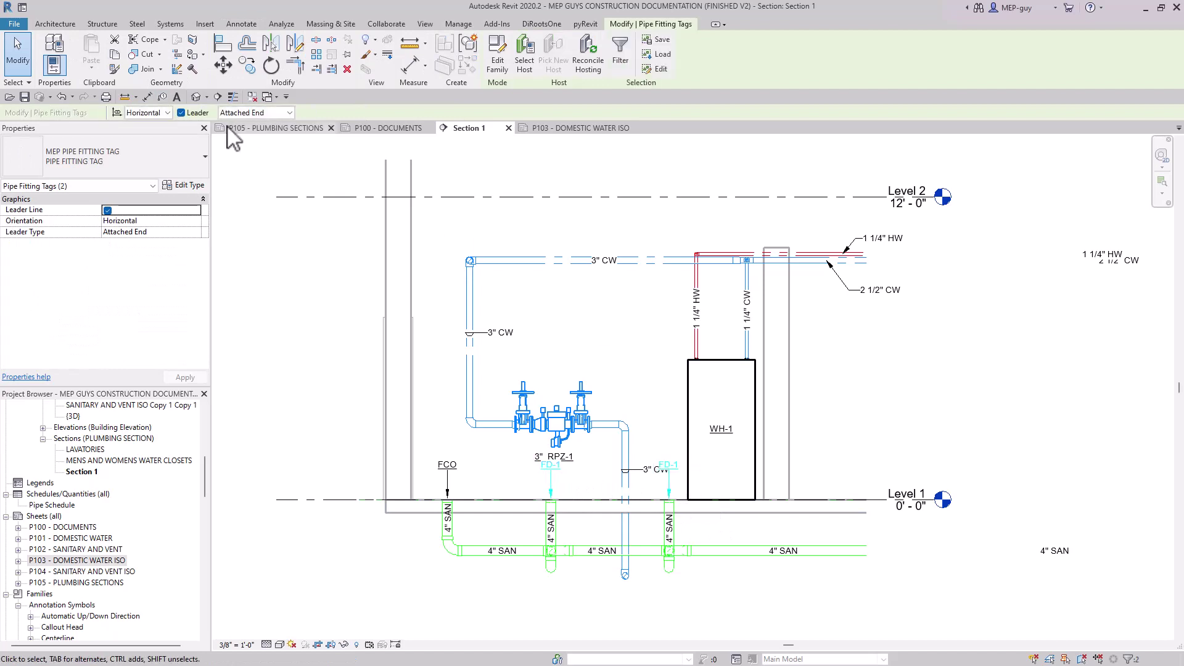
click(180, 113)
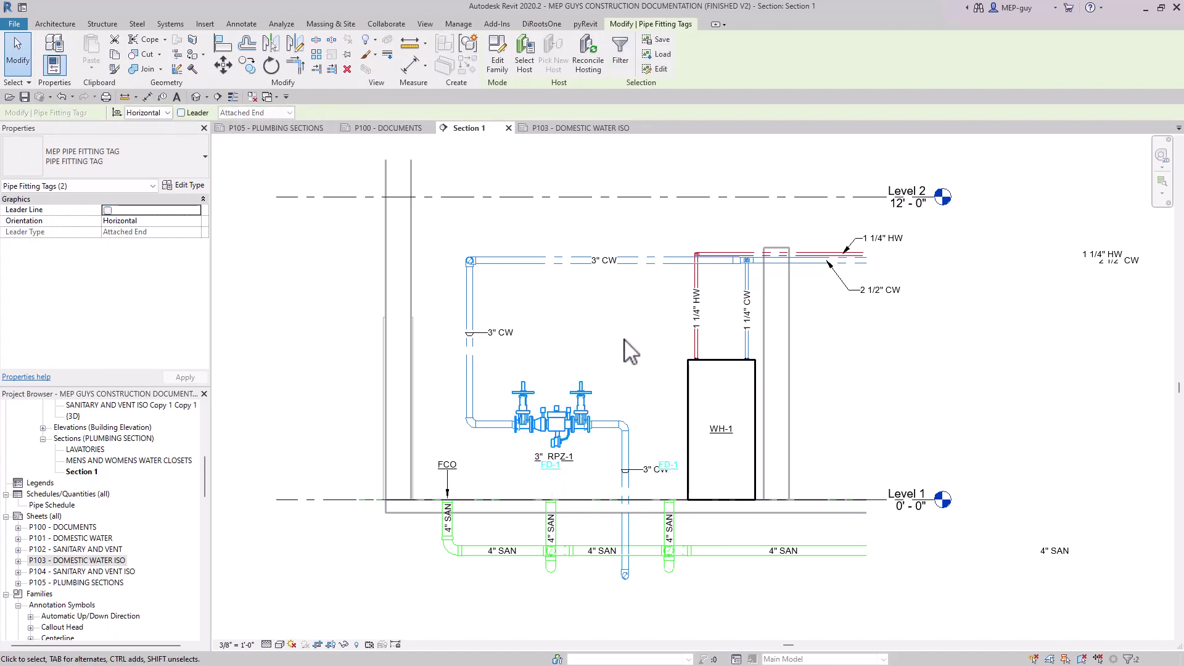
key(shift+Down)
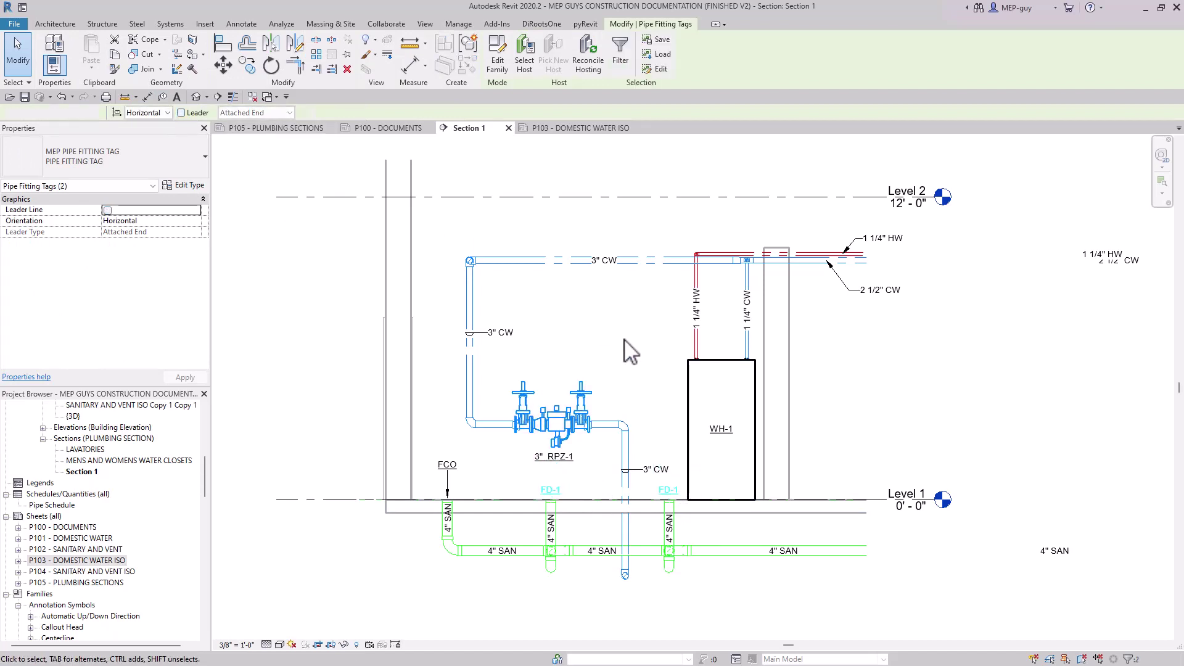
key(Escape)
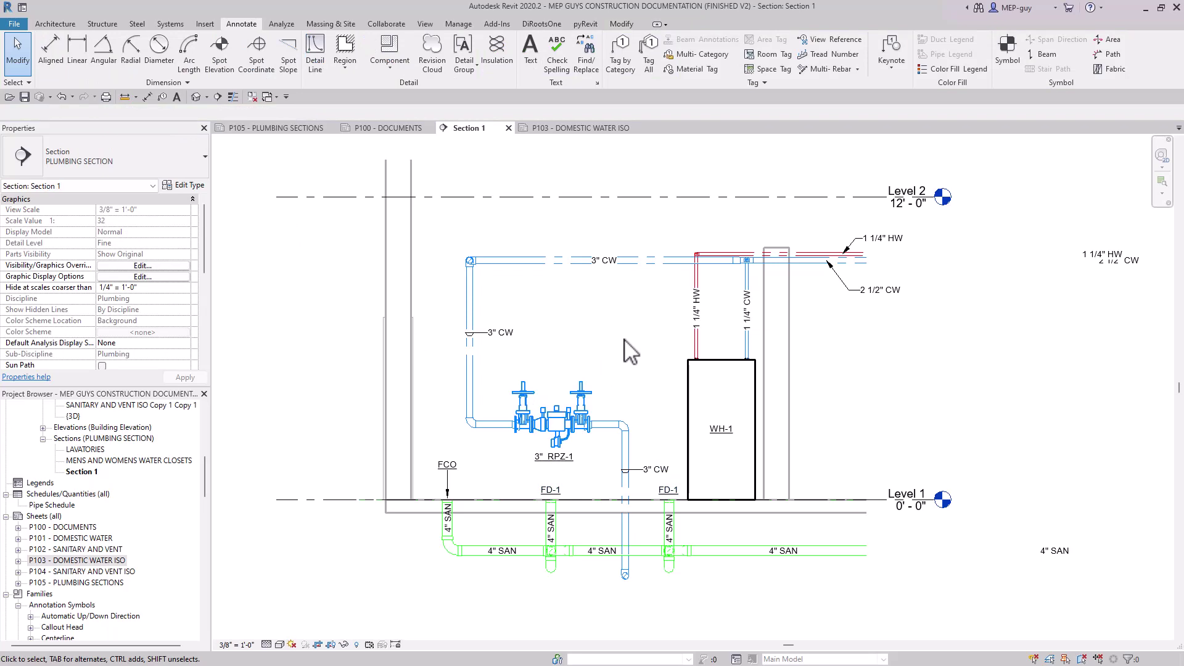
Add a 3' - 0" aligned dimension from the Level 1 floor line up to the RPZ valve piping.
scroll(494, 476, up, 1)
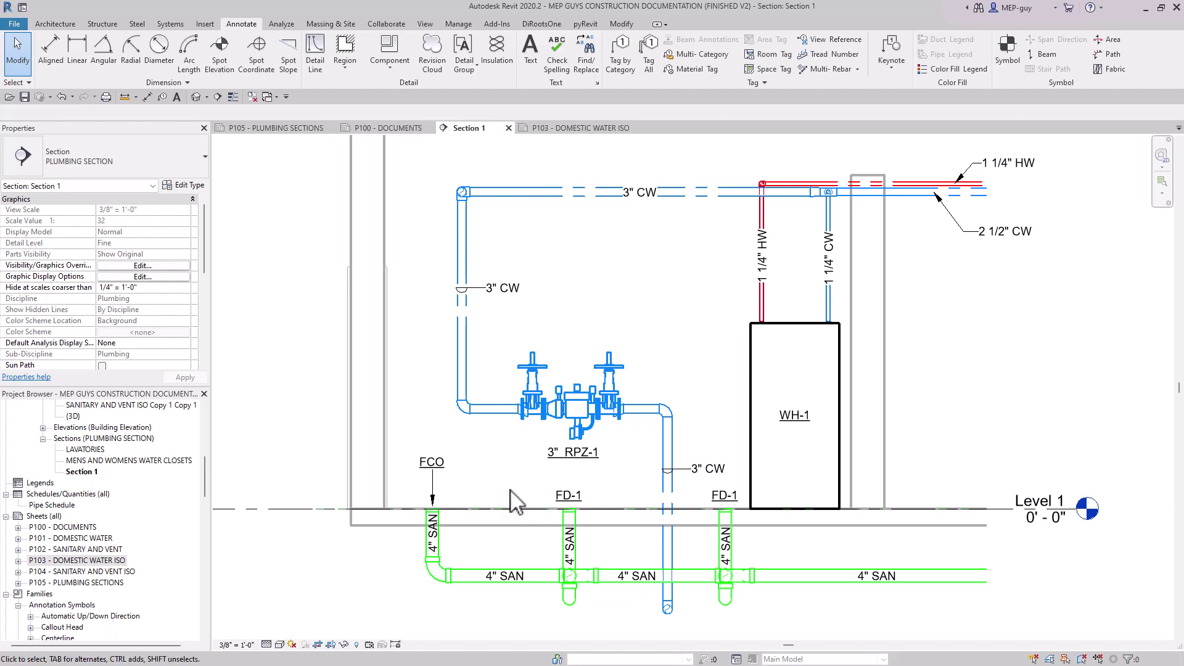
click(52, 51)
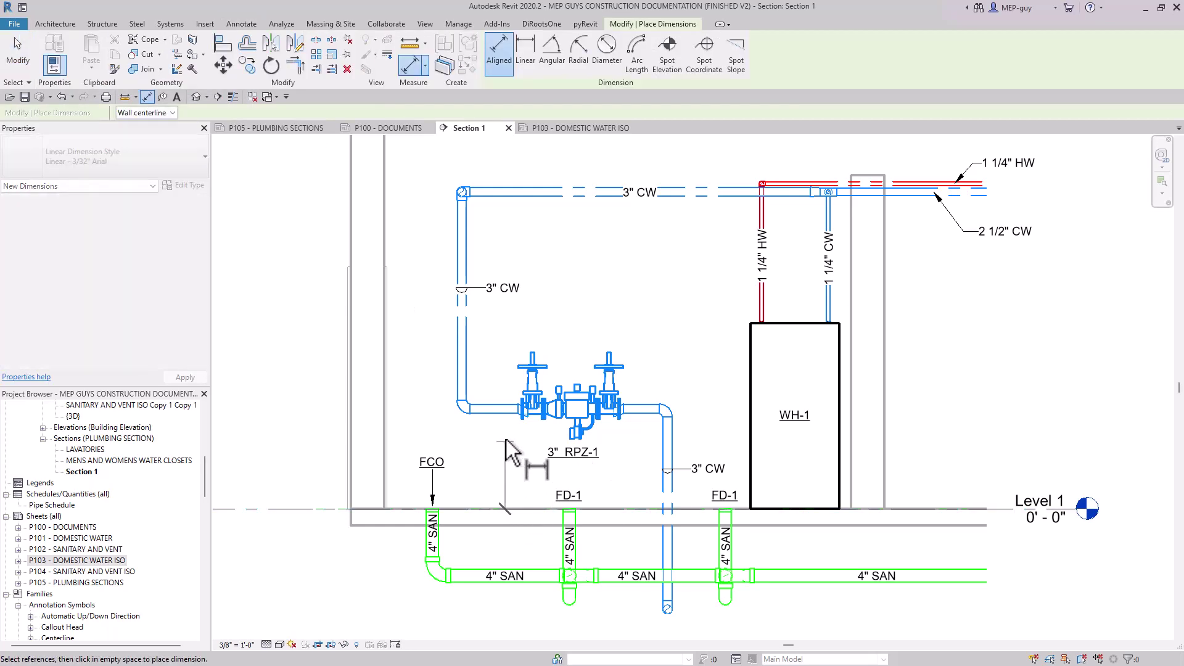
click(502, 391)
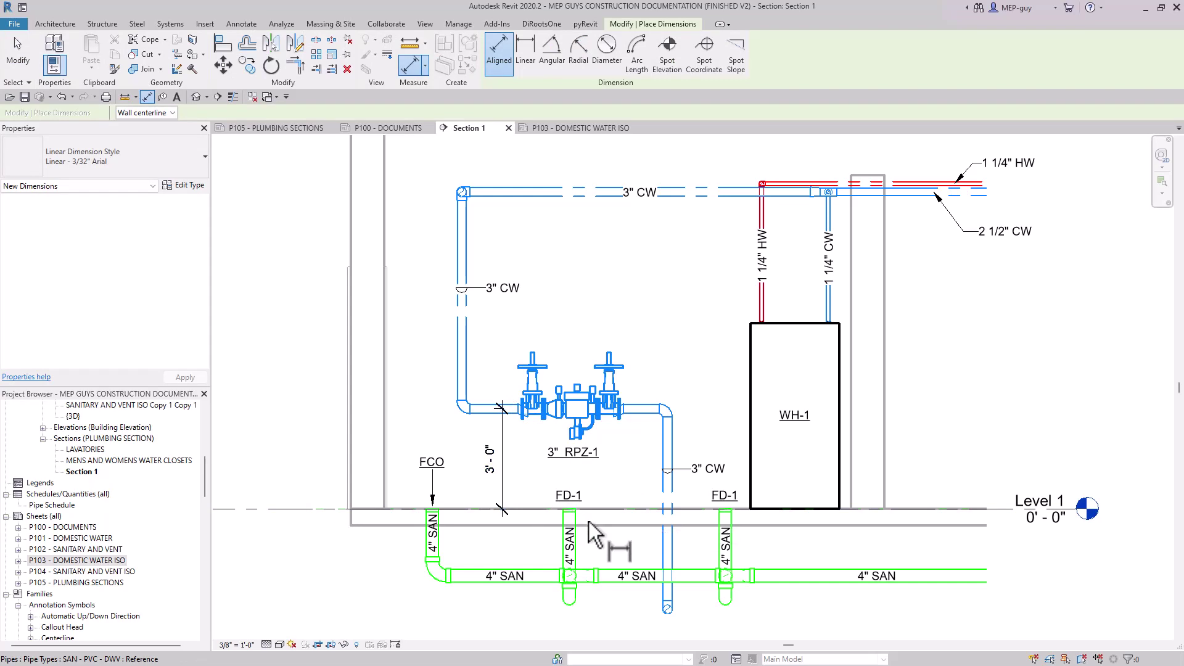
key(Escape)
key(Escape)
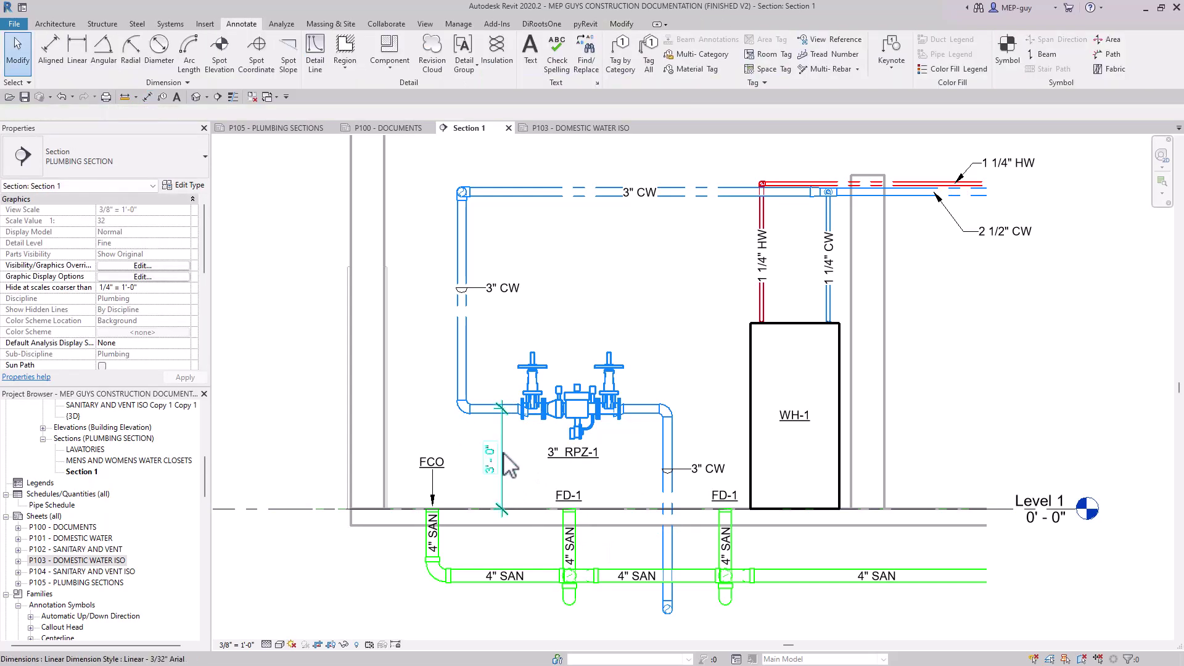
scroll(519, 469, down, 1)
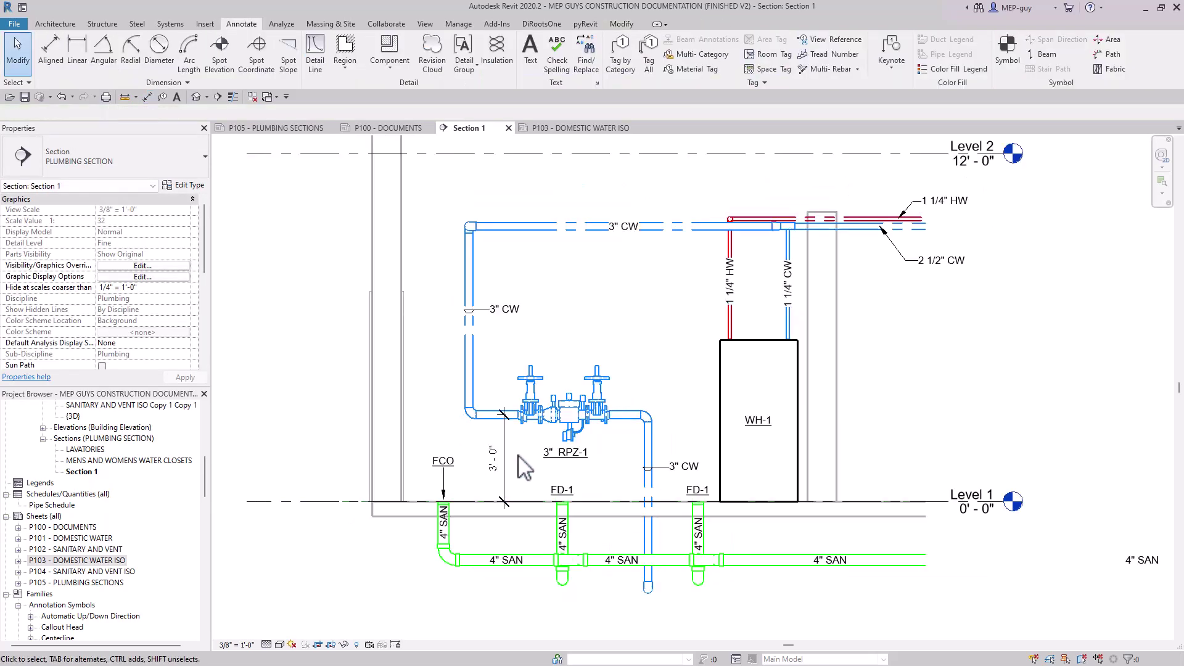
Add an 'RPZ MOUNTING HEIGHT' text note with a one-segment leader pointing at the 3' - 0" dimension.
click(530, 52)
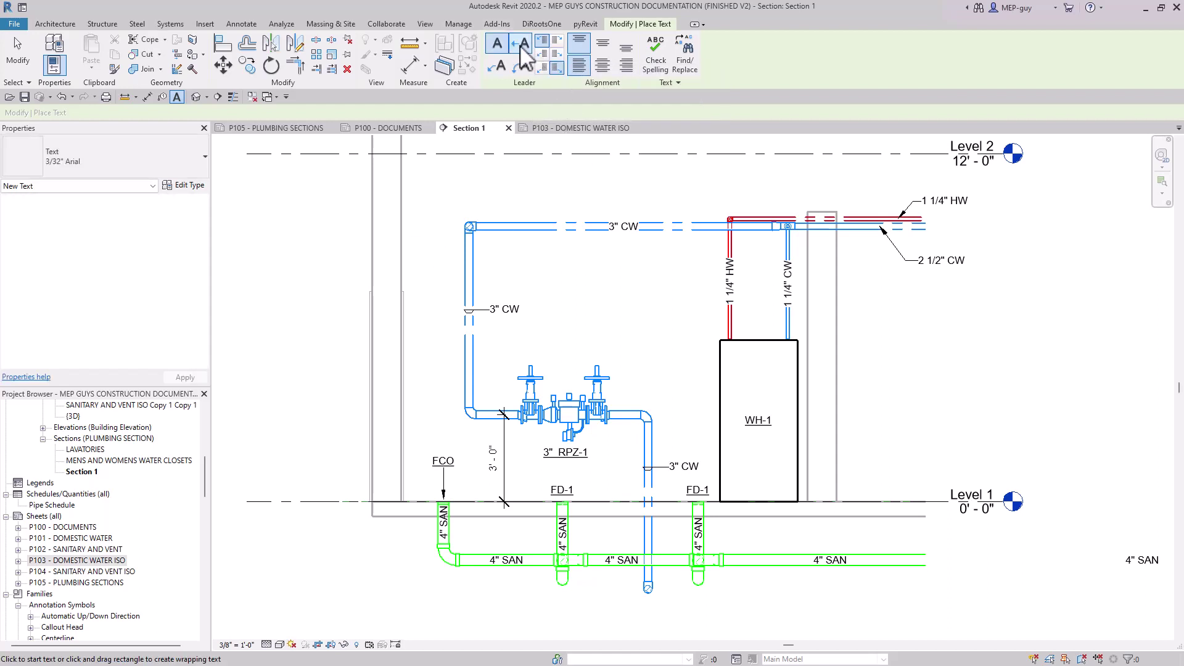
click(521, 46)
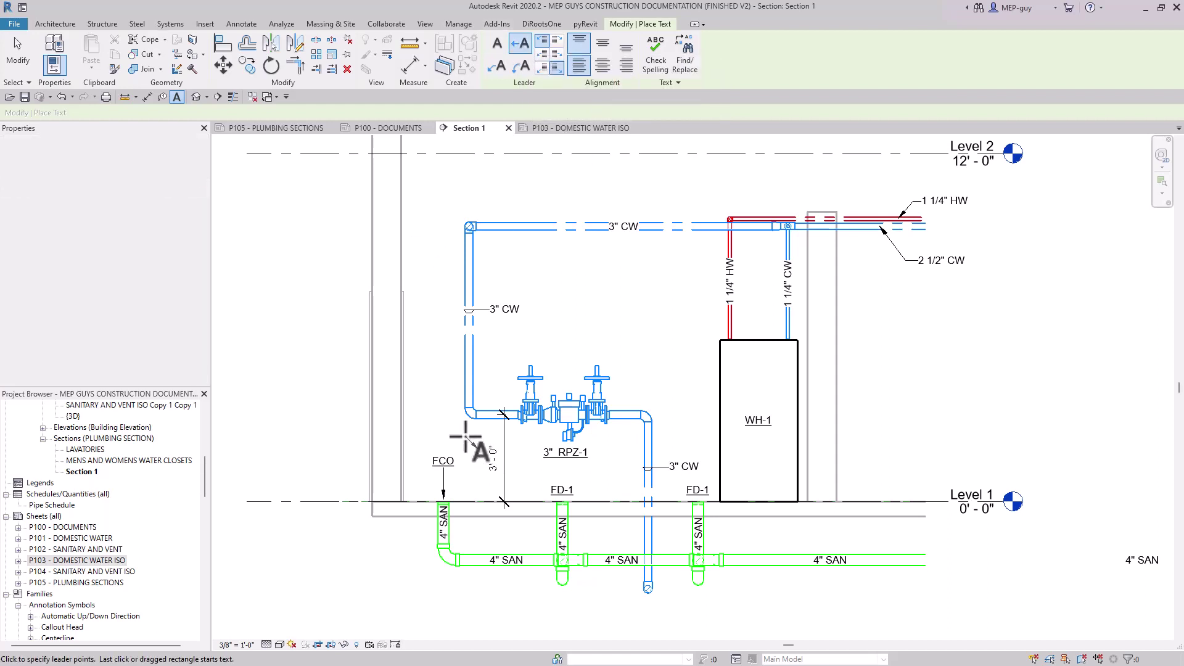
click(479, 450)
click(459, 426)
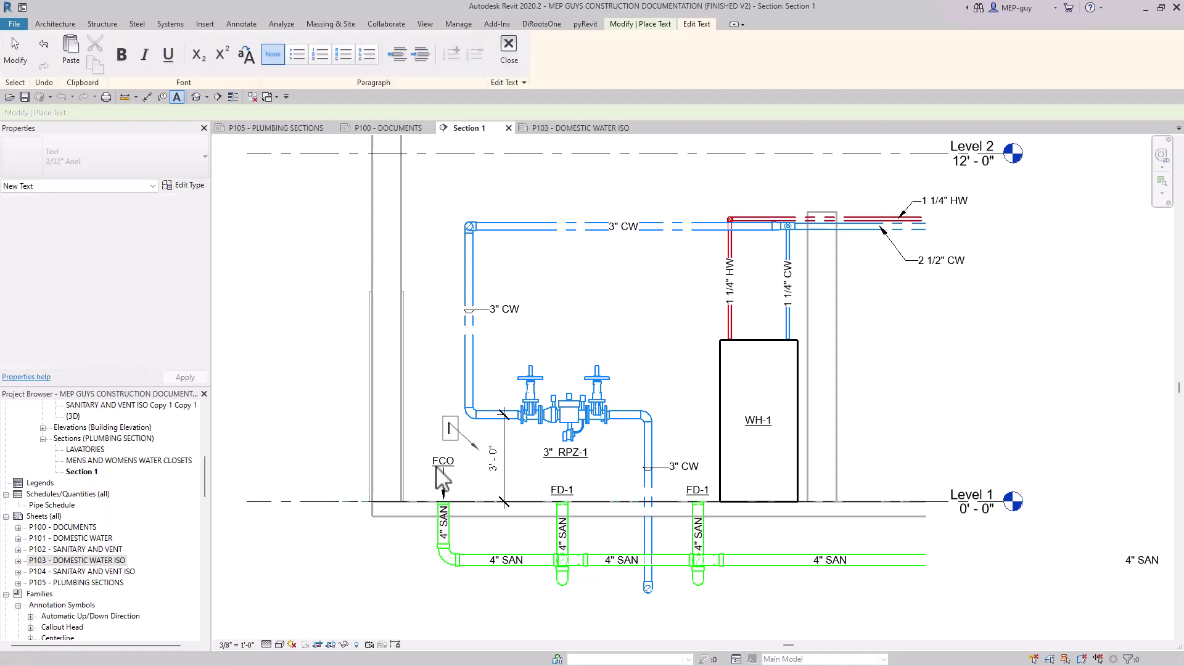
text(MOUNTING HEIGHT)
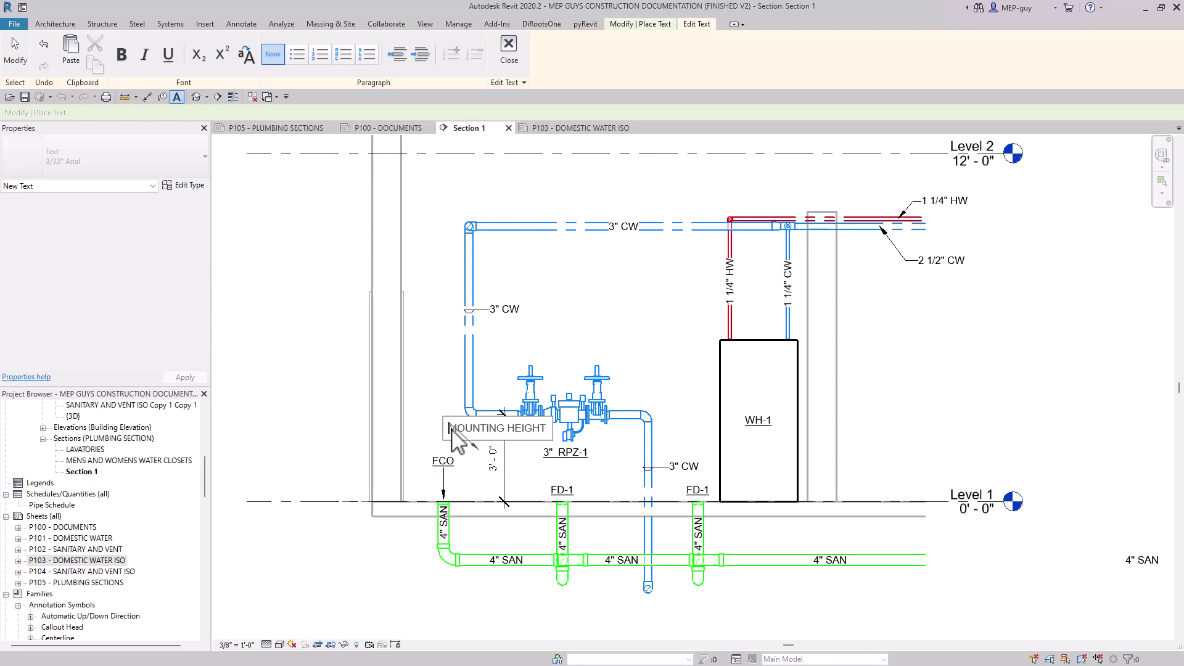
text(RPZ)
click(455, 373)
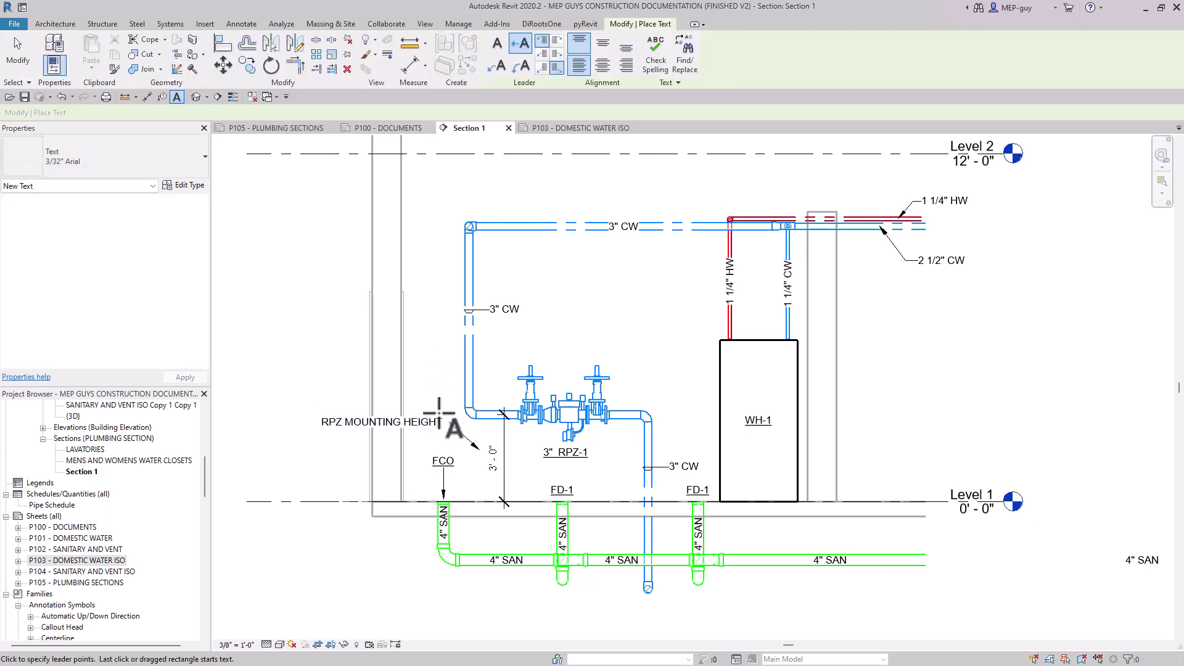
key(Escape)
Right-align the note, move it left beside the valve, and shorten it to 'MOUNTING HEIGHT'.
click(646, 68)
drag(389, 439, 288, 422)
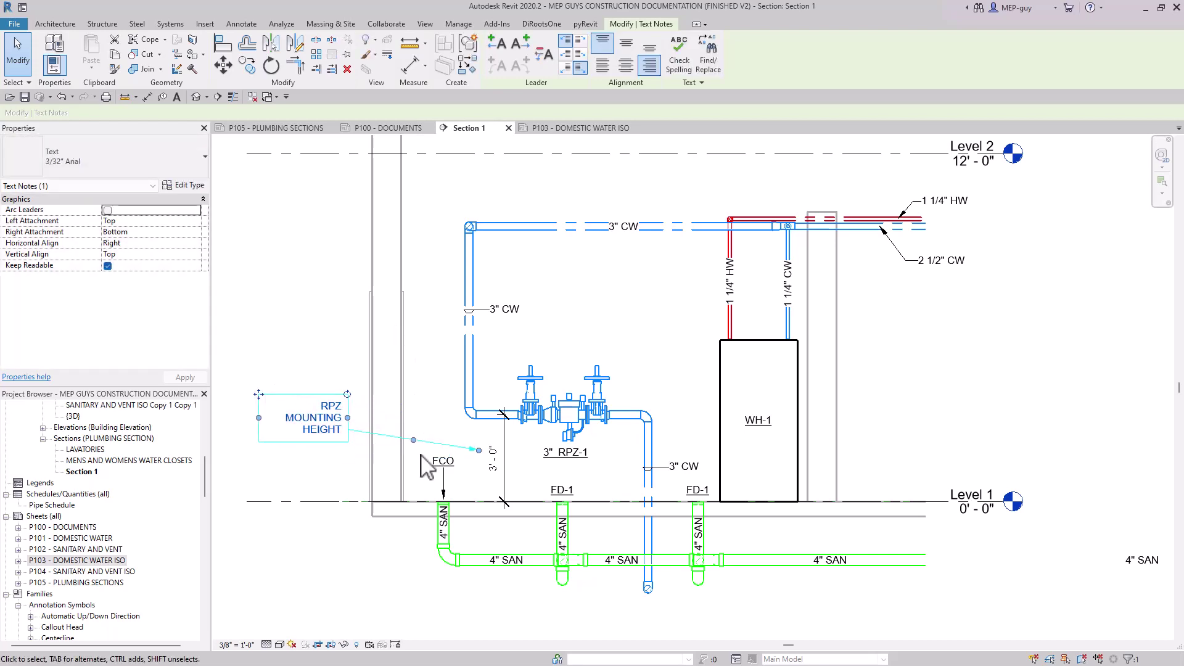
click(454, 417)
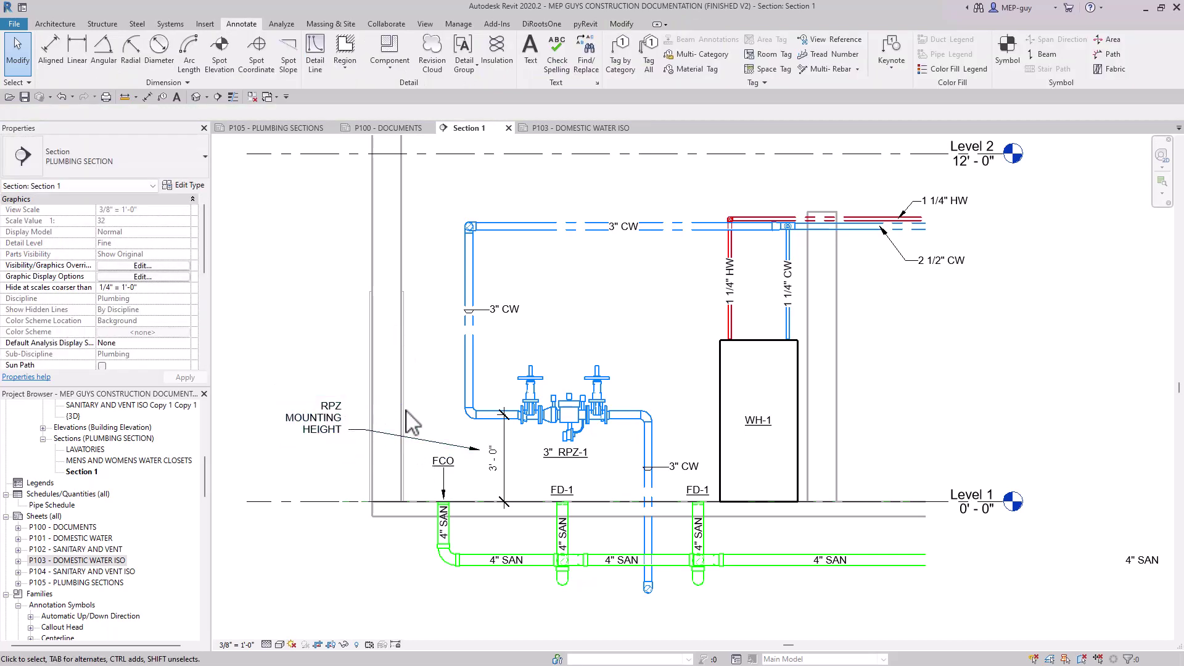
scroll(259, 459, up, 1)
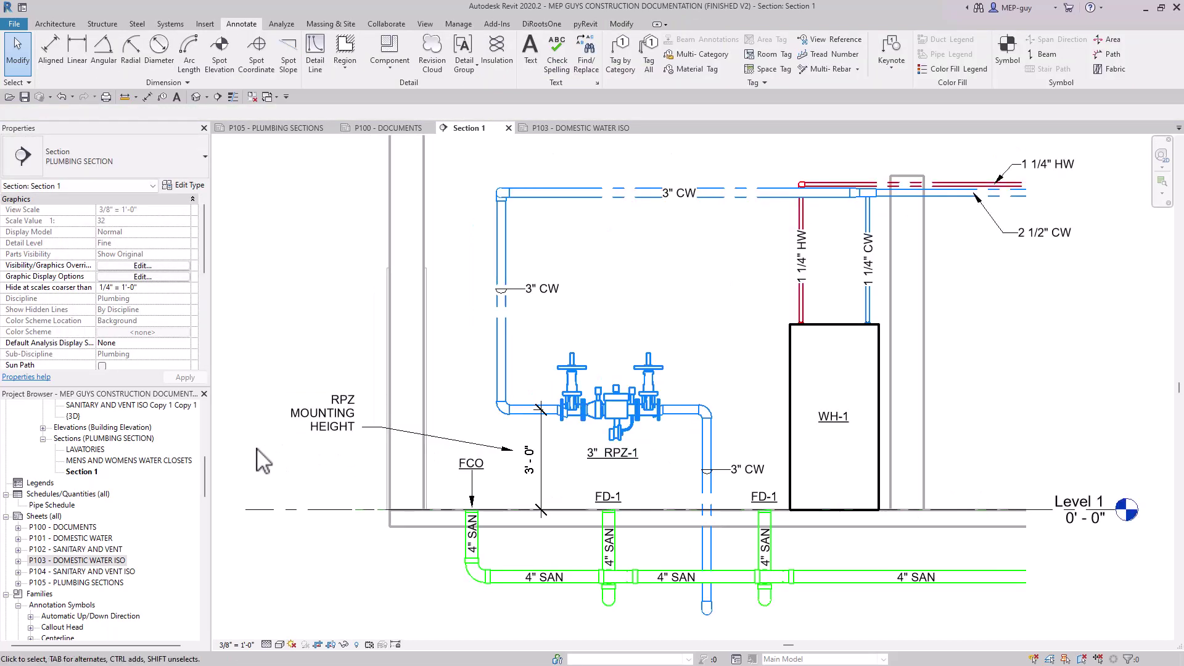
scroll(263, 461, up, 1)
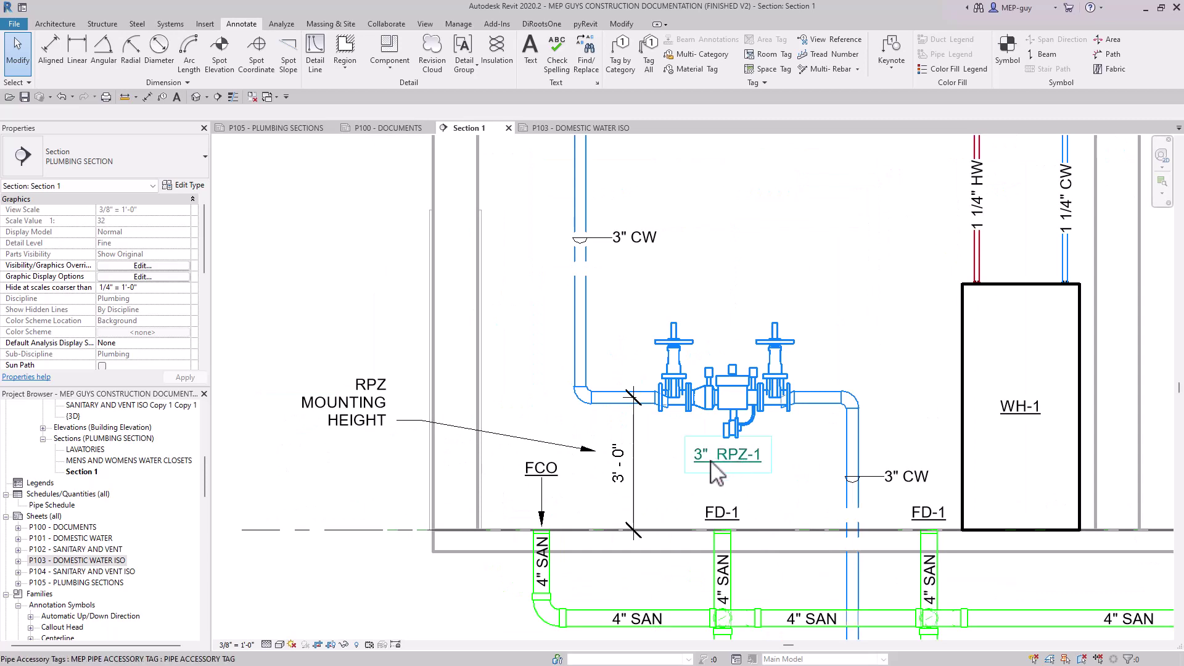
double_click(370, 398)
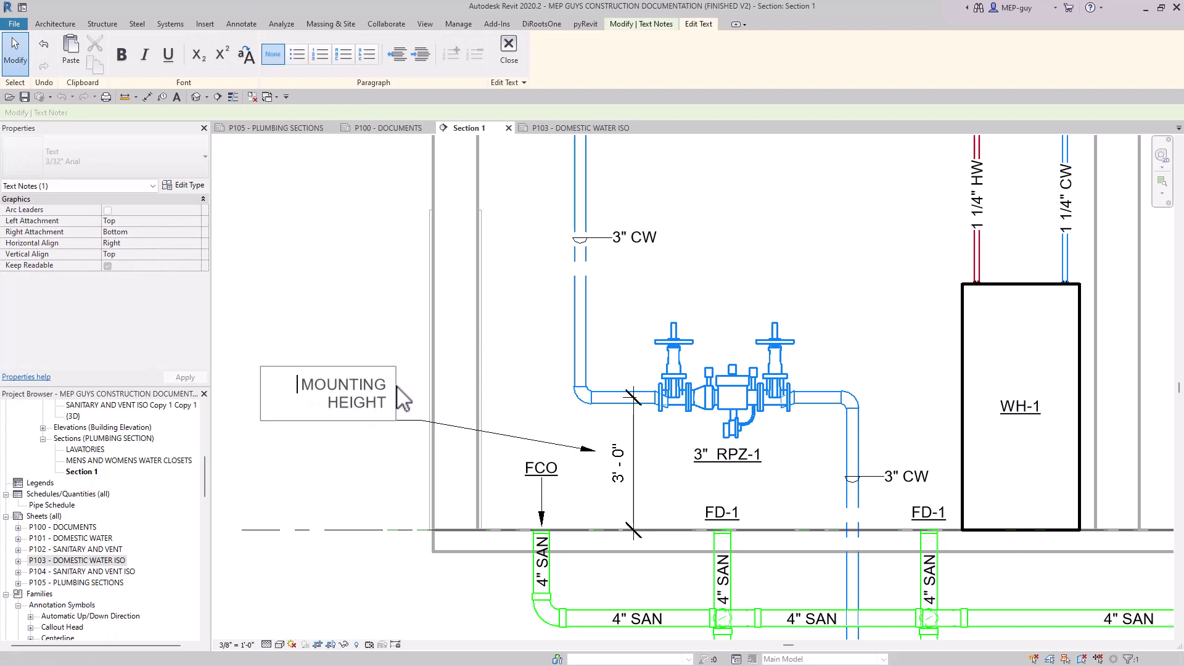
click(370, 296)
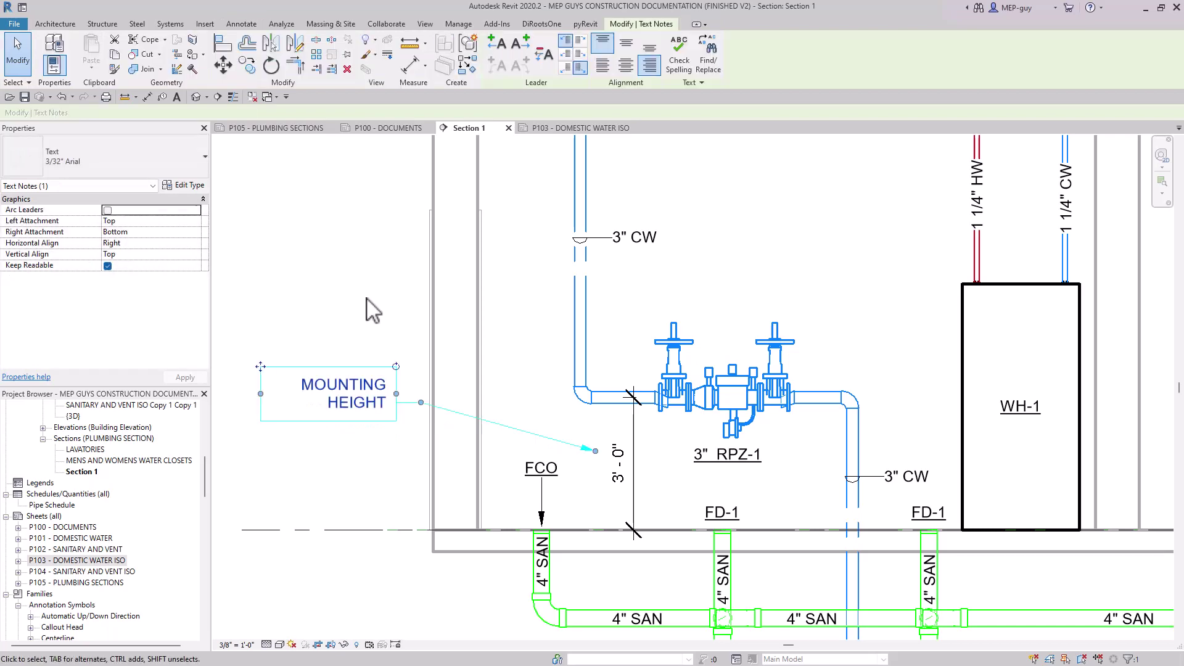
click(370, 299)
click(730, 466)
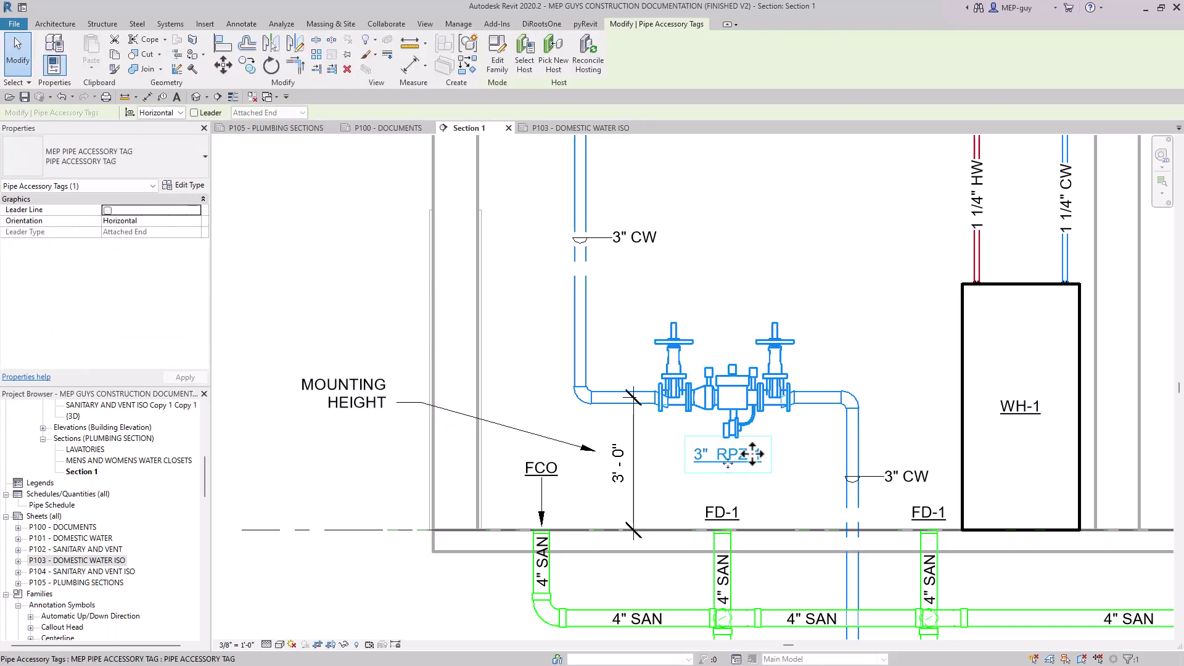
Copy the RPZ-1 tag above the note and switch the RPZ valve to its 4" type.
ctrl+drag(368, 358, 378, 353)
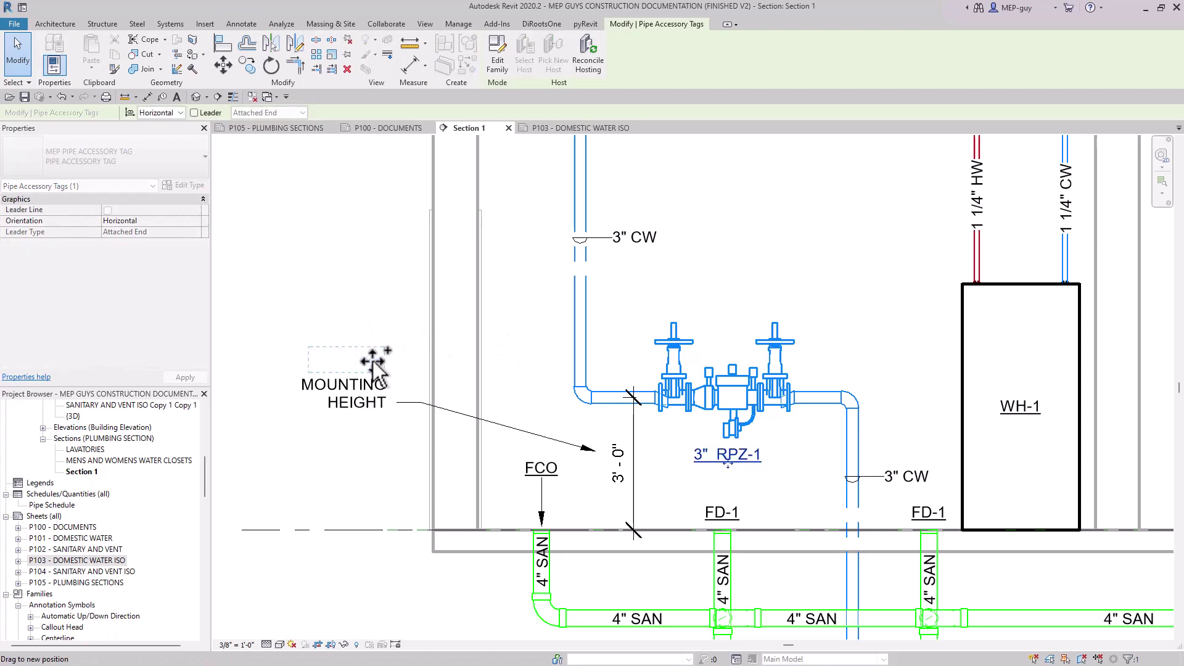
click(370, 300)
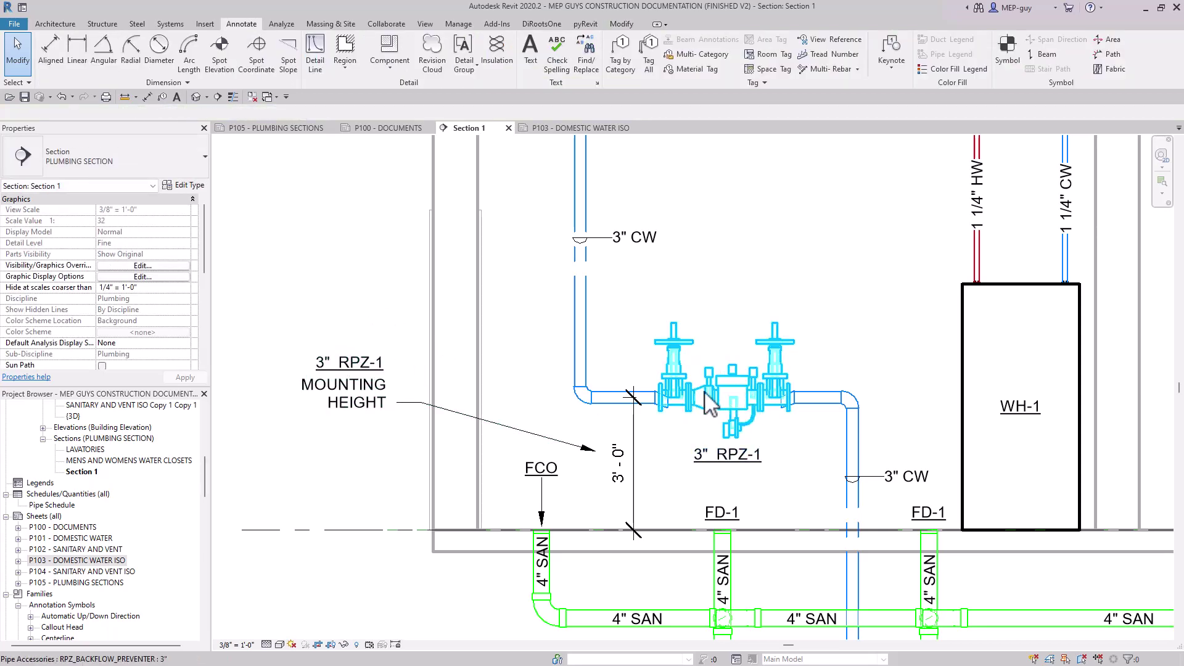
click(760, 386)
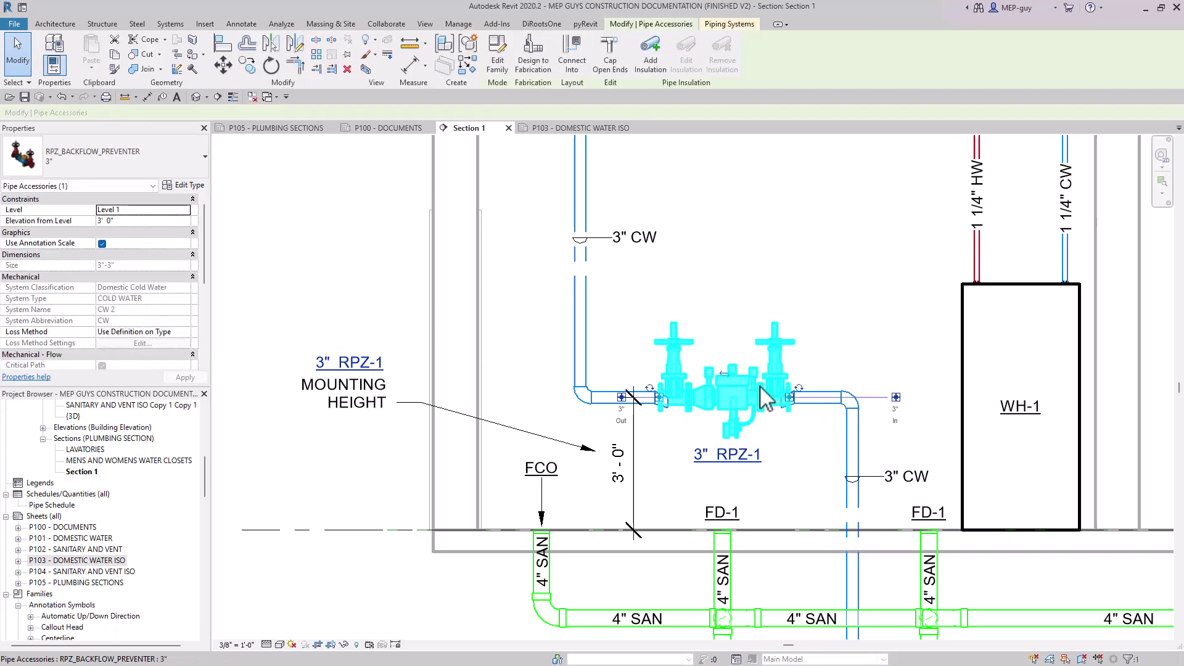
click(101, 155)
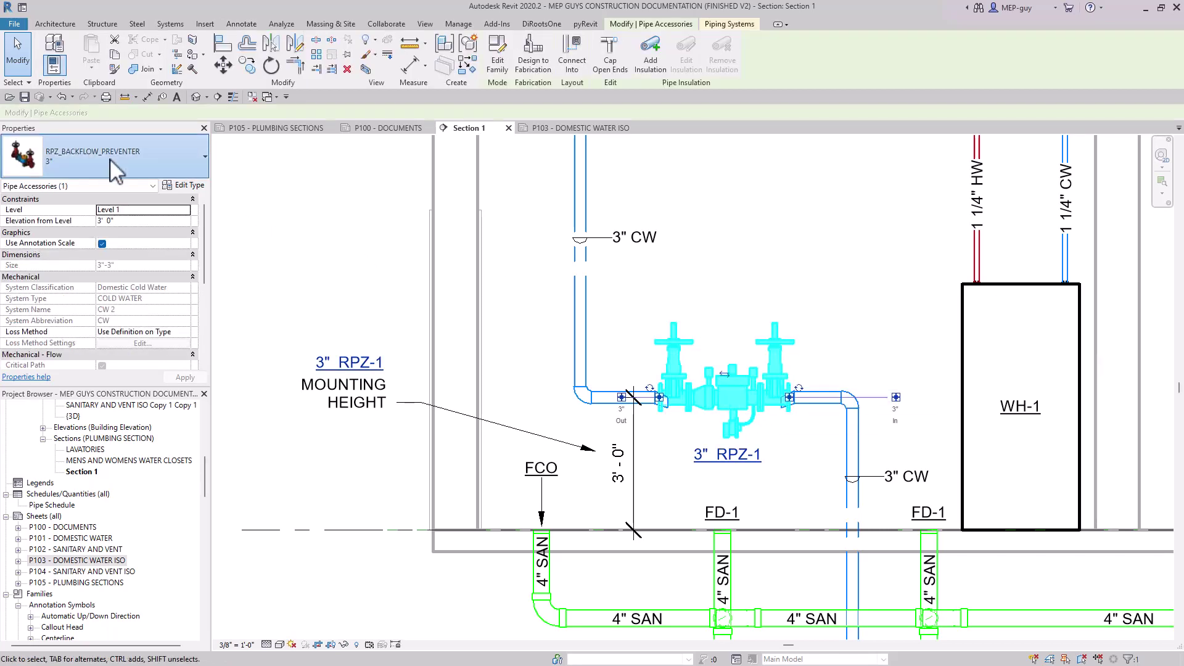
click(92, 247)
click(333, 277)
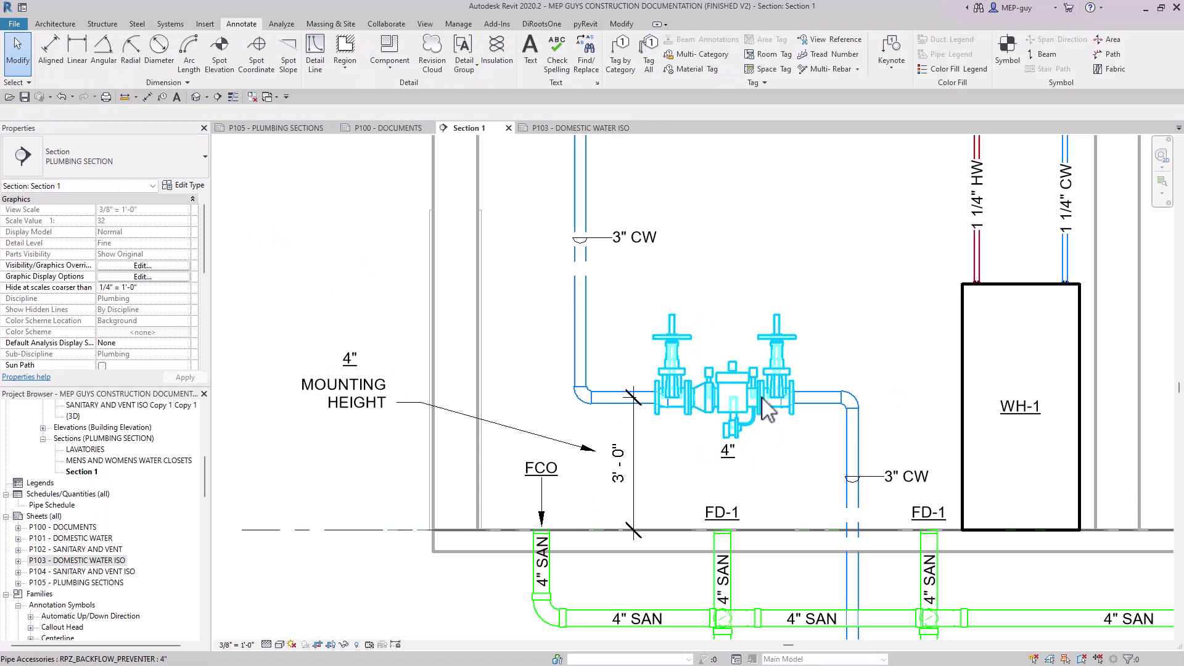
Open the type properties of the 4" RPZ valve.
click(740, 408)
click(185, 186)
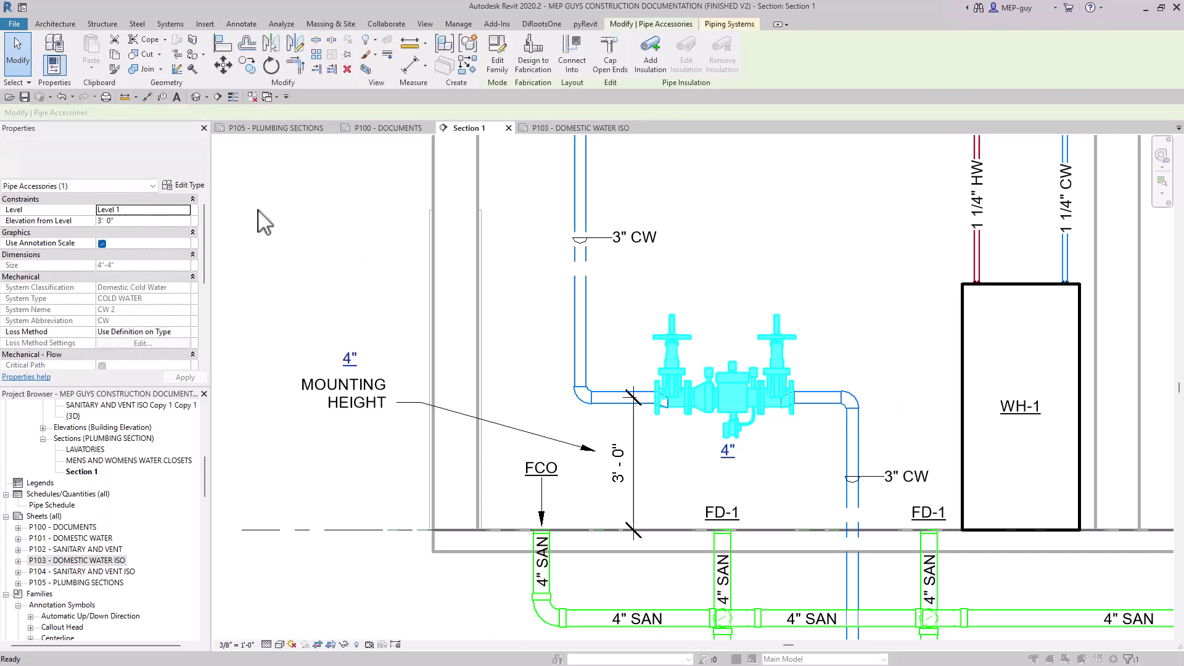
scroll(610, 394, down, 5)
Set the valve's Type Mark to RPZ-1, apply it, and dismiss the duplicate-mark warning.
click(595, 314)
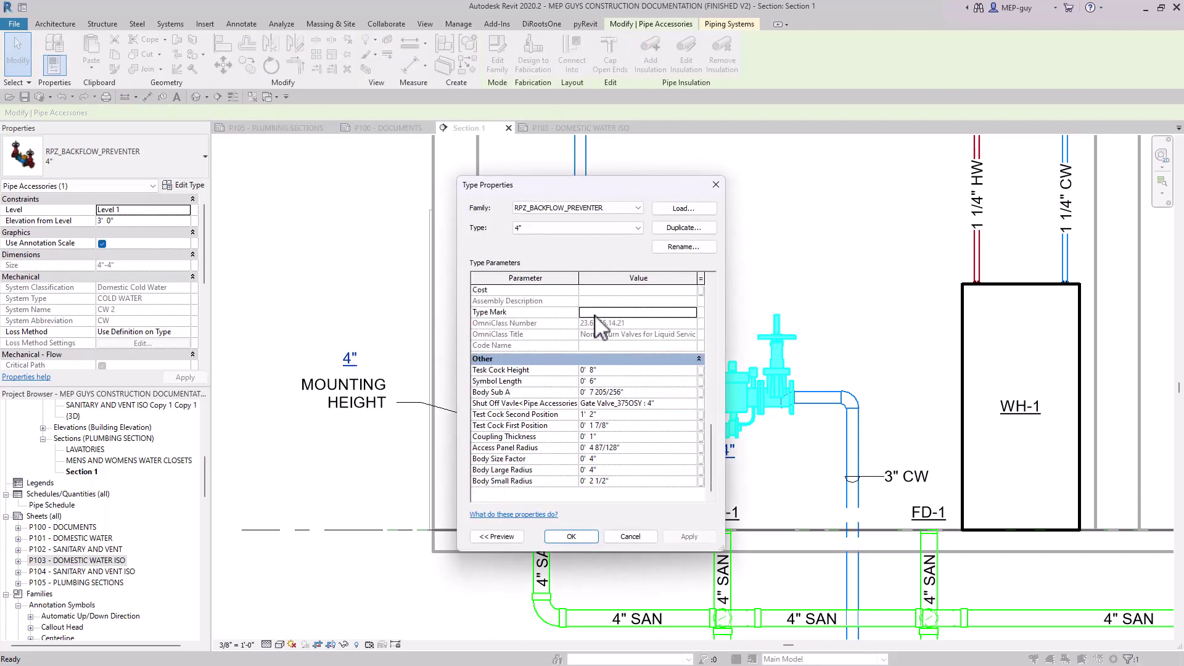
text(RPZ-1)
click(579, 535)
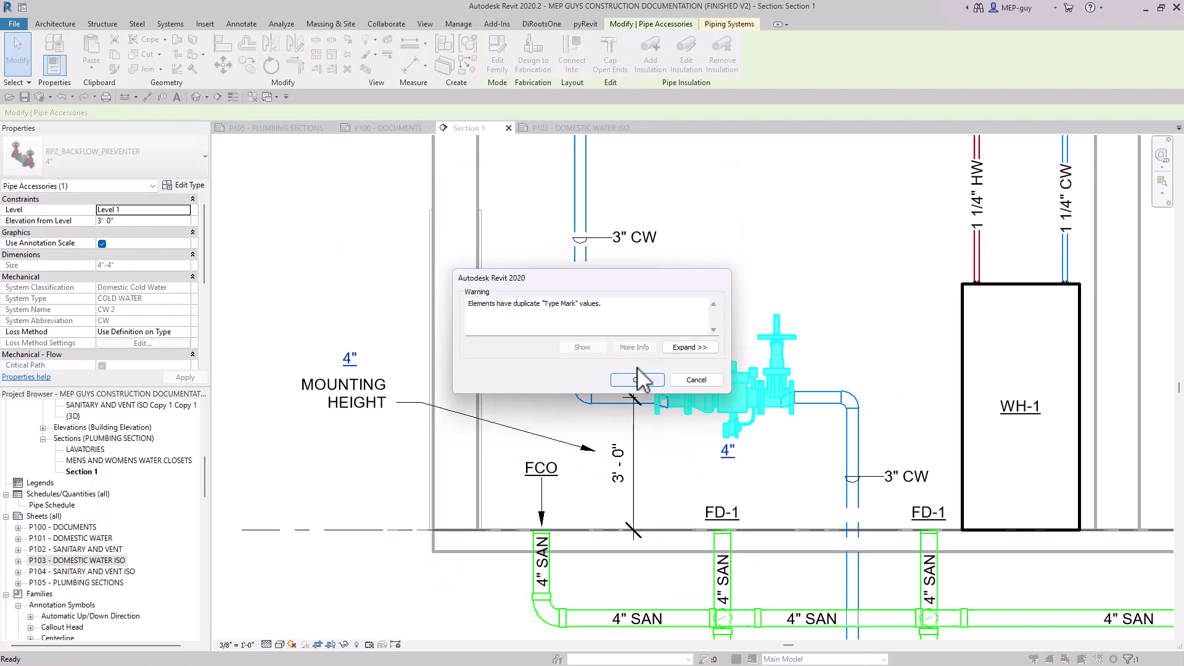
click(637, 380)
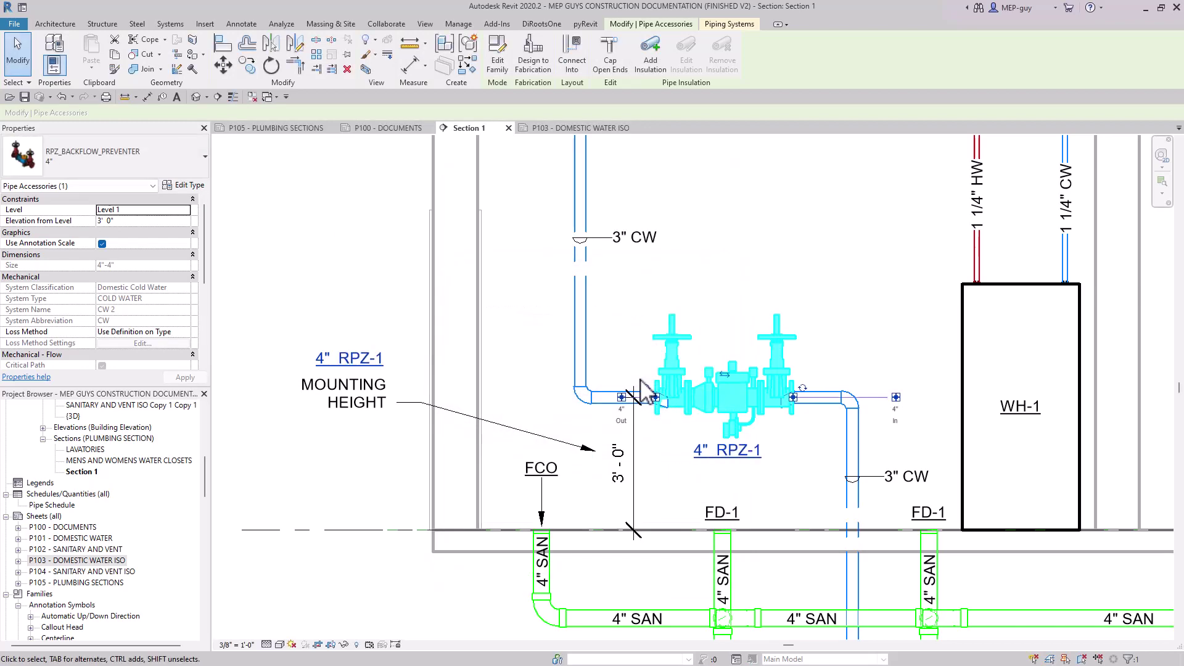
click(811, 237)
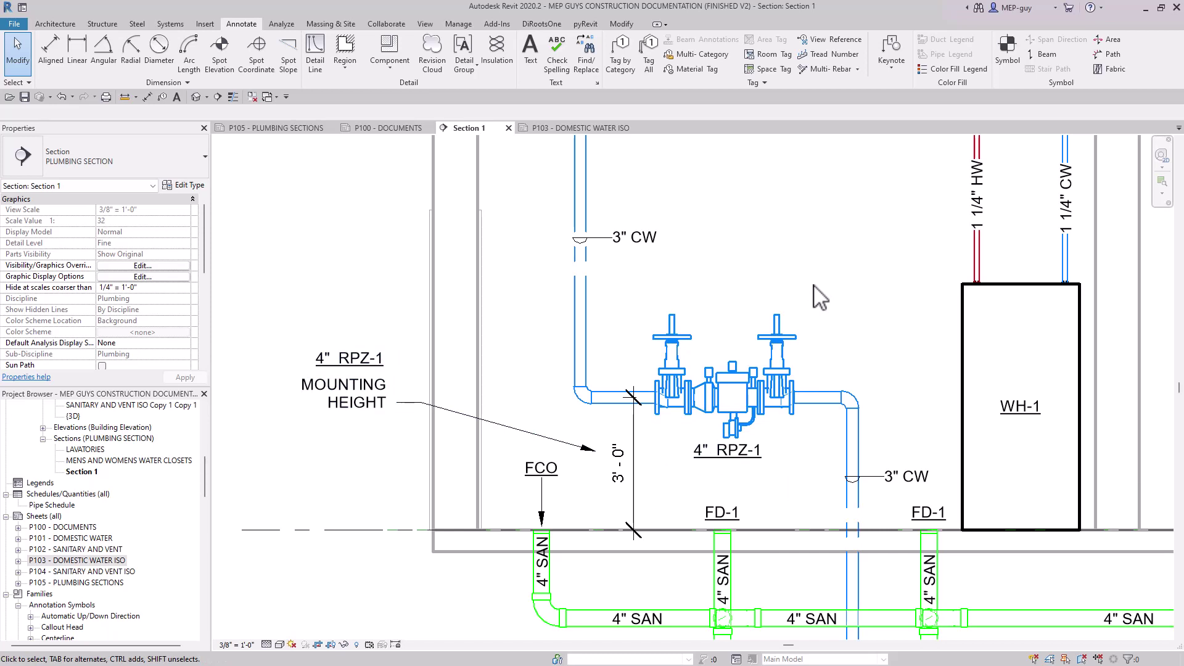
Undo the size change so the backflow preventer returns to 3", then zoom out.
click(60, 97)
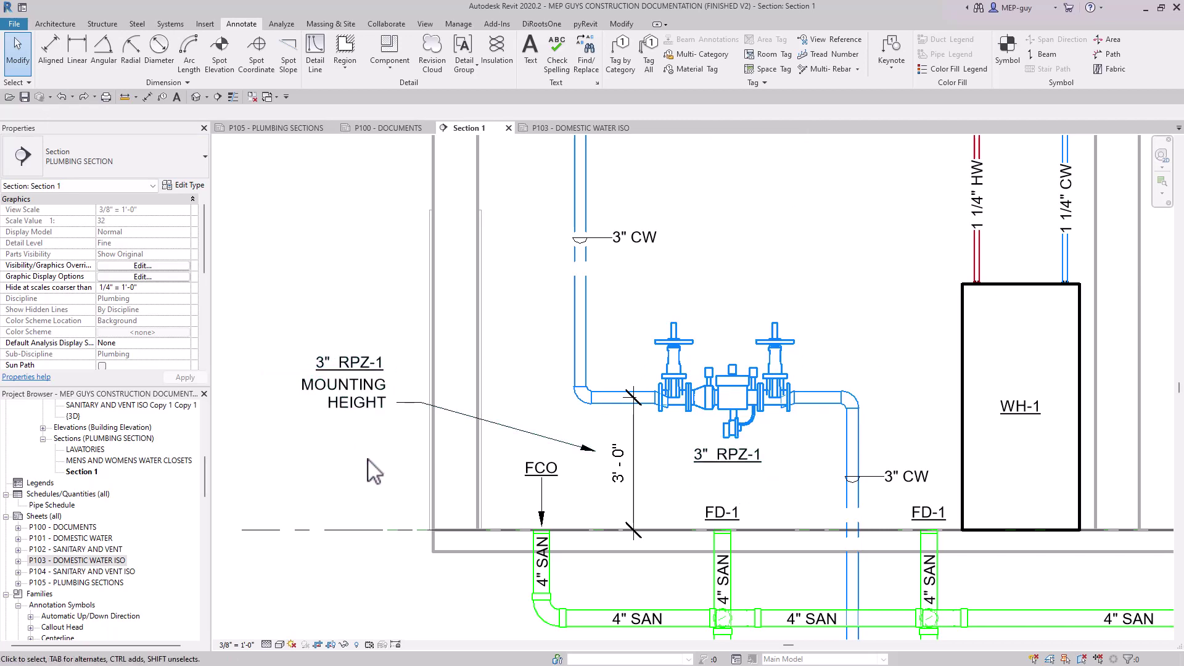
scroll(331, 503, down, 2)
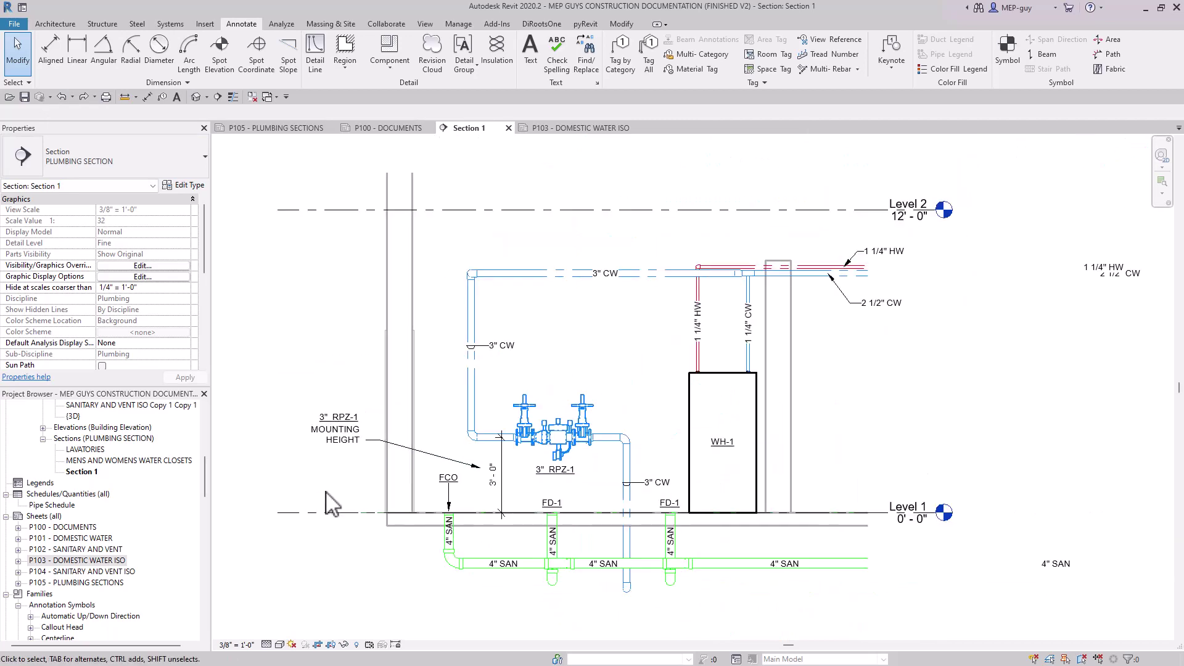
On sheet P105 - PLUMBING SECTIONS, nudge both section viewports higher up the sheet.
scroll(563, 453, down, 2)
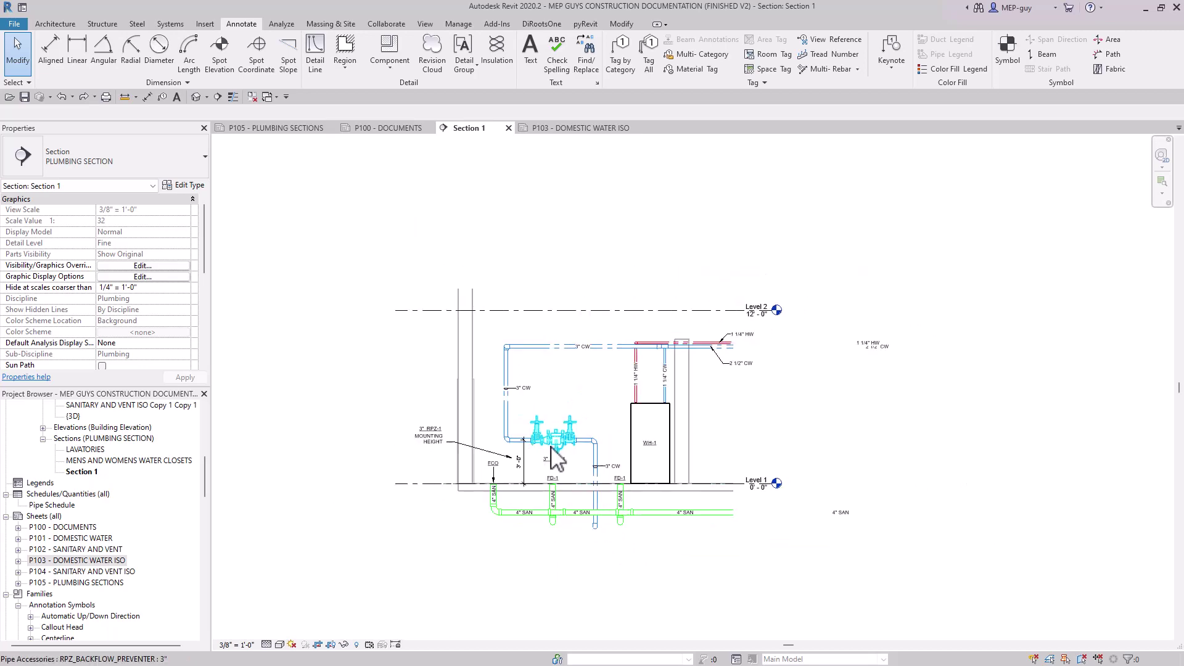
click(285, 129)
click(663, 295)
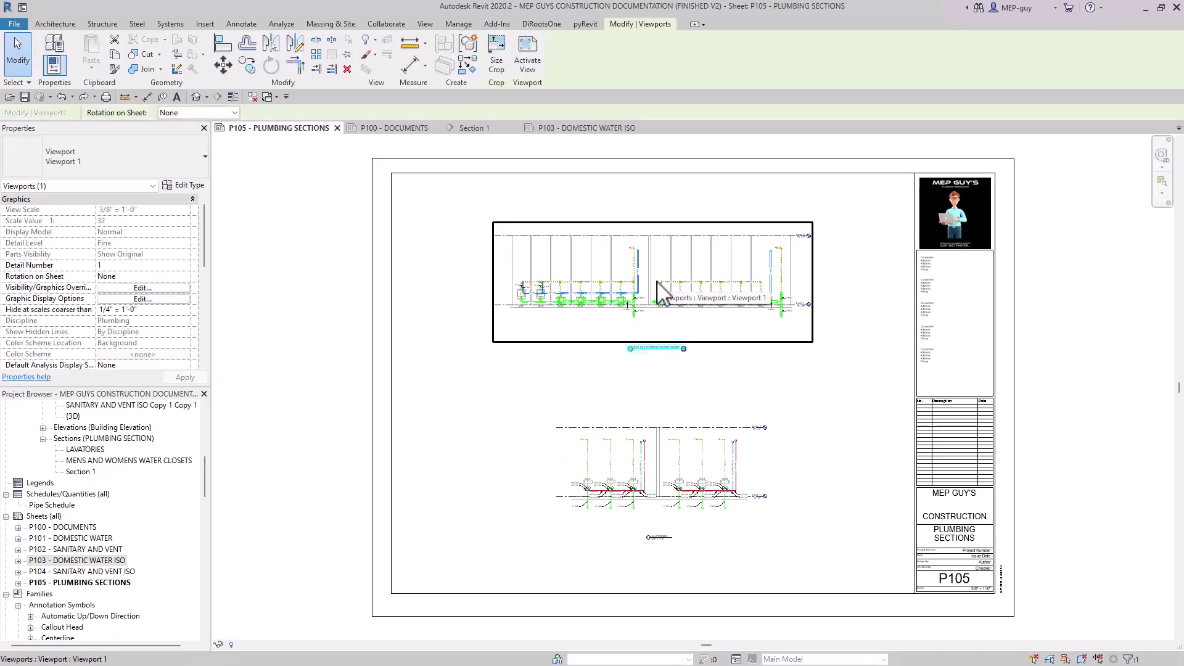
key(Up)
key(Up)
key(Up)
click(714, 490)
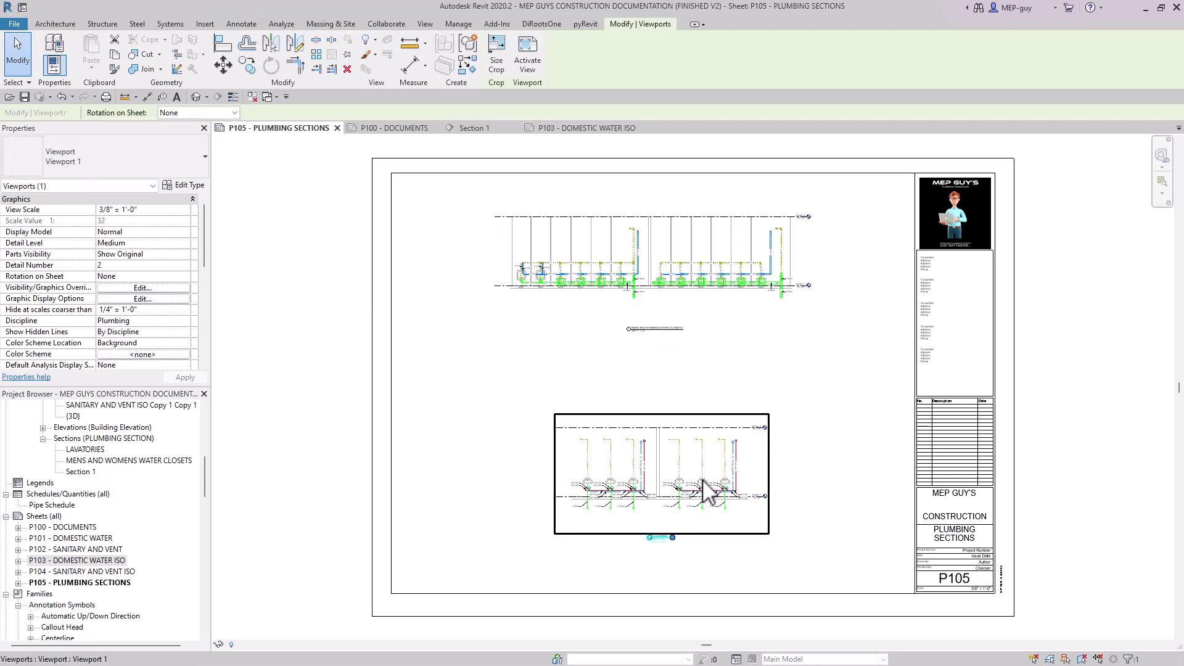
key(Up)
key(Up)
key(Up)
key(Up)
key(Up)
key(Up)
key(Up)
key(Up)
key(Up)
key(Up)
key(Up)
key(Up)
key(Escape)
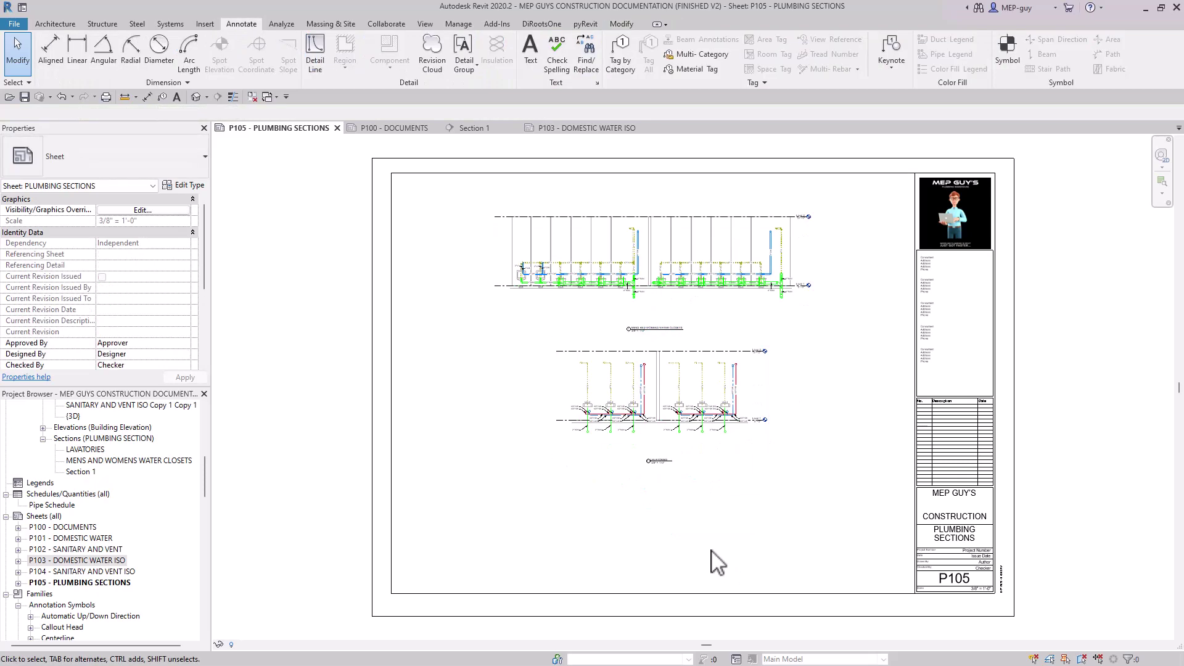
click(573, 345)
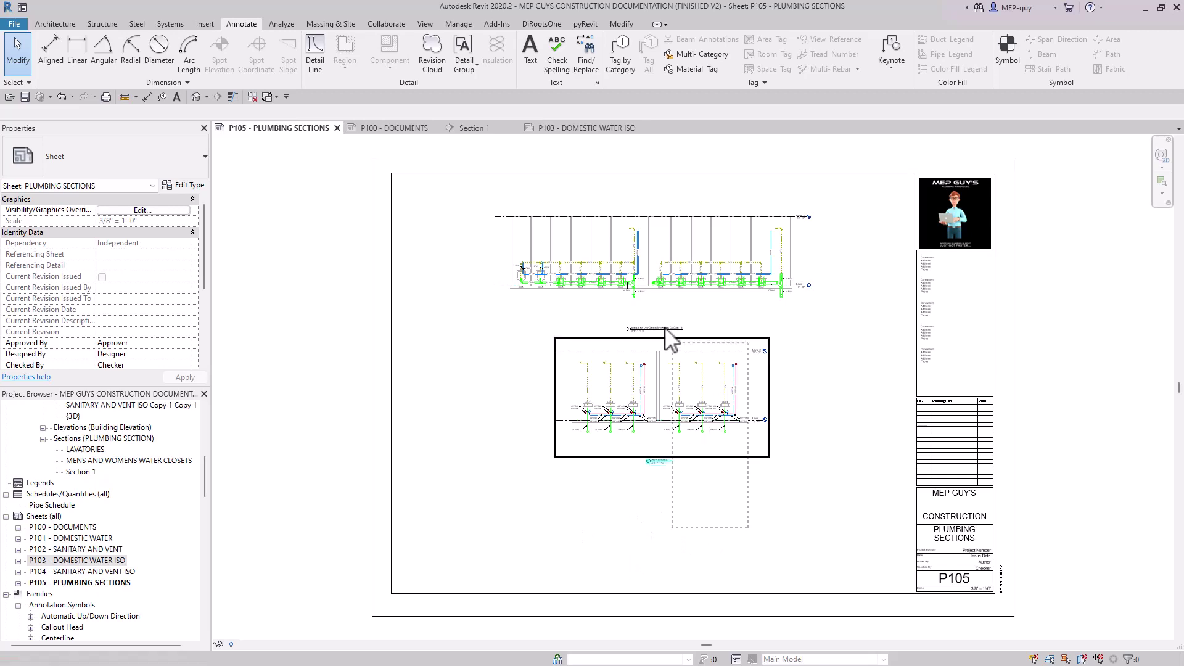
ctrl+click(634, 256)
key(Up)
key(Up)
key(Up)
key(Escape)
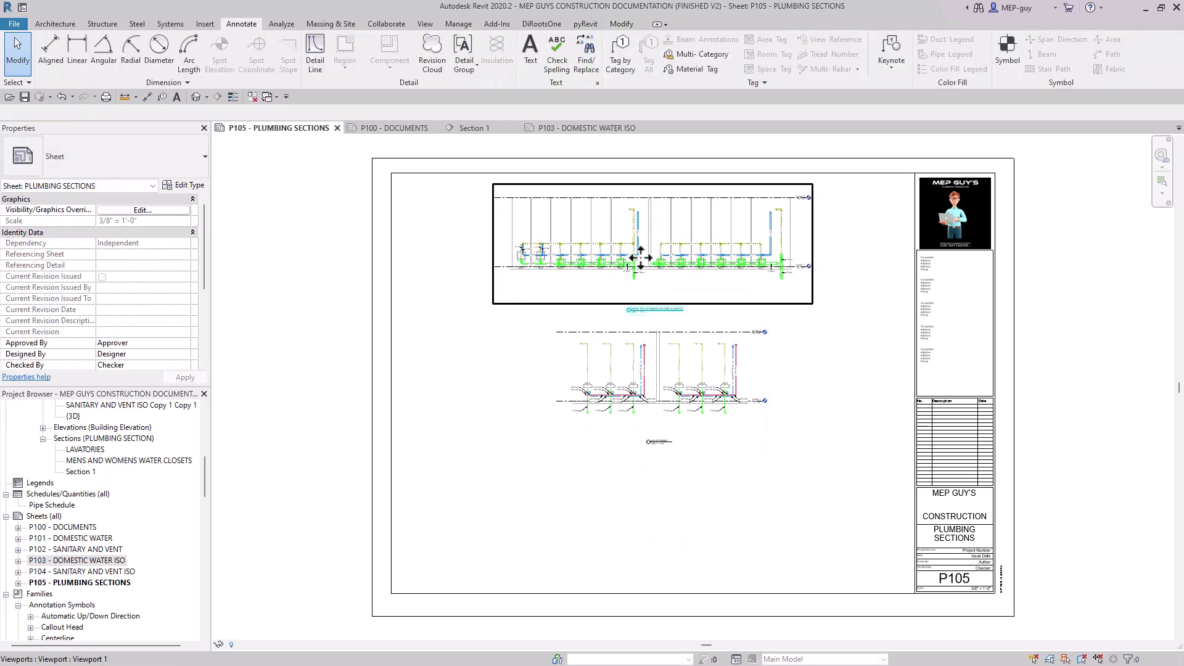
click(82, 472)
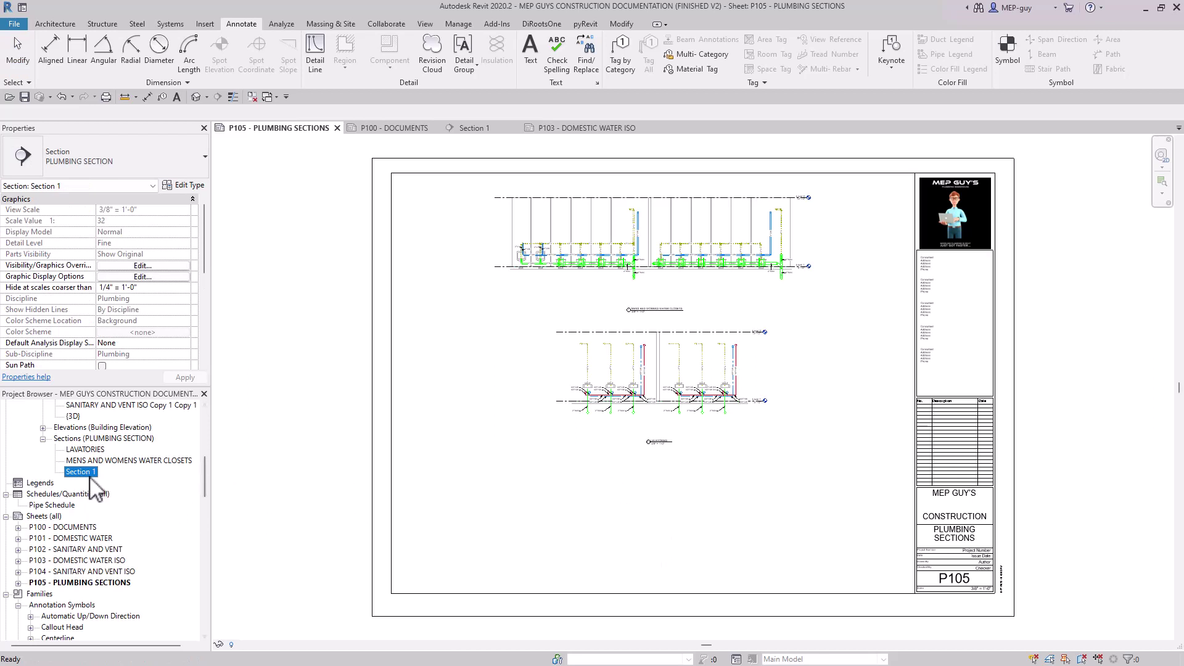
Rename the Section 1 view to WATER SERVICE ROOM.
right_click(90, 486)
click(124, 365)
text(WATER SERVICE ROOM)
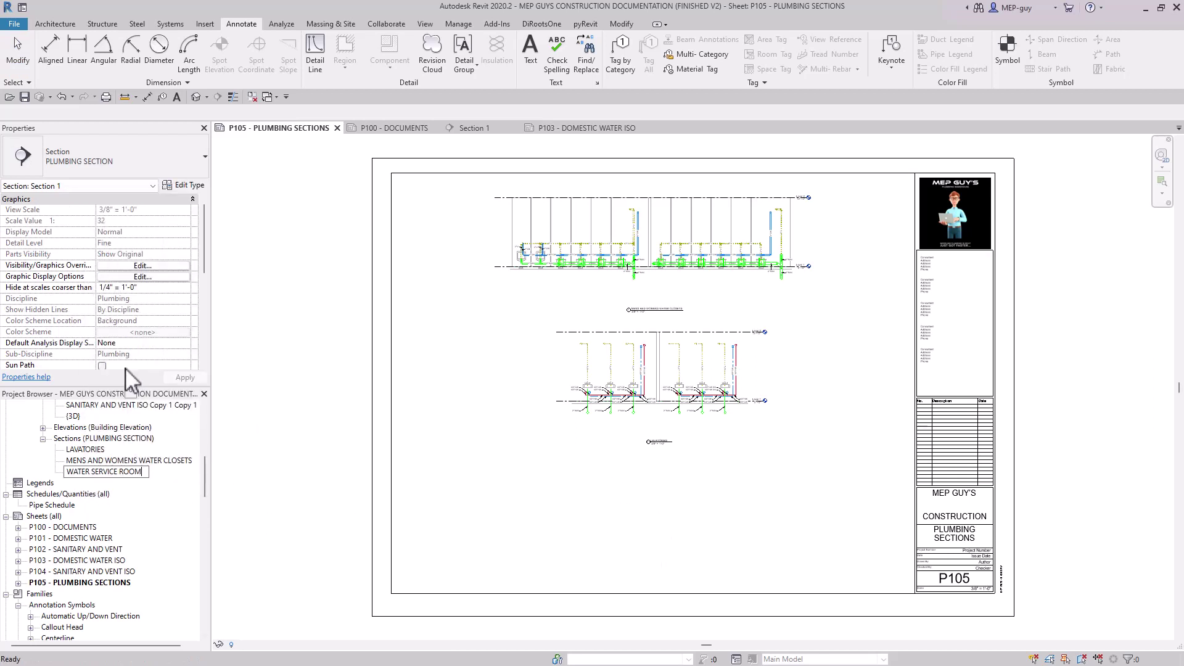
key(Return)
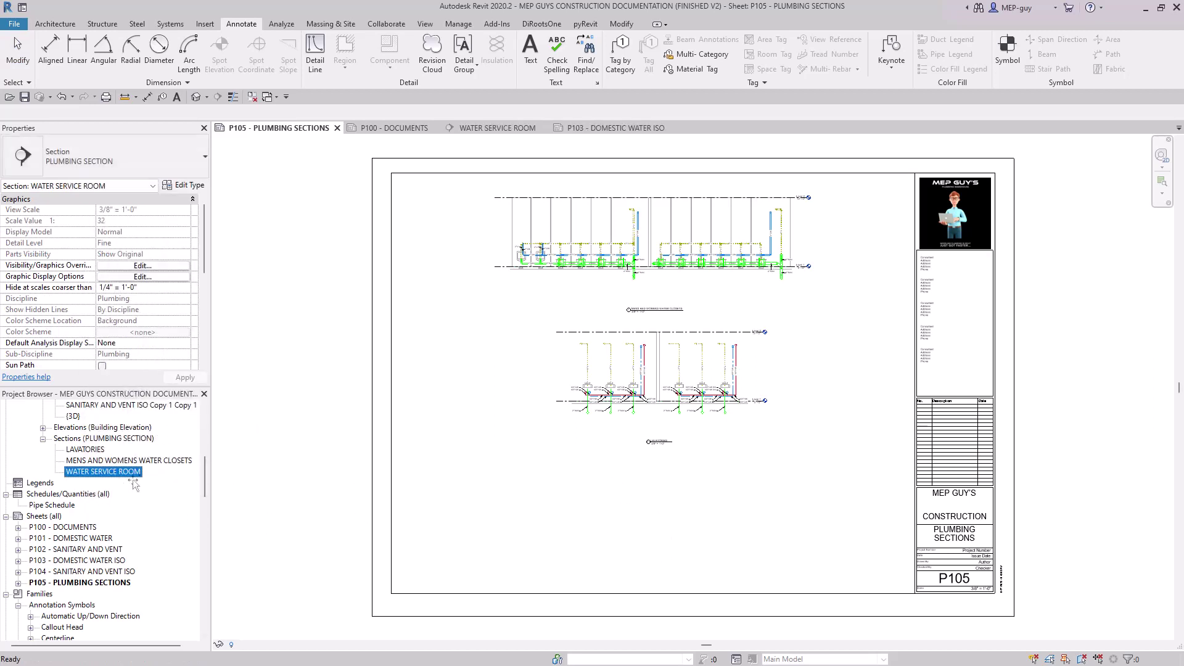
Place WATER SERVICE ROOM at the bottom of P105, nudge it right, then shorten and reposition its title.
drag(103, 471, 662, 520)
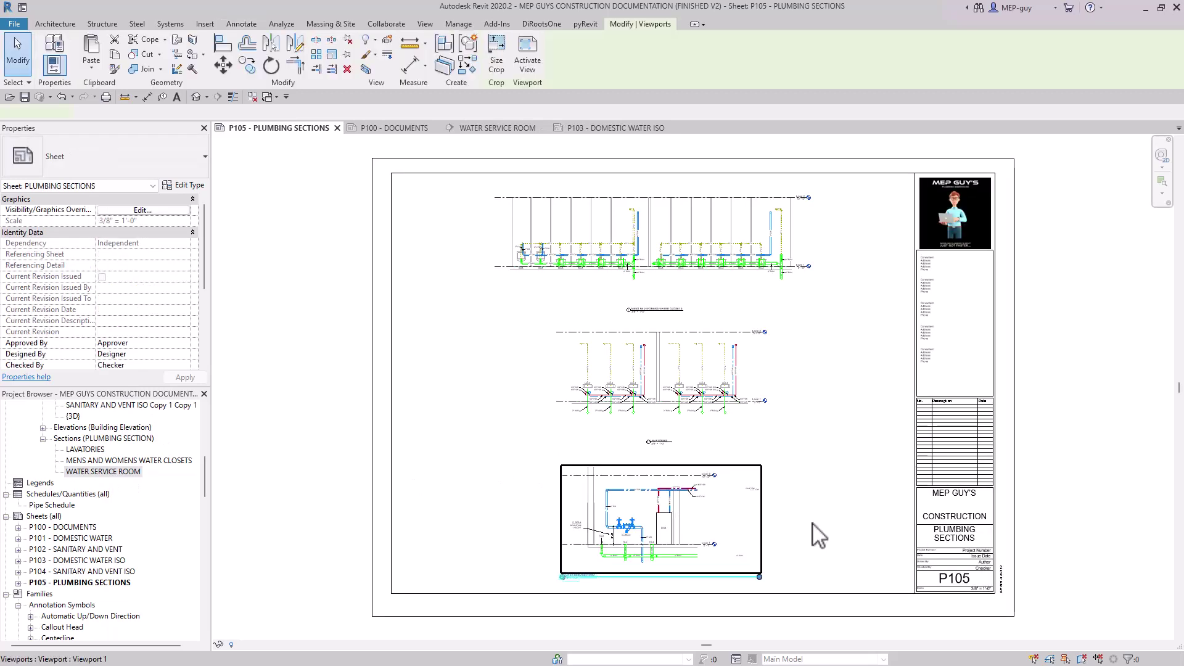
key(shift+Right)
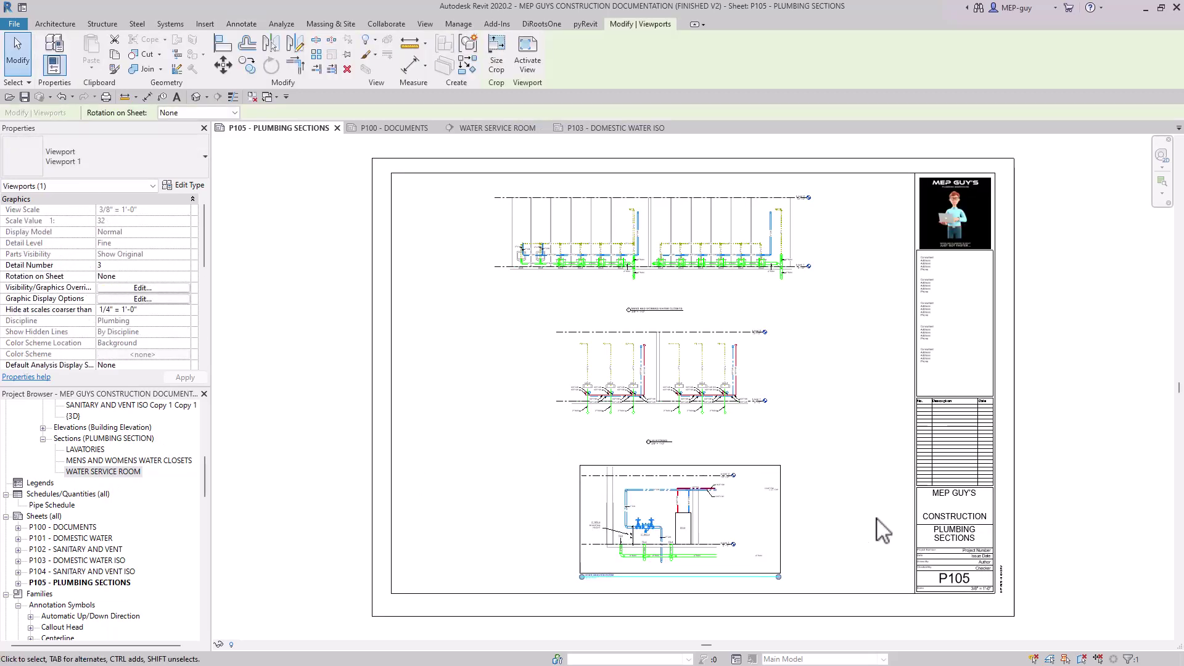
key(Escape)
click(780, 574)
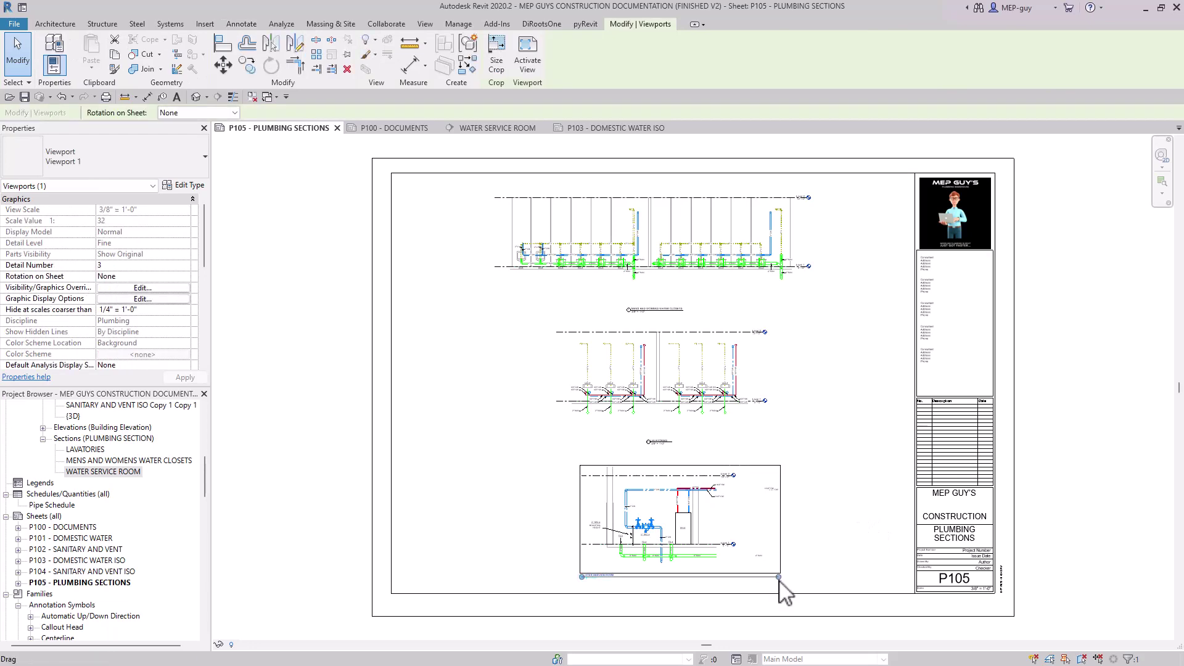
drag(620, 580, 620, 578)
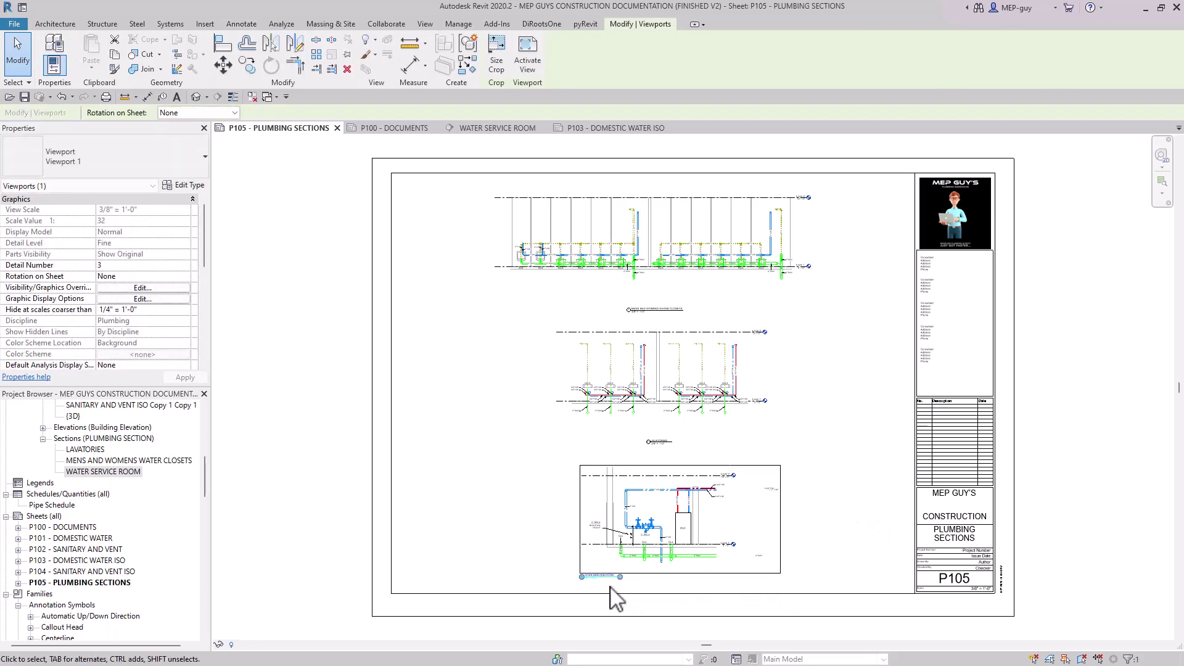
key(Escape)
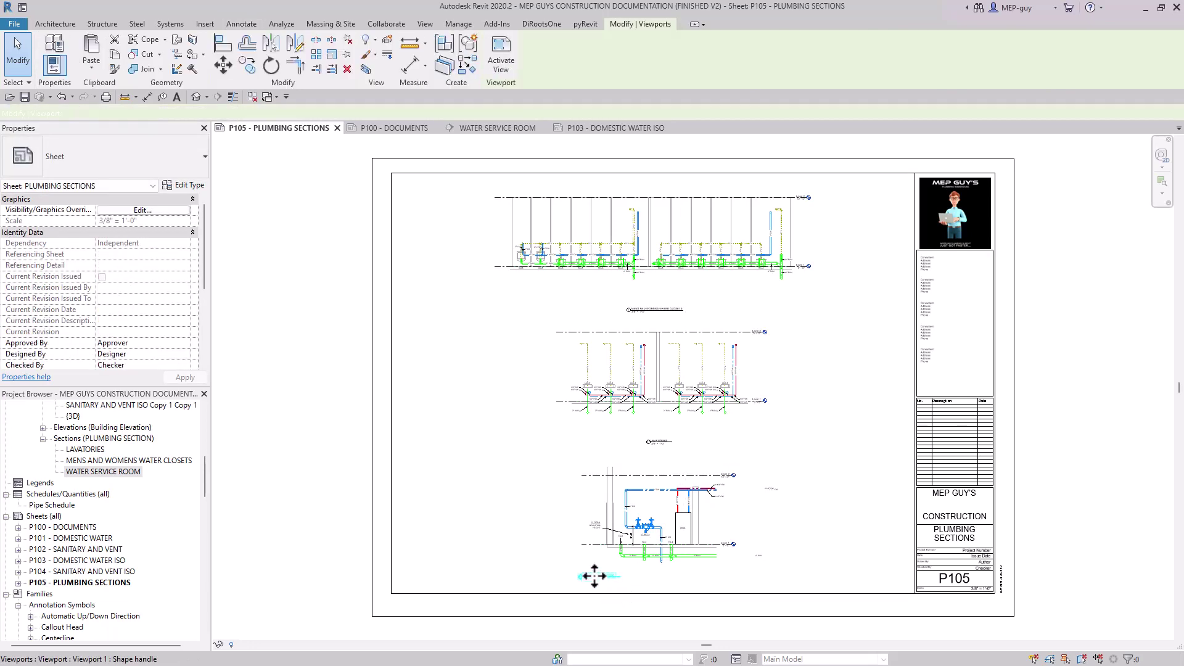
click(608, 583)
mouse_move(608, 583)
mouse_down()
mouse_move(669, 589)
mouse_move(666, 578)
mouse_up()
Zoom in, activate the WATER SERVICE ROOM viewport, and window-select the three stray pipe tags on its right.
key(Escape)
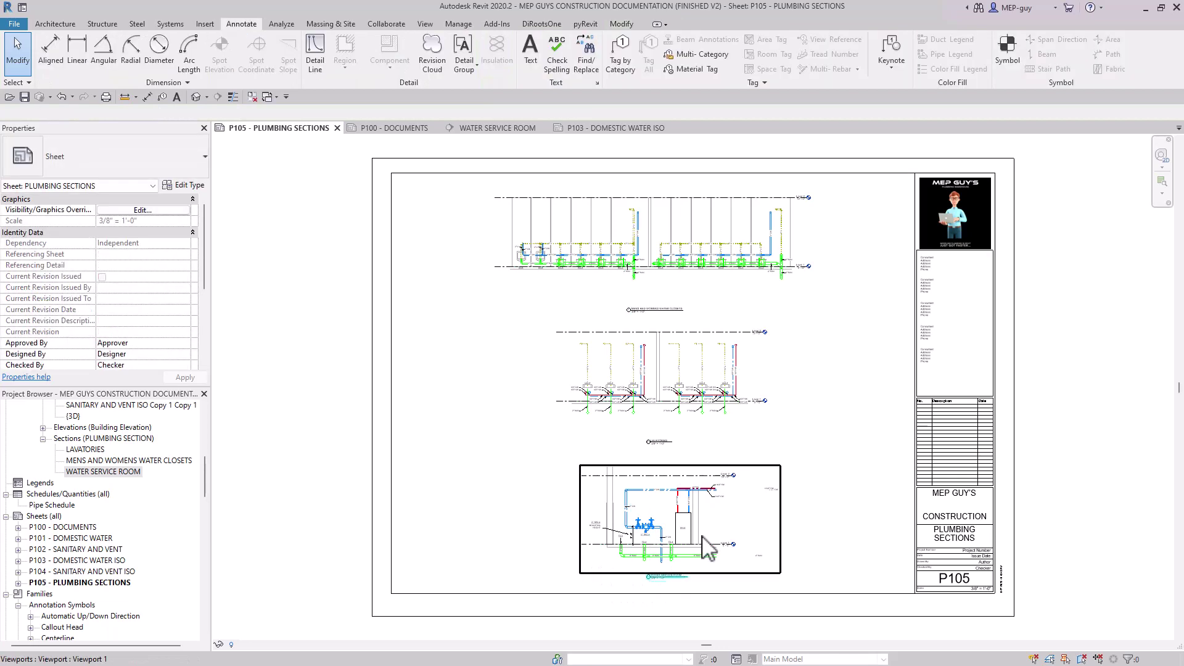
scroll(657, 598, up, 2)
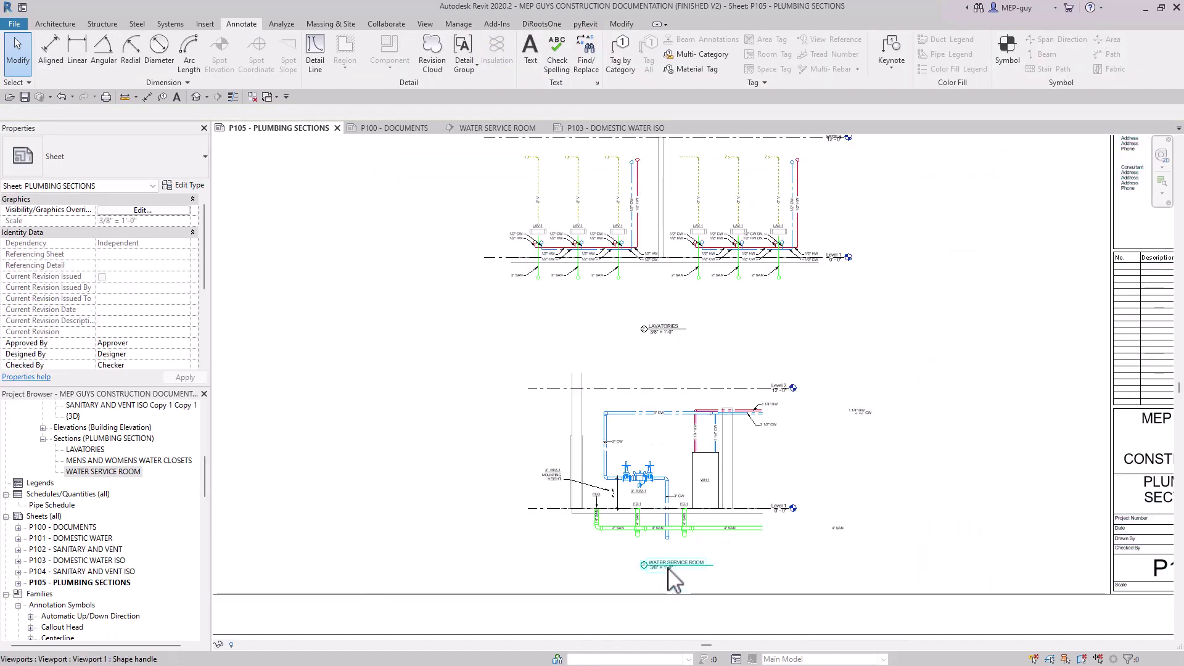
click(712, 589)
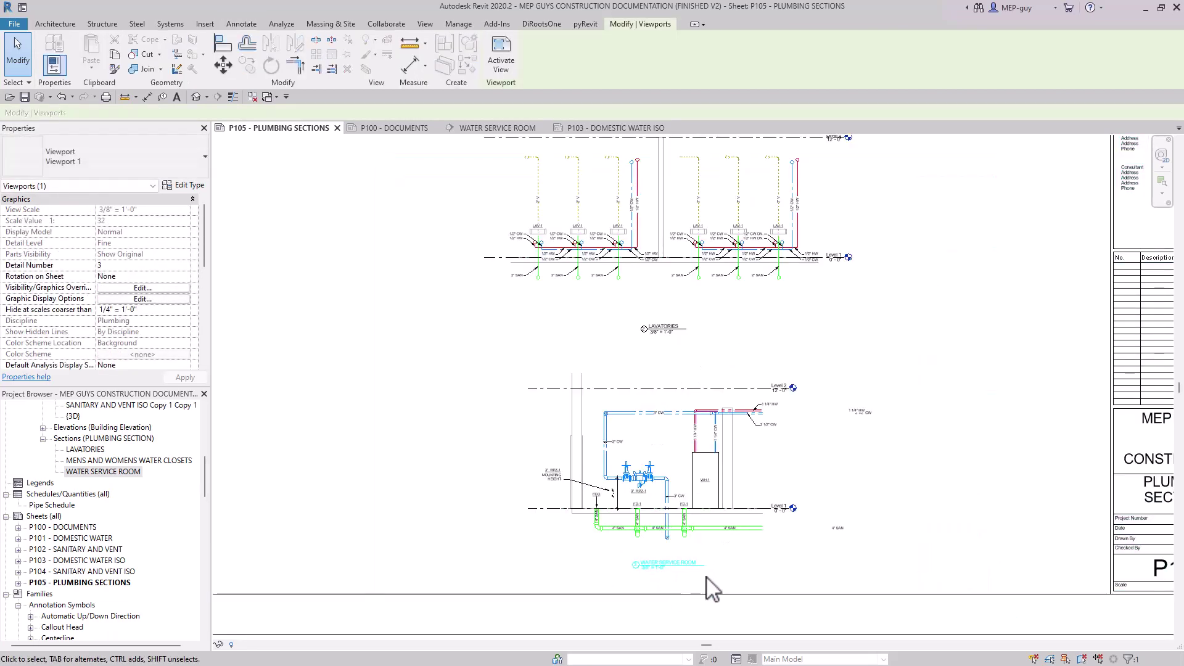
key(Escape)
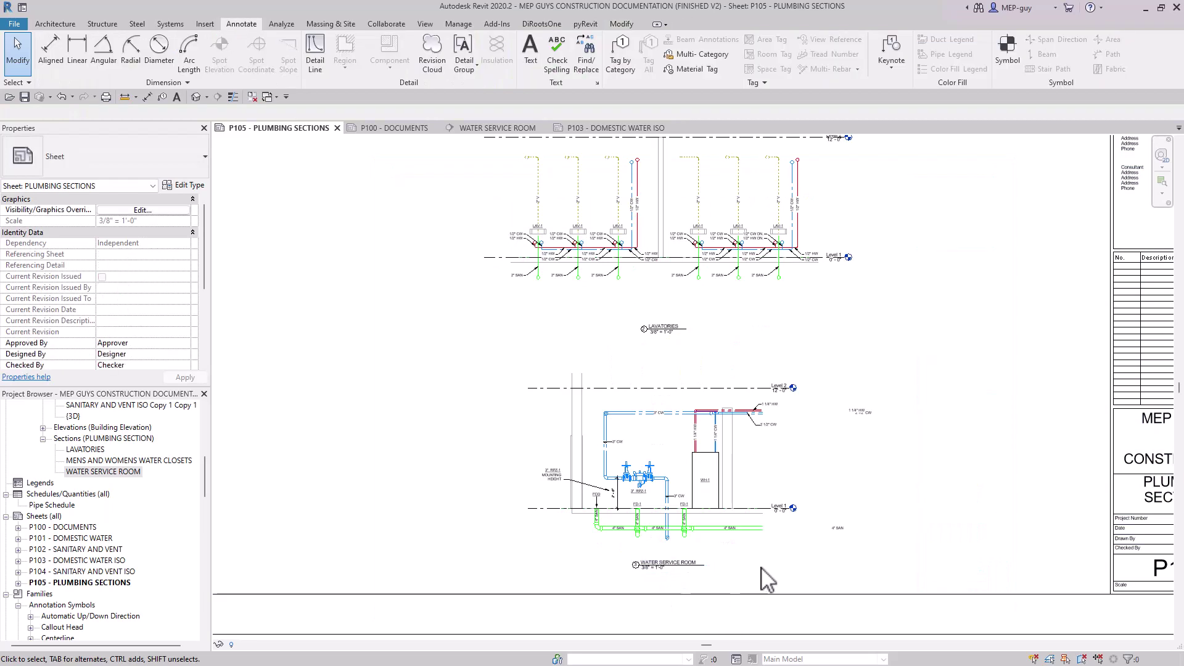
scroll(842, 461, up, 2)
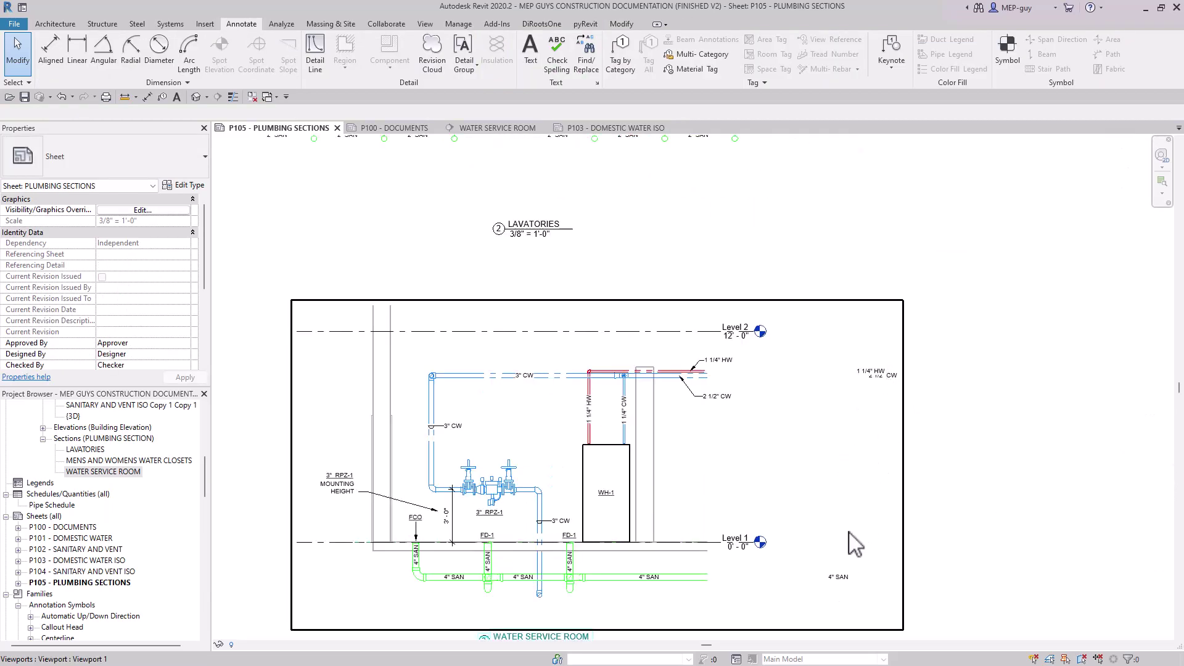
double_click(827, 416)
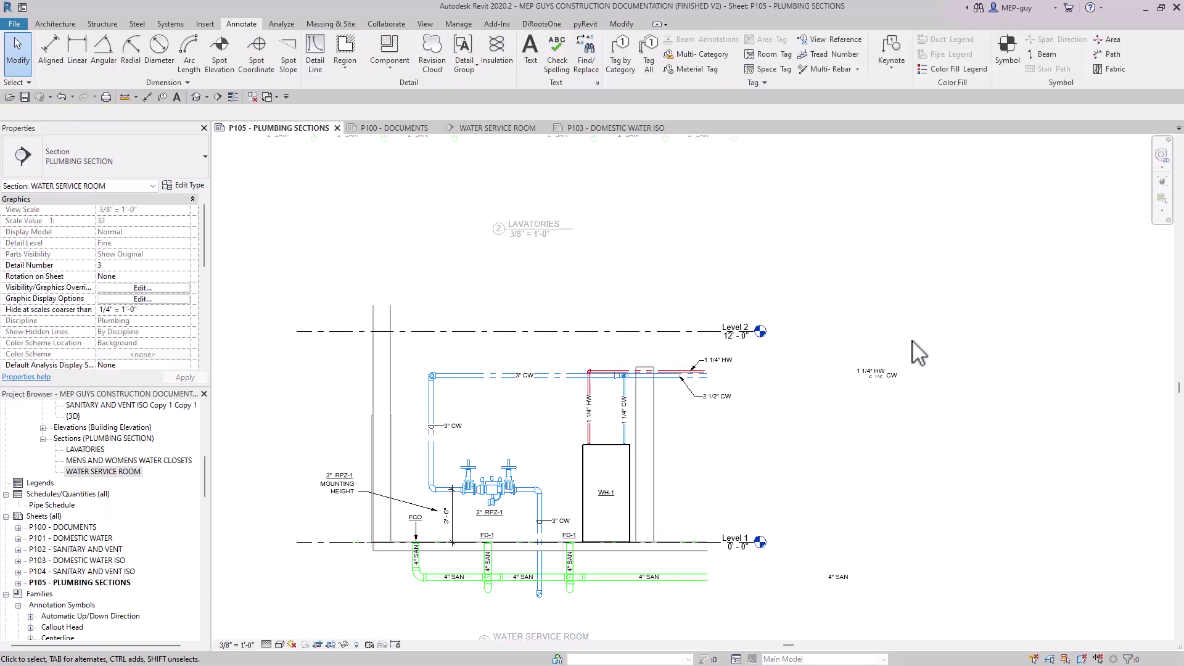
drag(902, 323, 828, 616)
drag(810, 300, 963, 624)
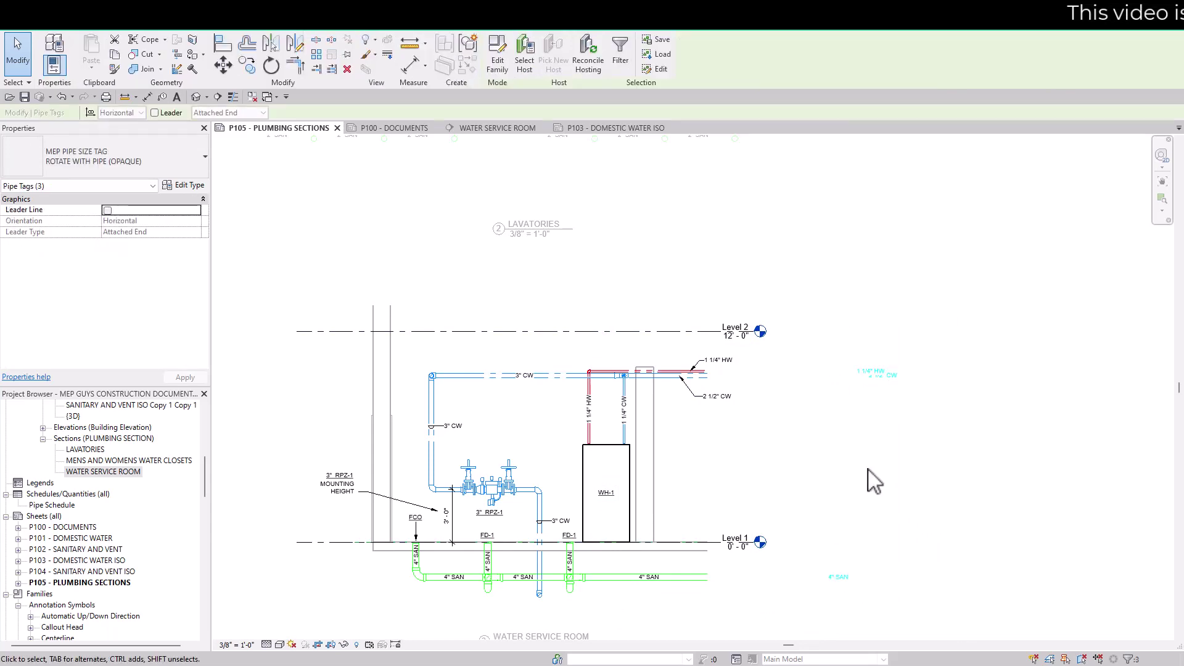
Clear the pipe tag selection and deactivate the WATER SERVICE ROOM viewport.
click(861, 543)
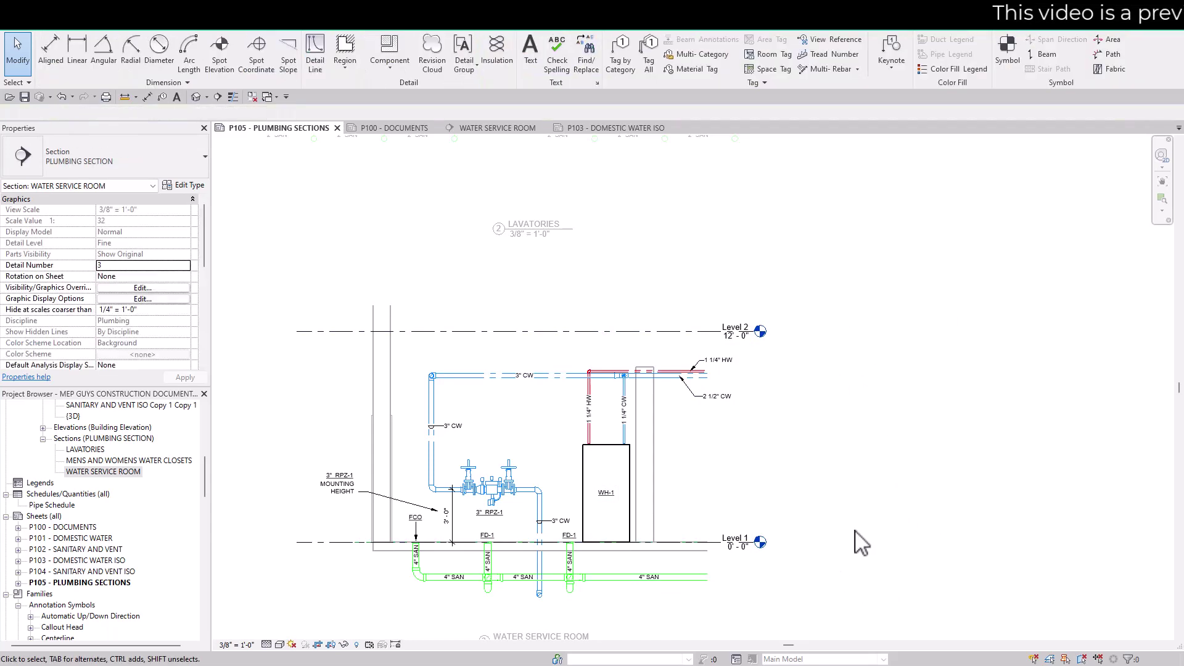
scroll(635, 407, down, 2)
scroll(654, 426, down, 1)
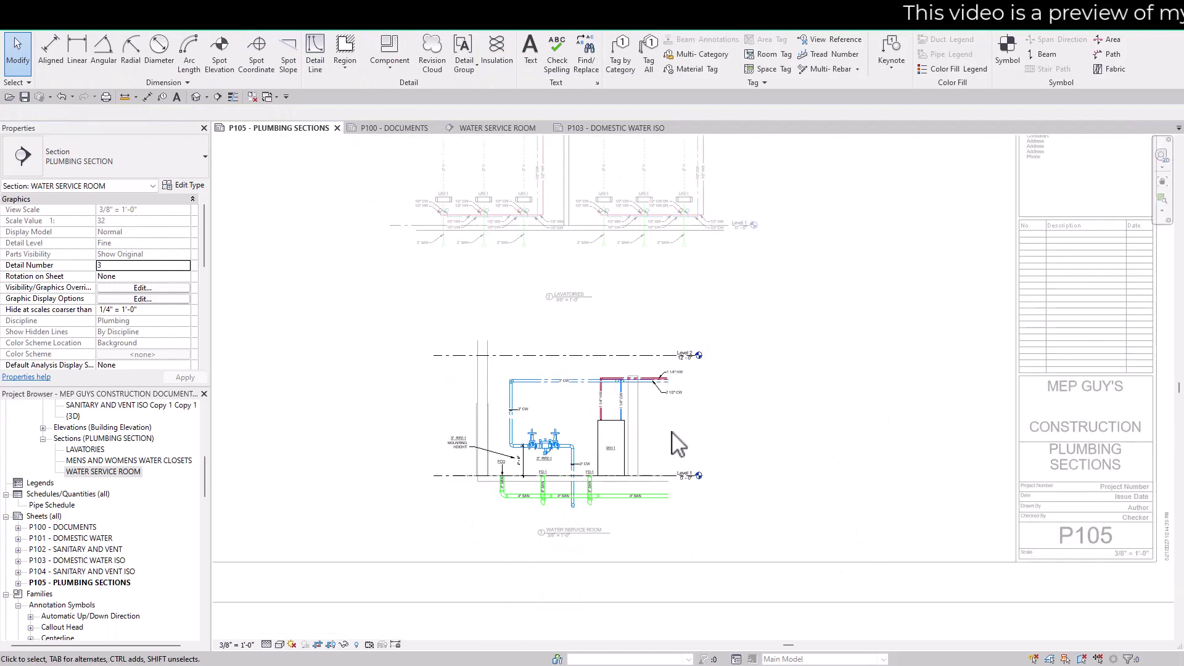
right_click(681, 432)
click(716, 494)
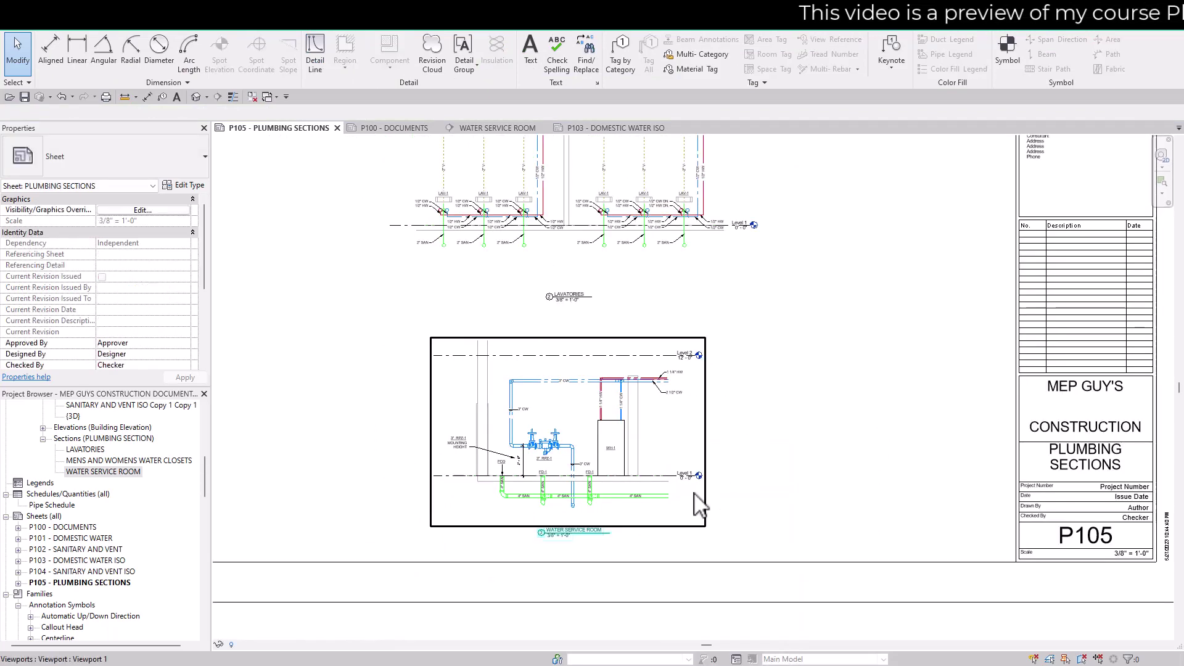
Pan and zoom around sheet P105 to review all three section viewports.
scroll(718, 500, down, 4)
middle_click(754, 457)
middle_drag(753, 457, 741, 478)
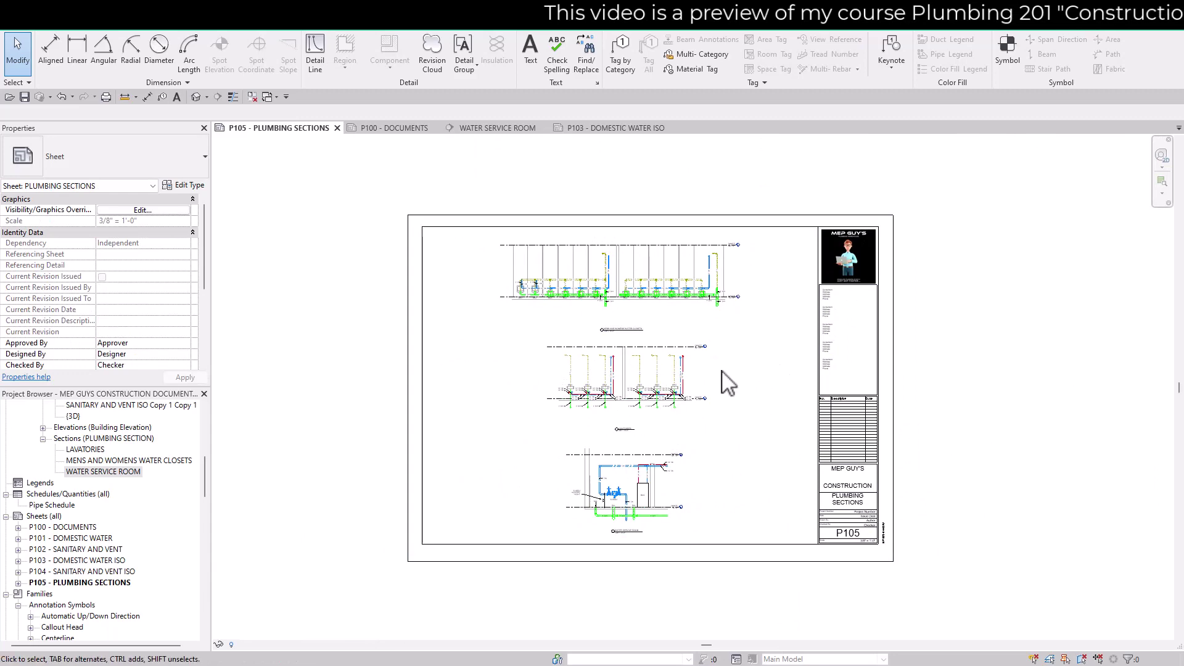
click(694, 378)
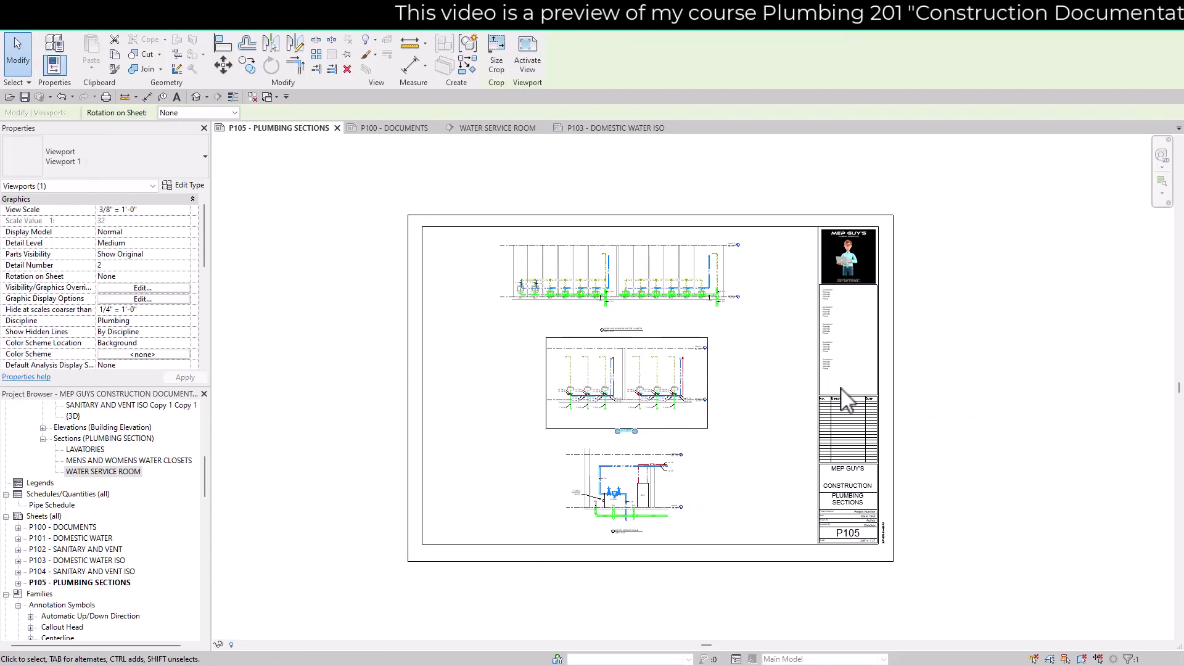
key(Escape)
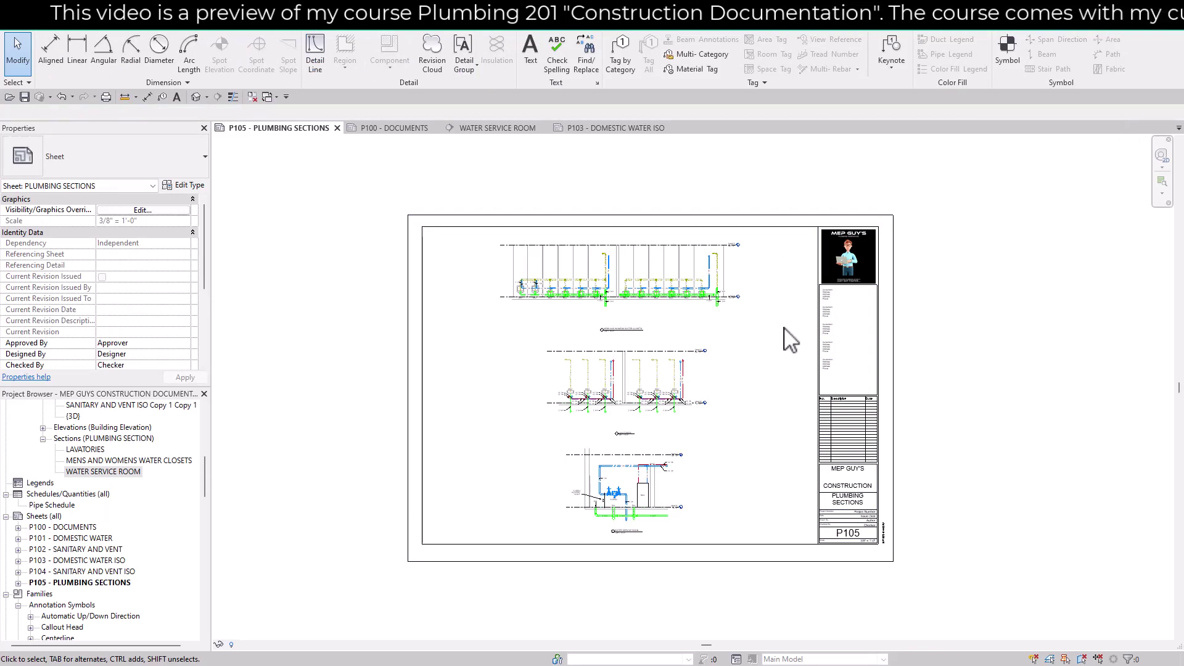
scroll(613, 311, up, 5)
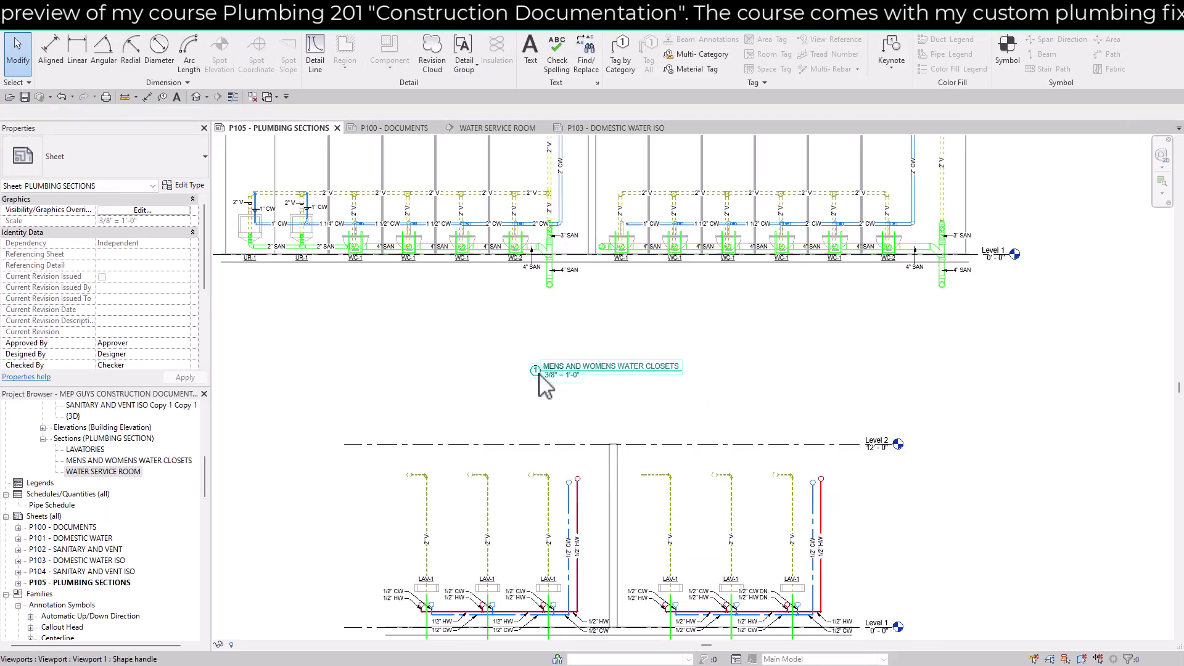
scroll(608, 345, down, 5)
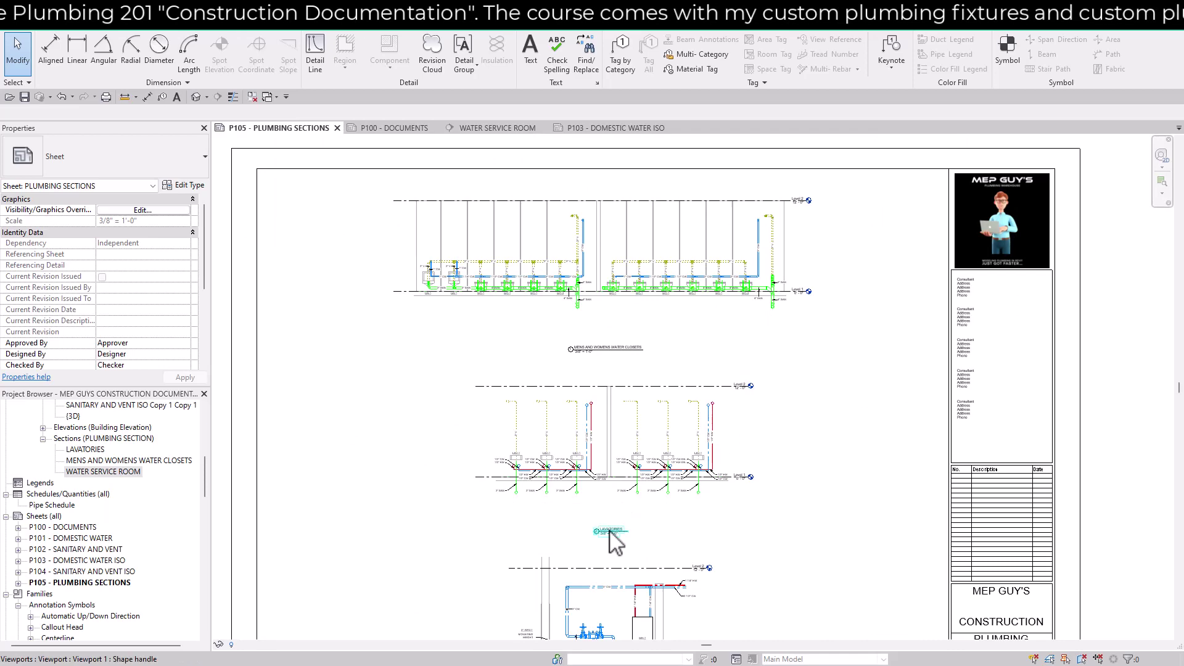
scroll(610, 475, up, 2)
scroll(609, 472, down, 2)
scroll(607, 626, up, 4)
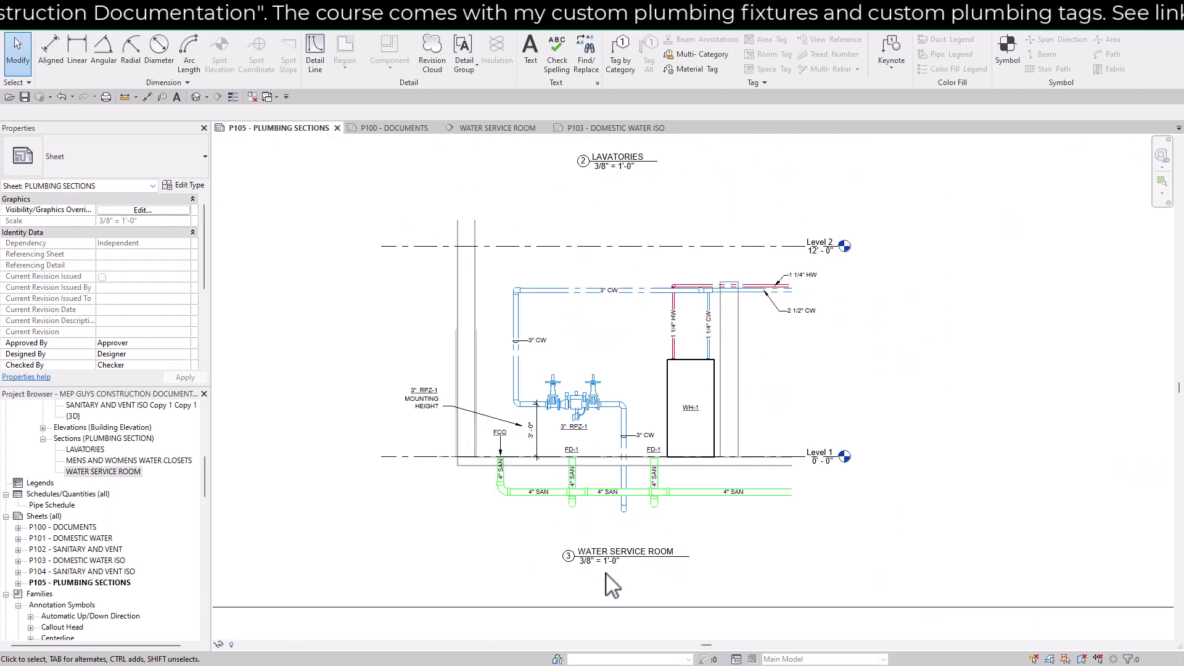
scroll(717, 587, down, 1)
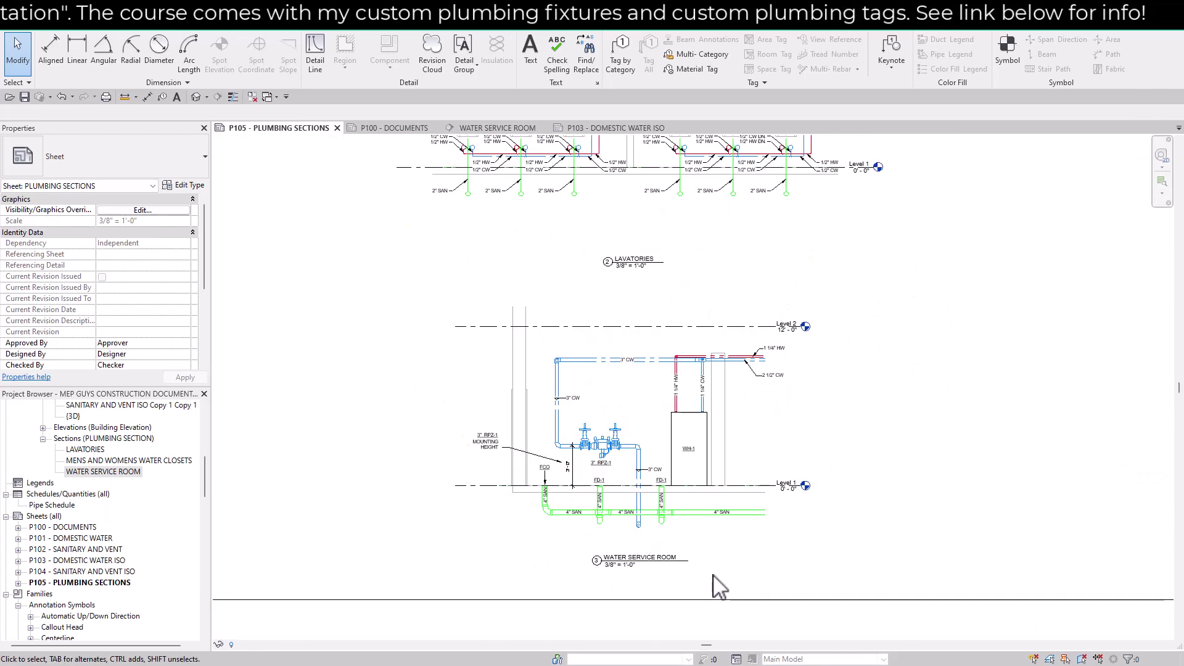
scroll(669, 583, down, 2)
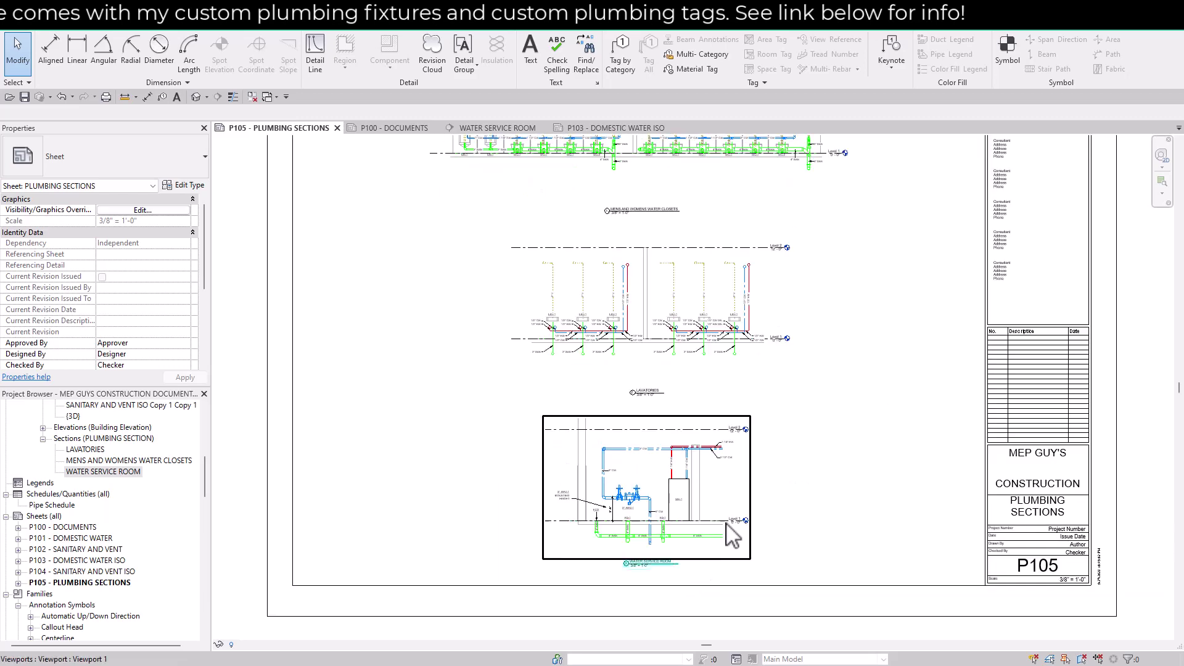
scroll(728, 527, down, 2)
middle_drag(833, 491, 827, 508)
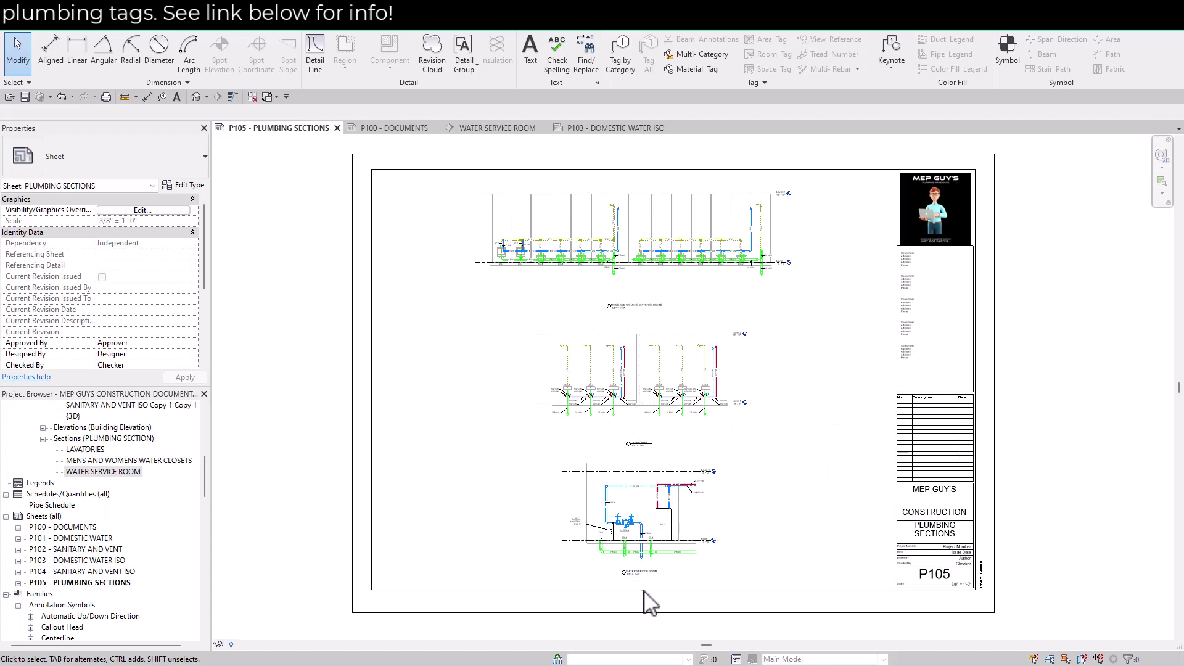
scroll(645, 603, up, 2)
scroll(645, 602, down, 2)
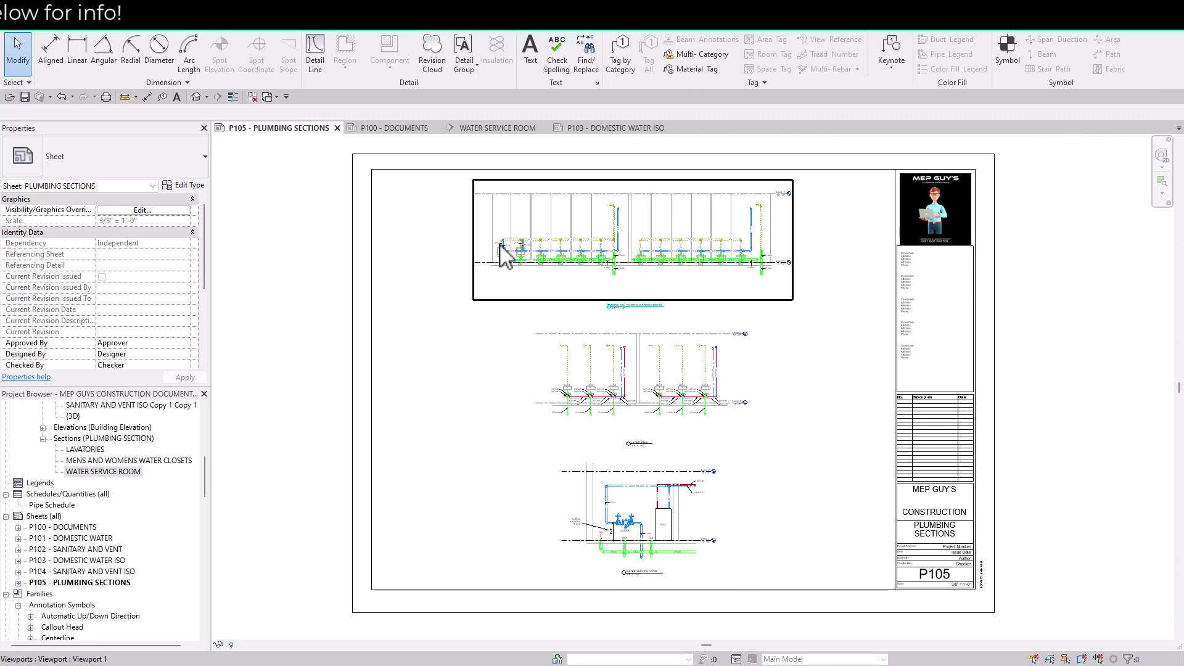
scroll(635, 243, up, 3)
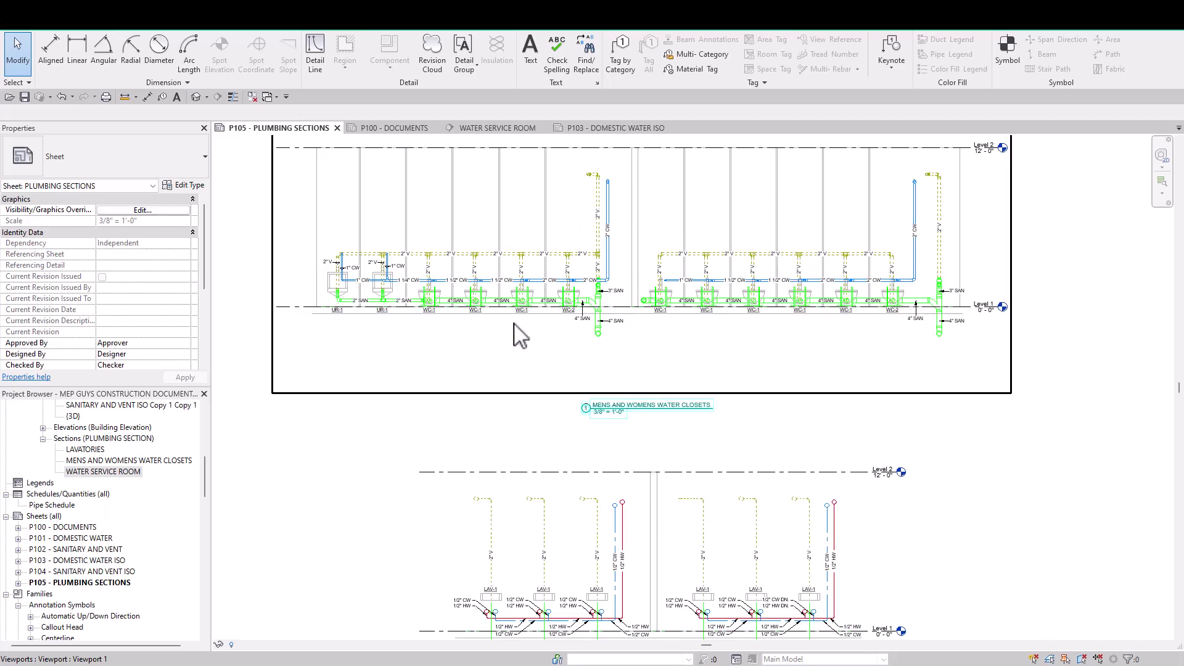
scroll(421, 303, up, 2)
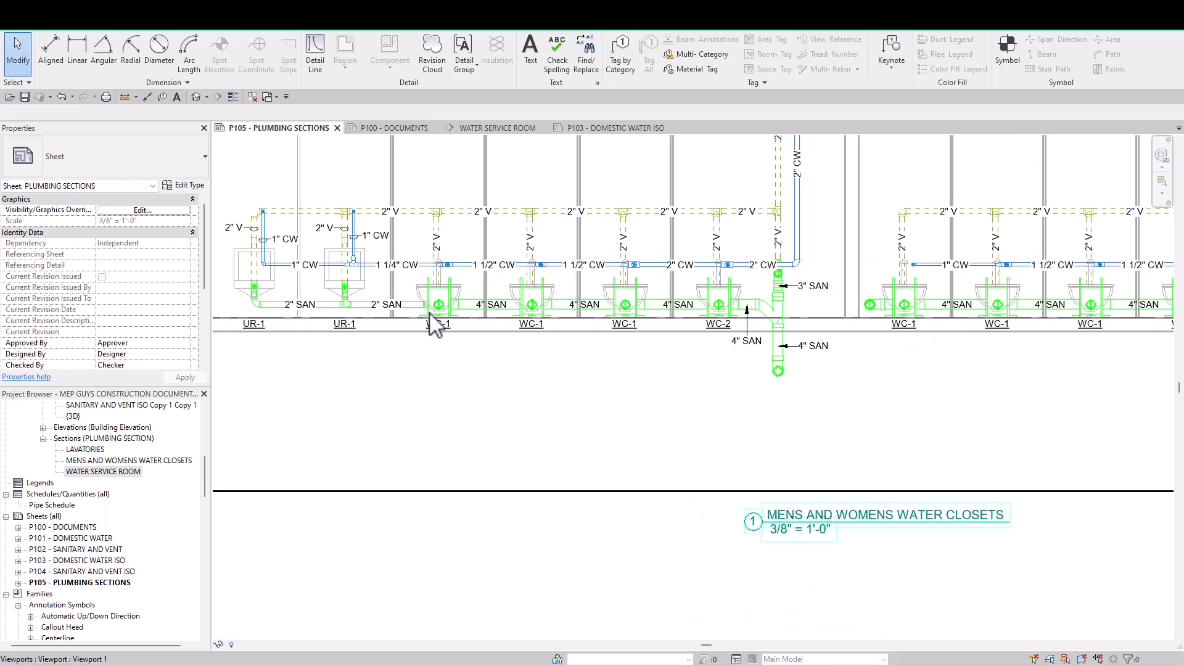
scroll(511, 339, down, 2)
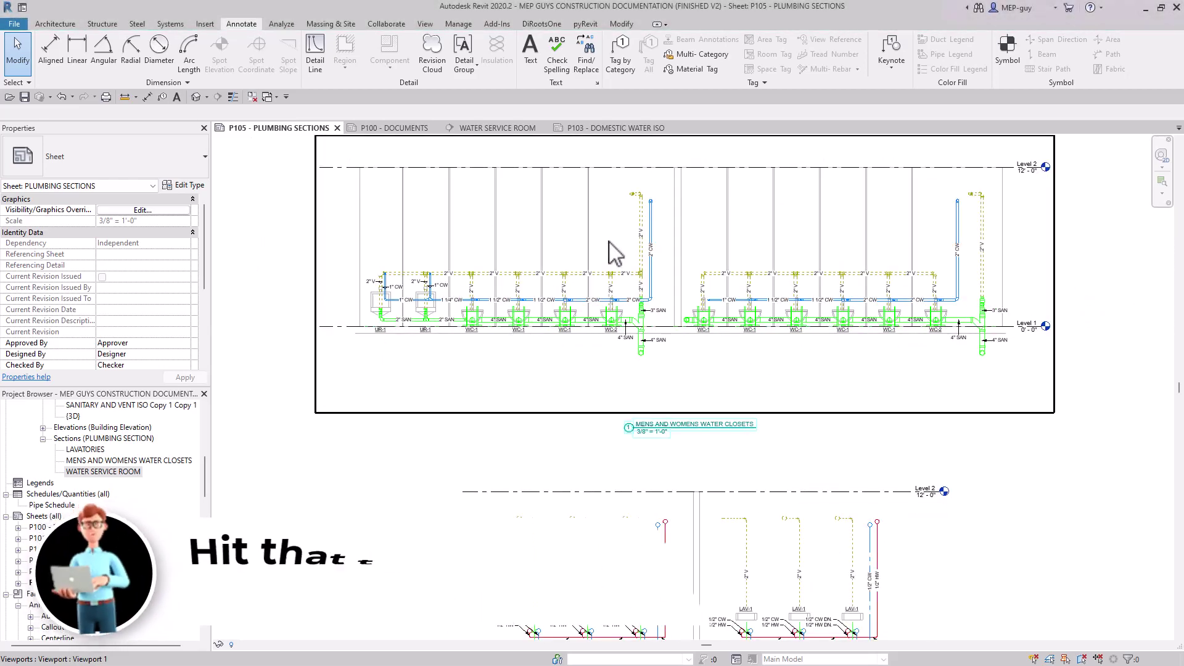
scroll(623, 489, down, 3)
scroll(680, 548, down, 2)
scroll(680, 548, up, 2)
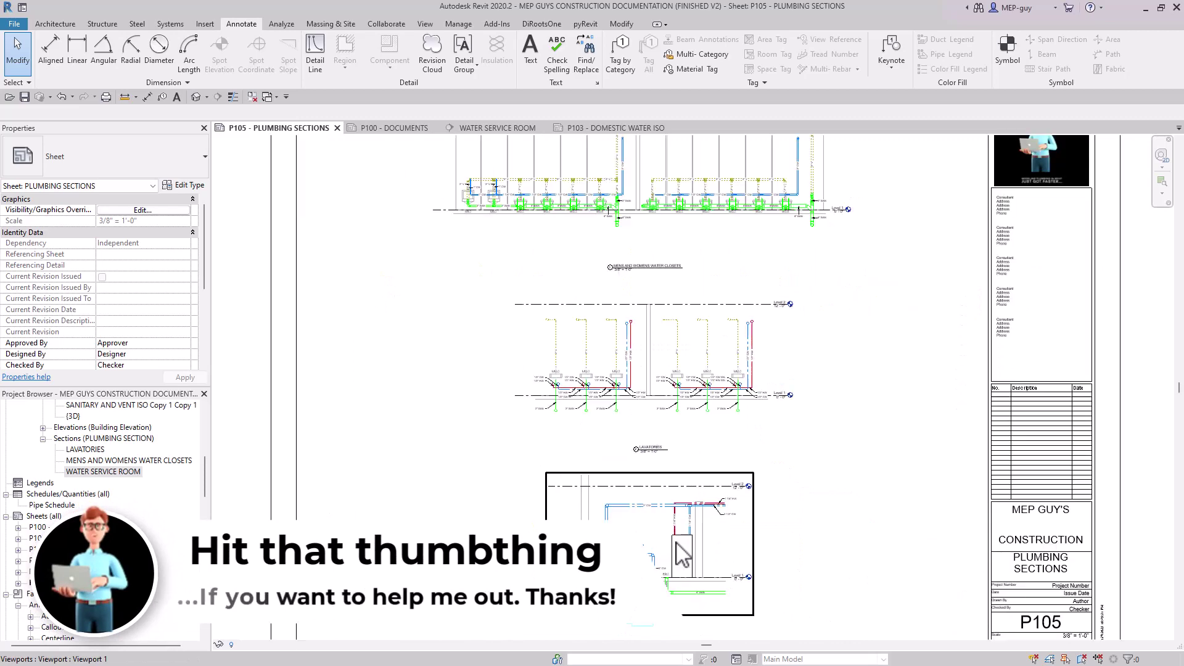
Inspect the restroom plan viewport's section markers on sheet P100 - DOCUMENTS, then move to the P103 view.
click(386, 129)
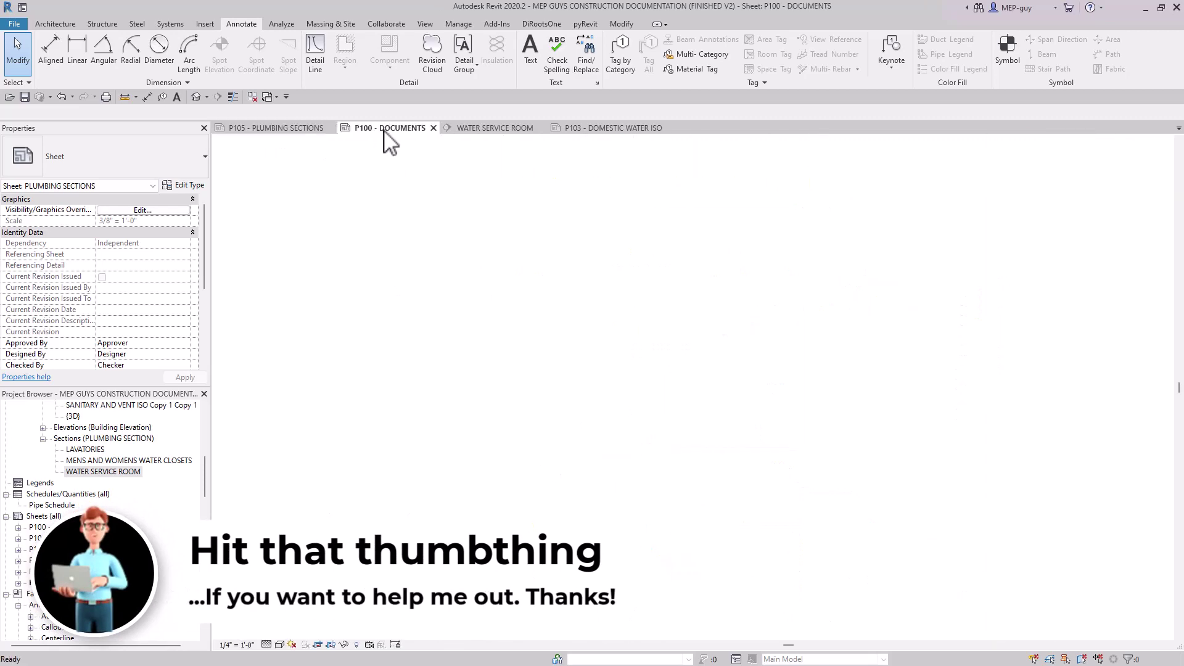
scroll(687, 238, up, 4)
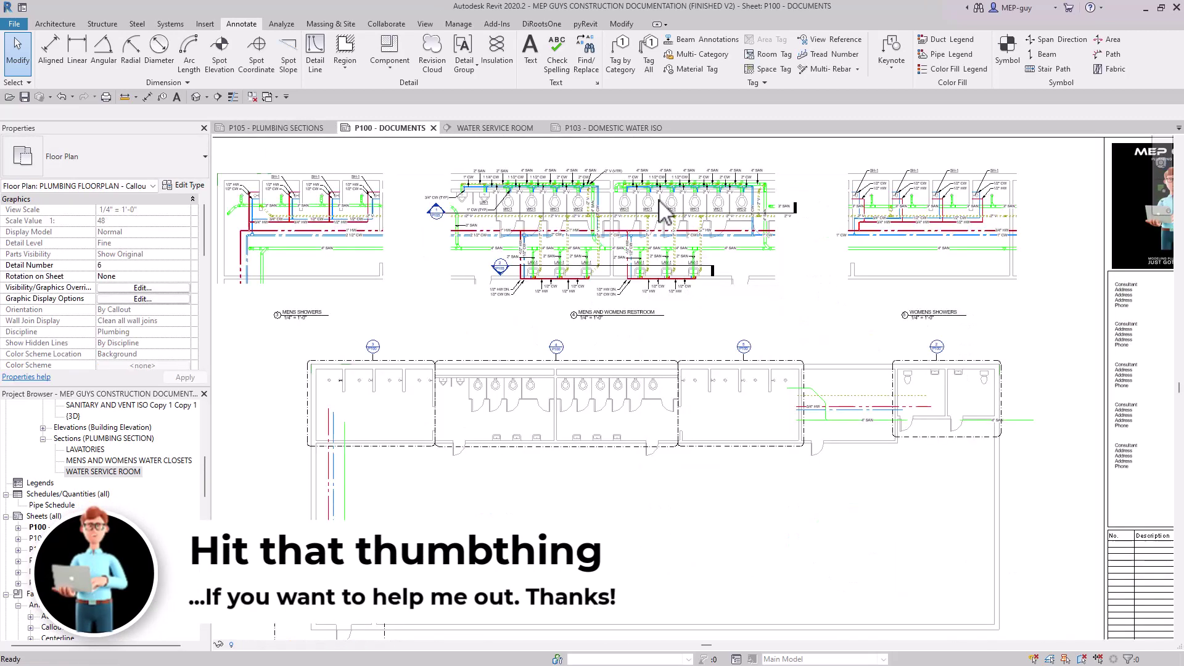
scroll(400, 229, up, 2)
double_click(395, 233)
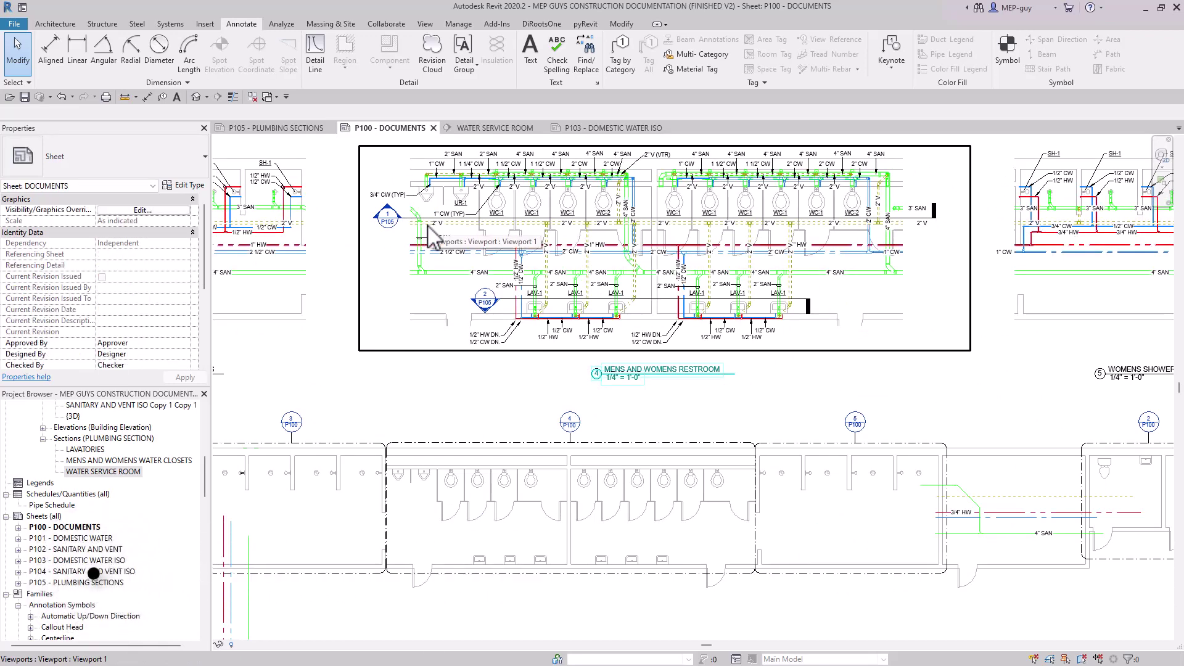
scroll(697, 253, down, 4)
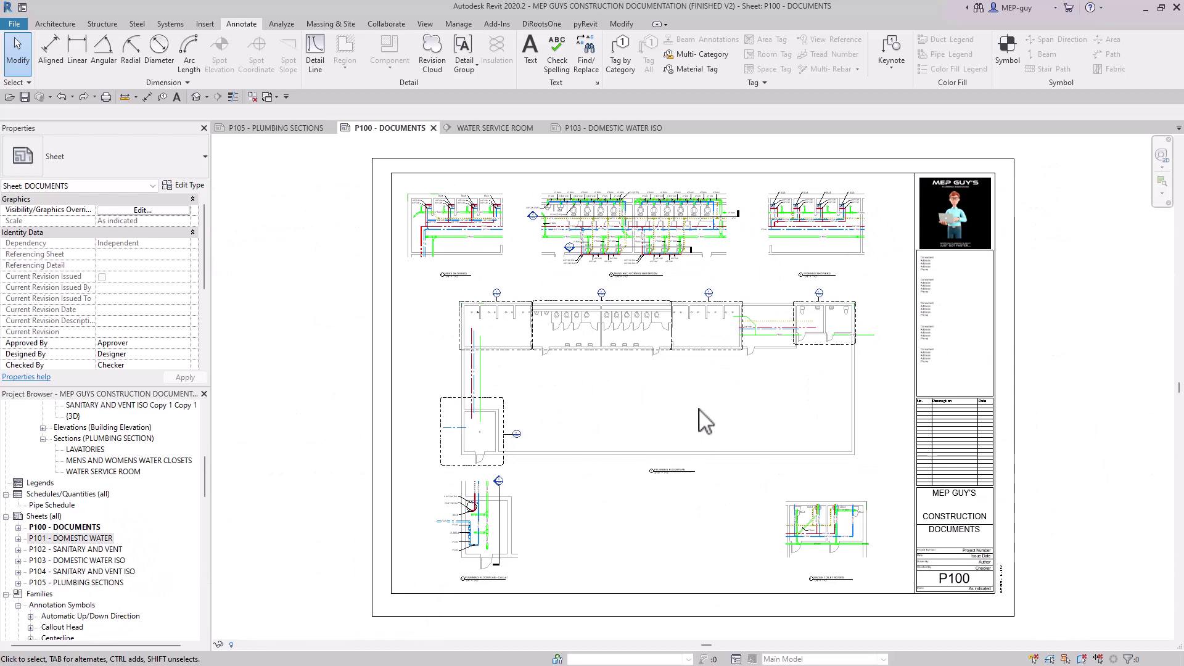
scroll(546, 219, up, 5)
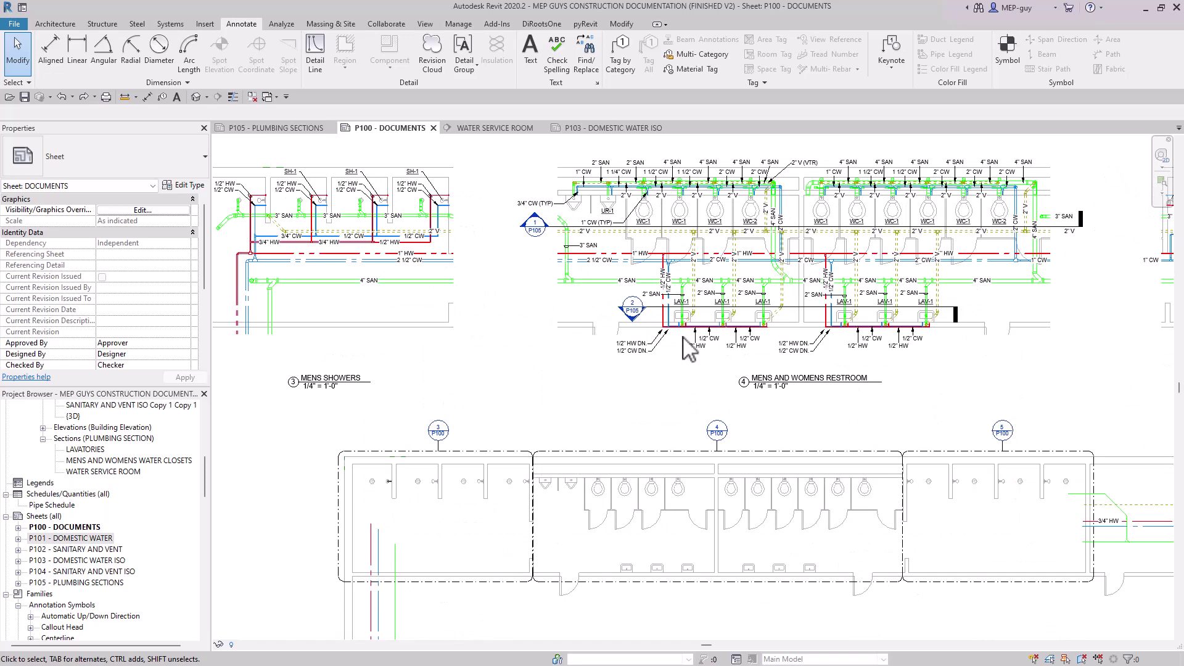
scroll(507, 340, down, 5)
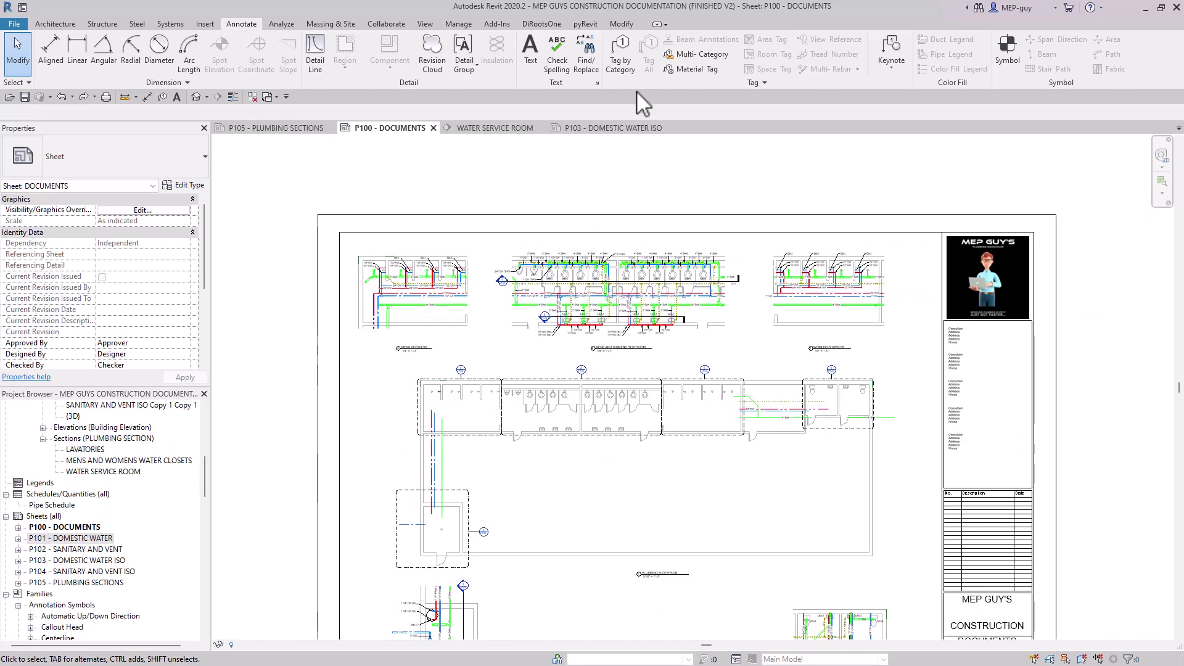
click(611, 128)
Open sheet P101 - DOMESTIC WATER and activate its restroom plan viewport.
click(494, 130)
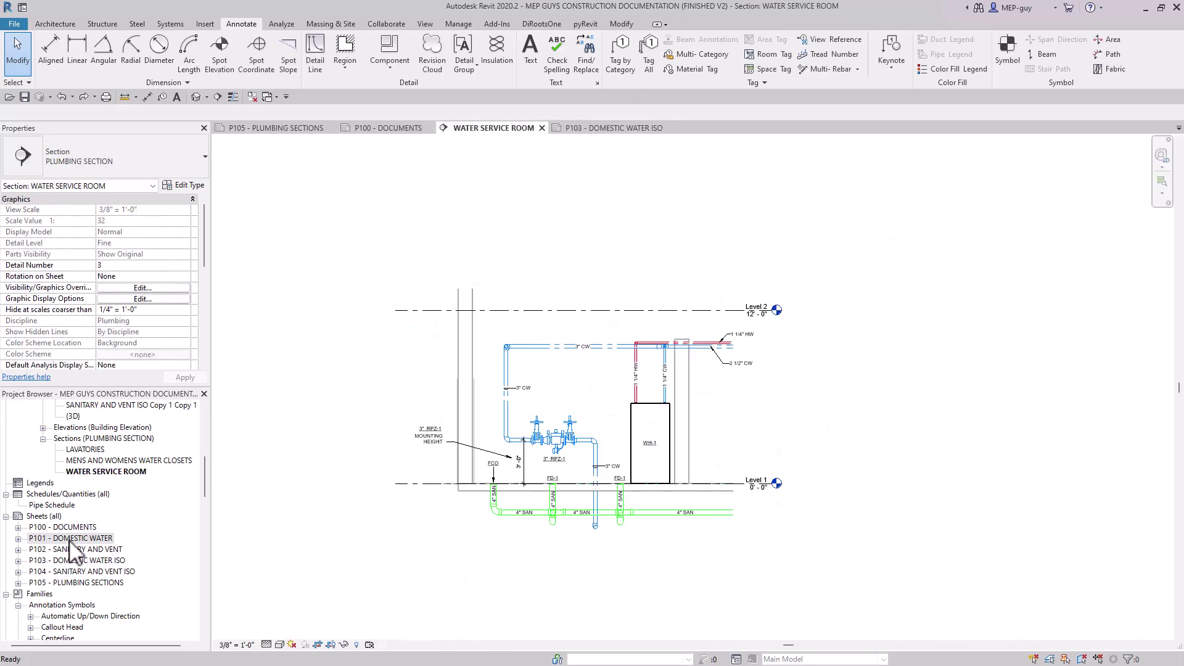
double_click(73, 538)
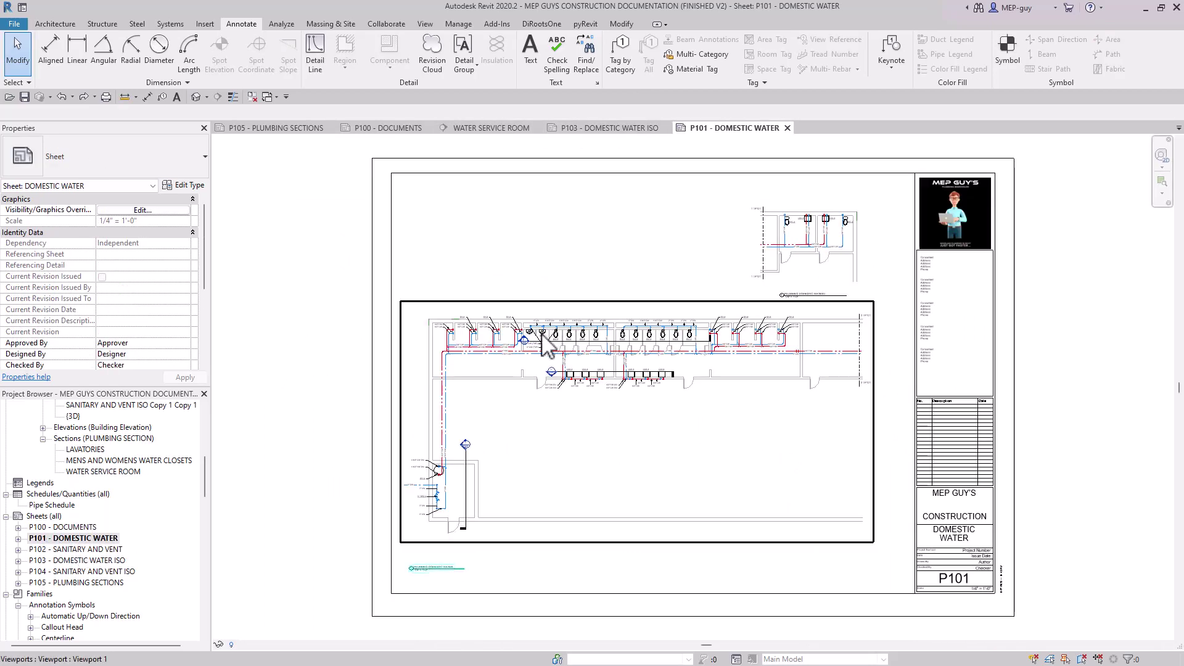
scroll(524, 357, up, 5)
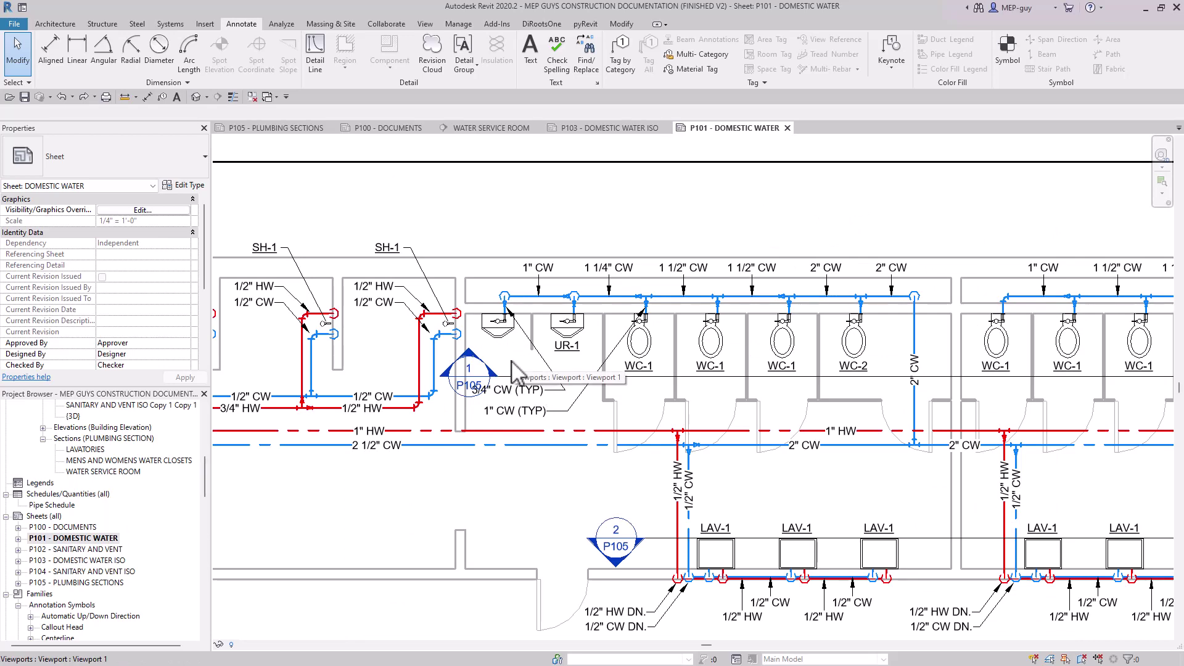
double_click(521, 370)
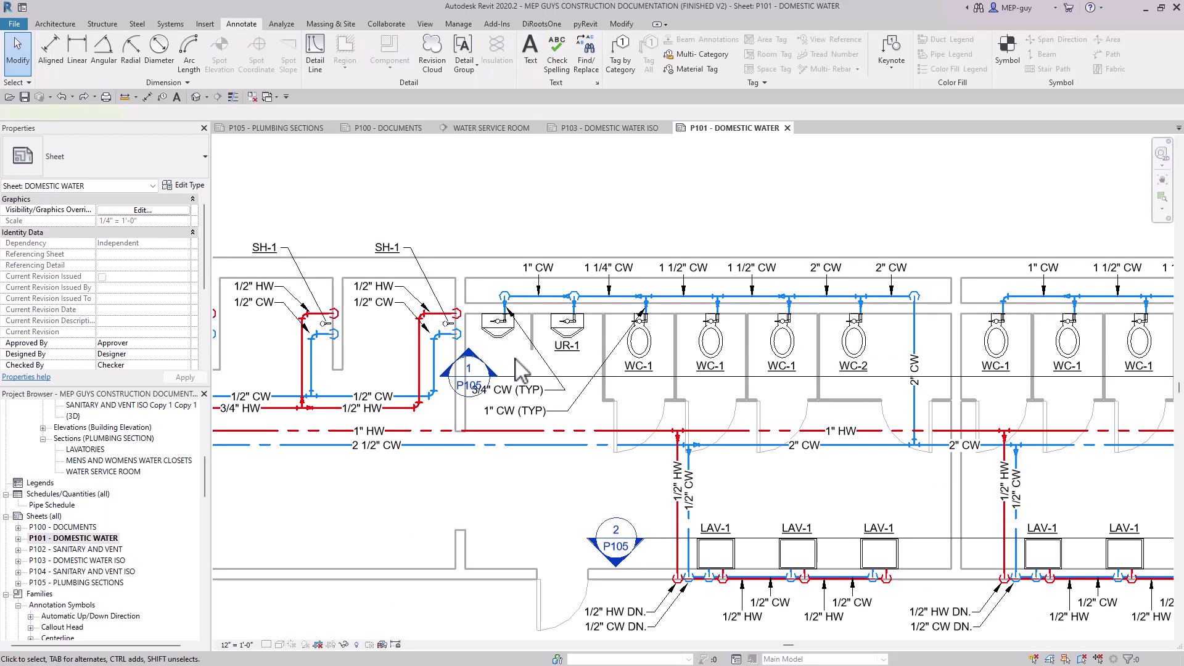
Split the 1/P105 section line and offset its head segment left of the urinals.
click(518, 373)
scroll(504, 364, up, 4)
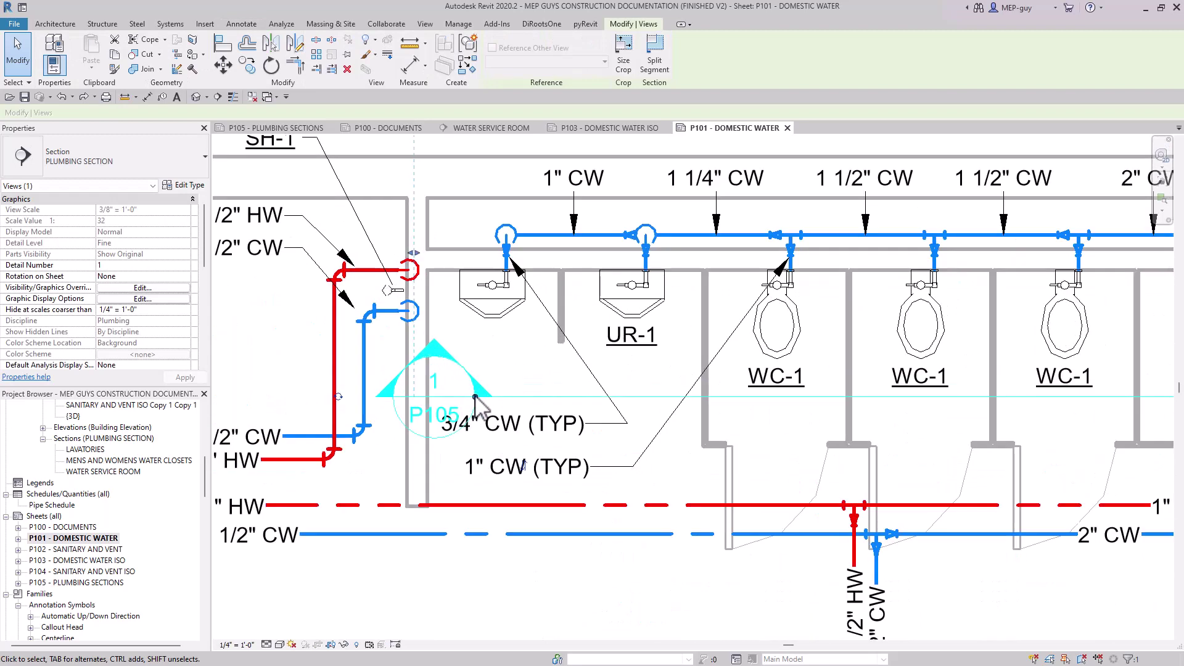
drag(474, 399, 616, 396)
scroll(454, 414, down, 2)
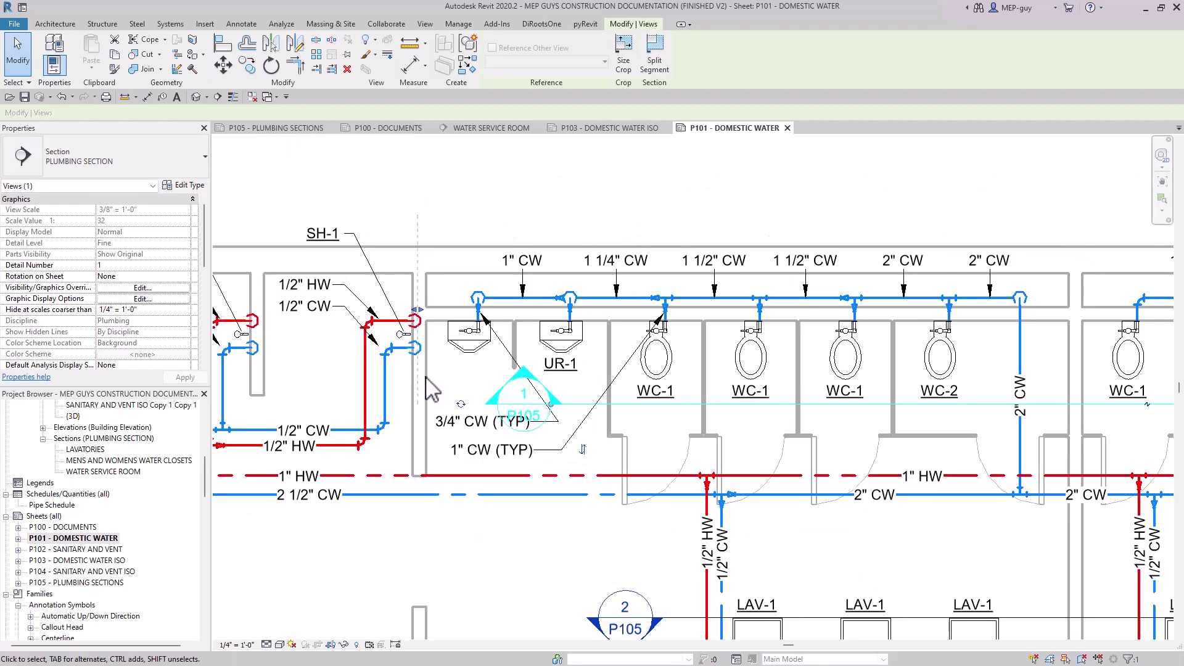
click(549, 404)
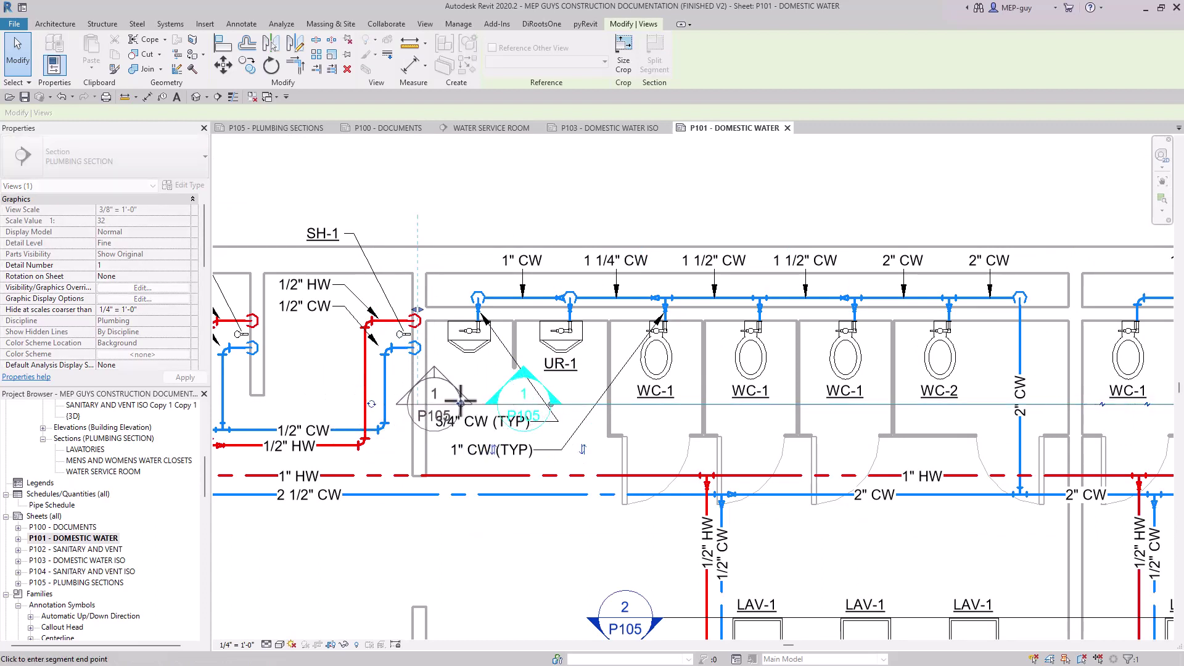
click(460, 404)
Move the 3/4" CW (TYP) pipe tag right, clear of the section head.
scroll(469, 435, up, 3)
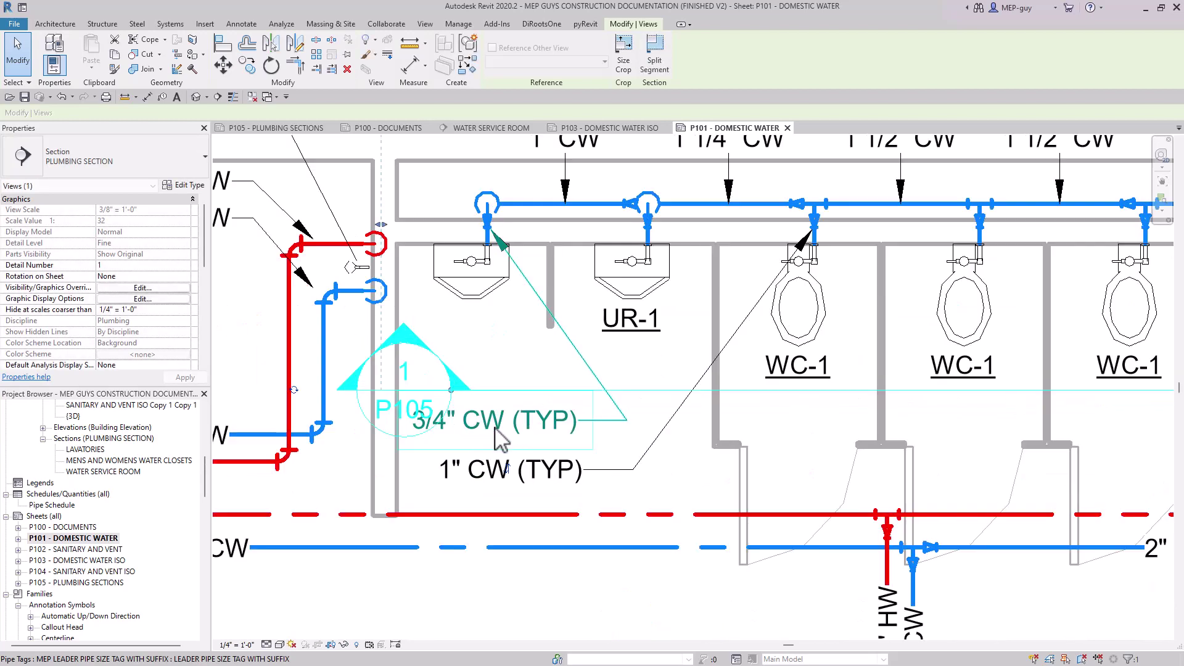
key(Escape)
click(521, 426)
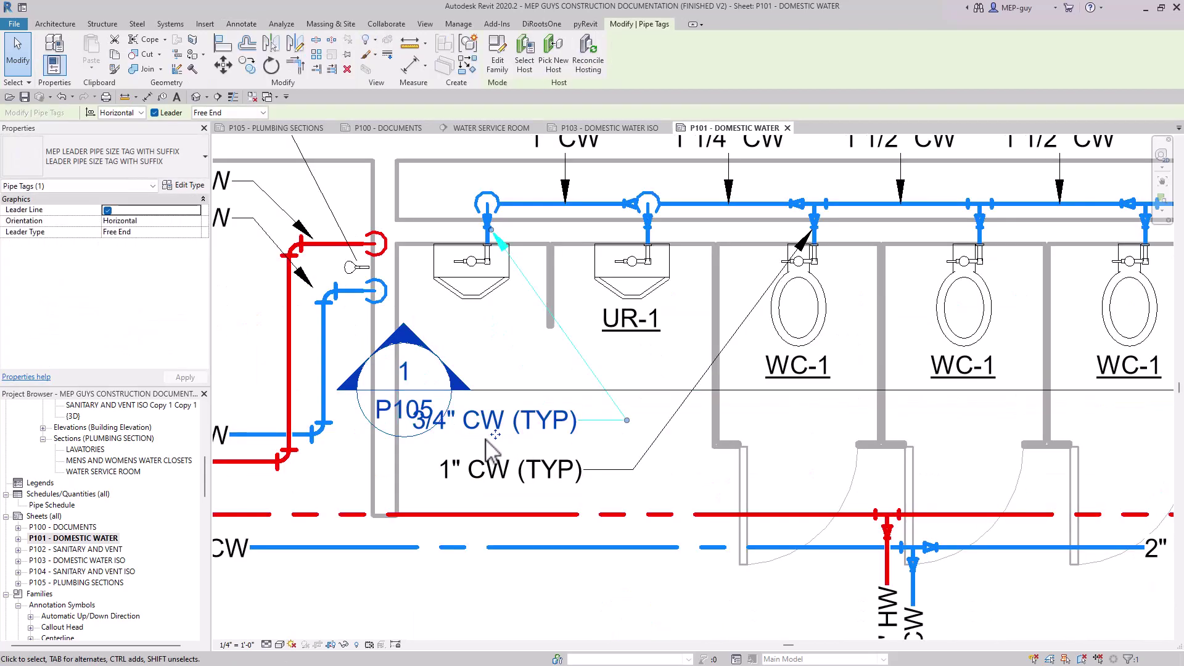
mouse_move(596, 422)
mouse_down()
mouse_move(512, 442)
mouse_move(546, 436)
mouse_up()
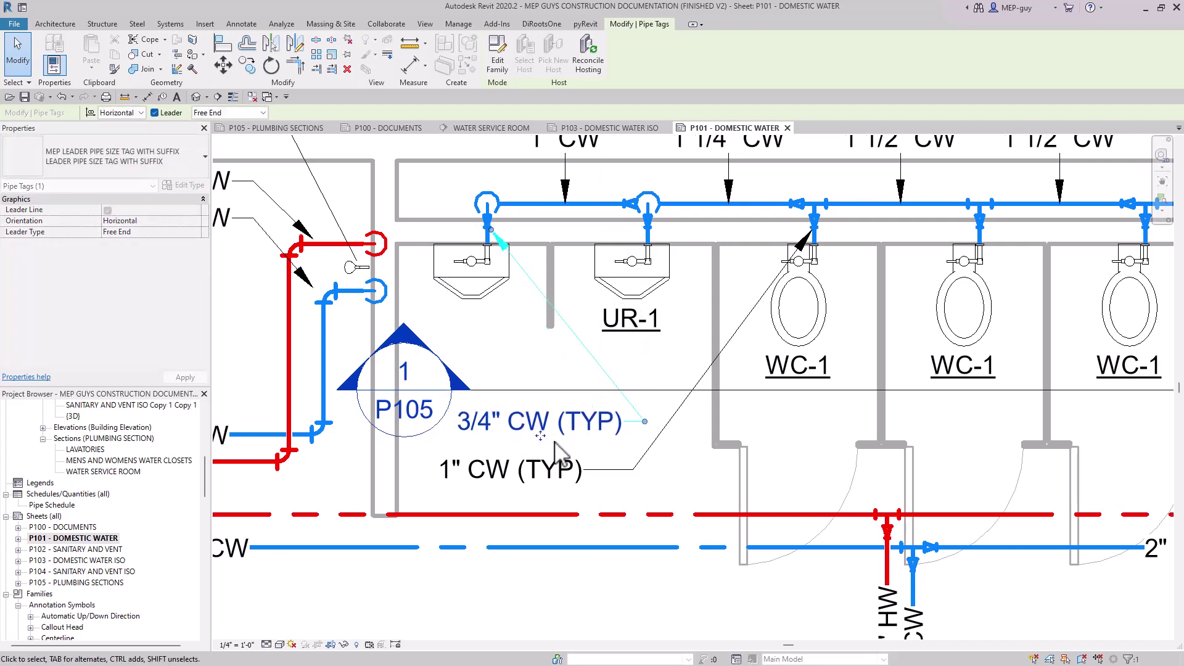
click(682, 444)
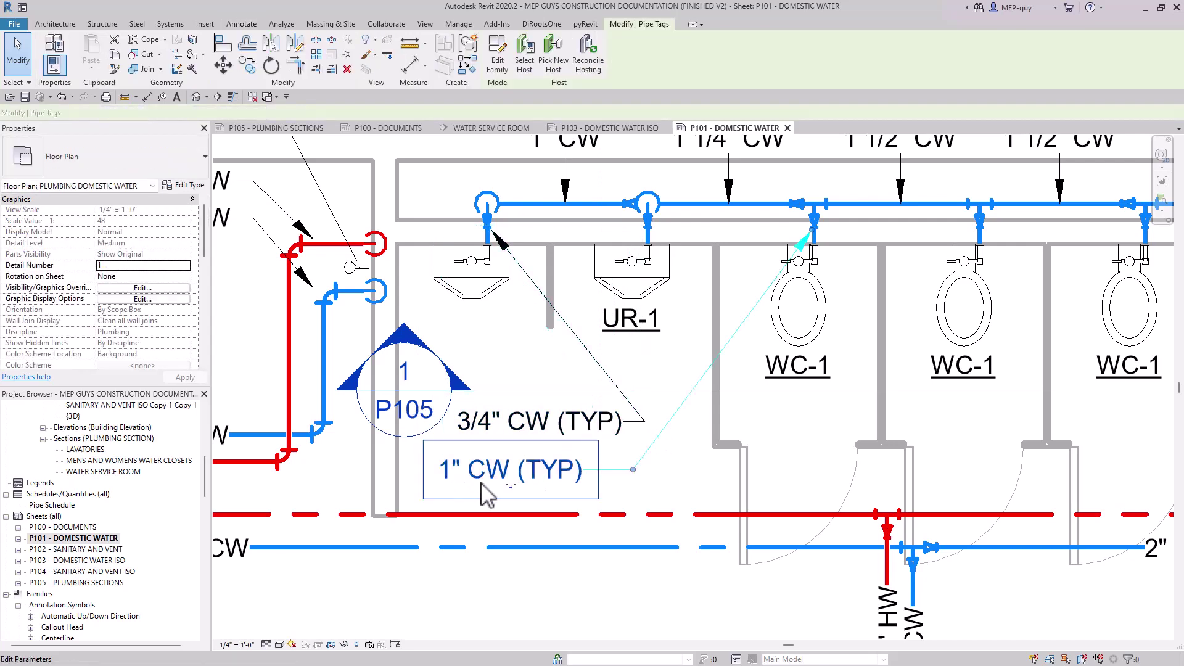
Shift the 1" CW (TYP) pipe tag right and pull its leader elbow left.
click(524, 487)
drag(525, 484, 572, 473)
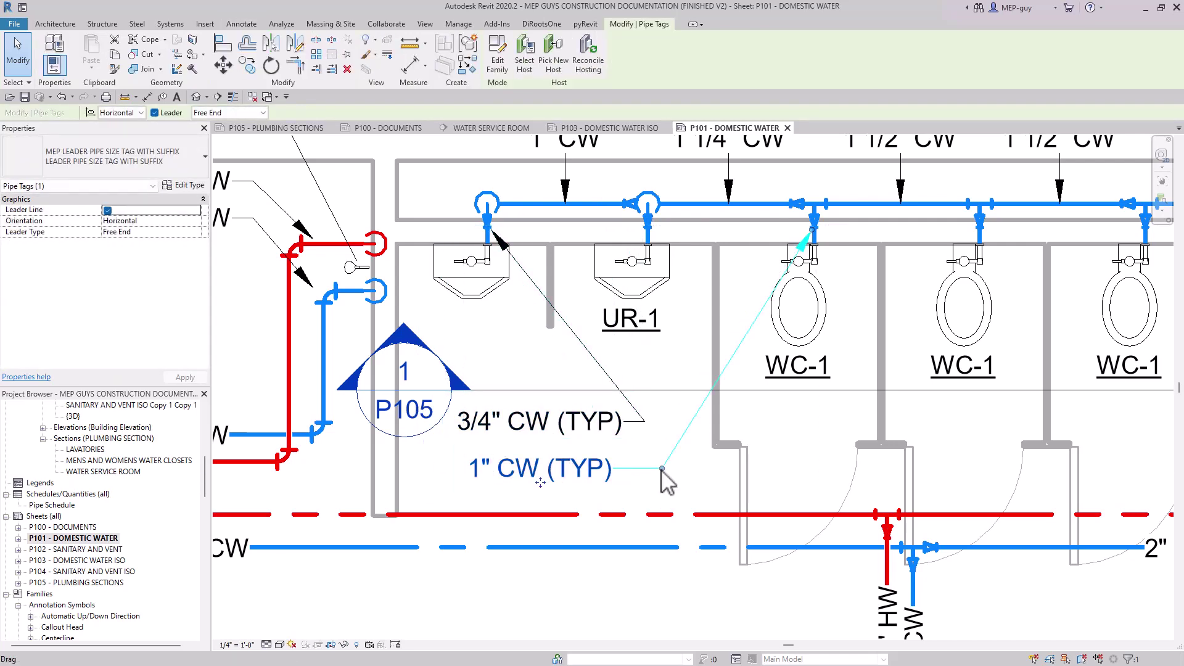
drag(662, 468, 645, 469)
click(716, 487)
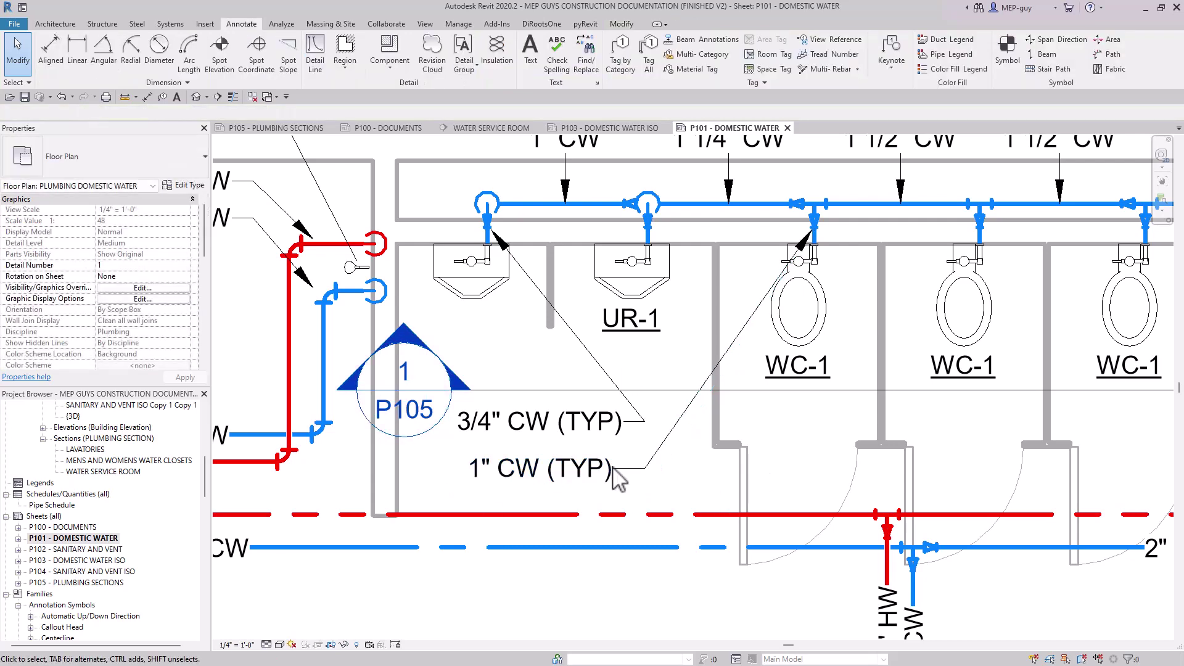
scroll(369, 453, down, 5)
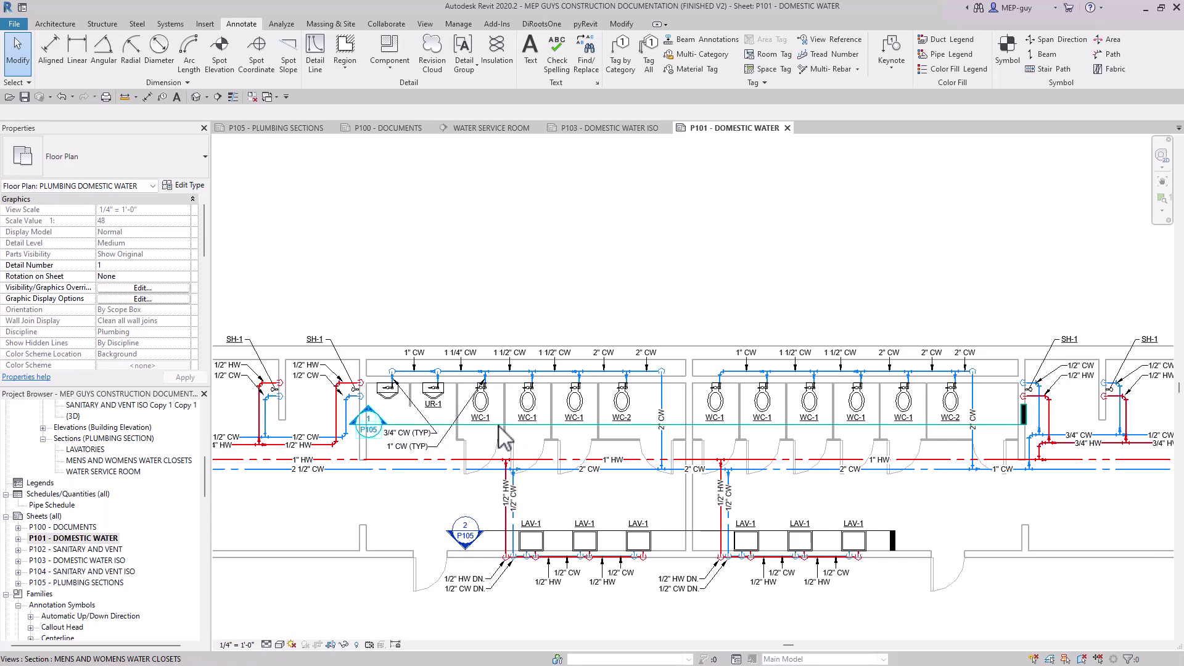
Uncheck Sections in the DOMESTIC WATER view template's annotation overrides and confirm both dialogs.
middle_drag(469, 466, 501, 434)
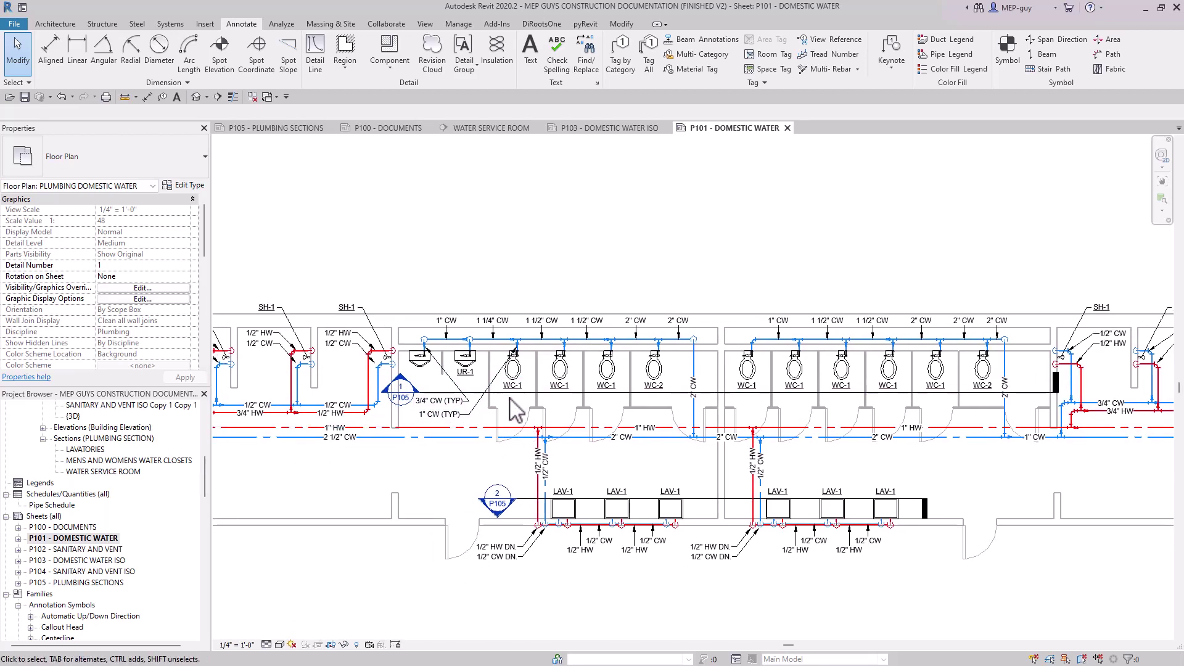
scroll(166, 284, down, 5)
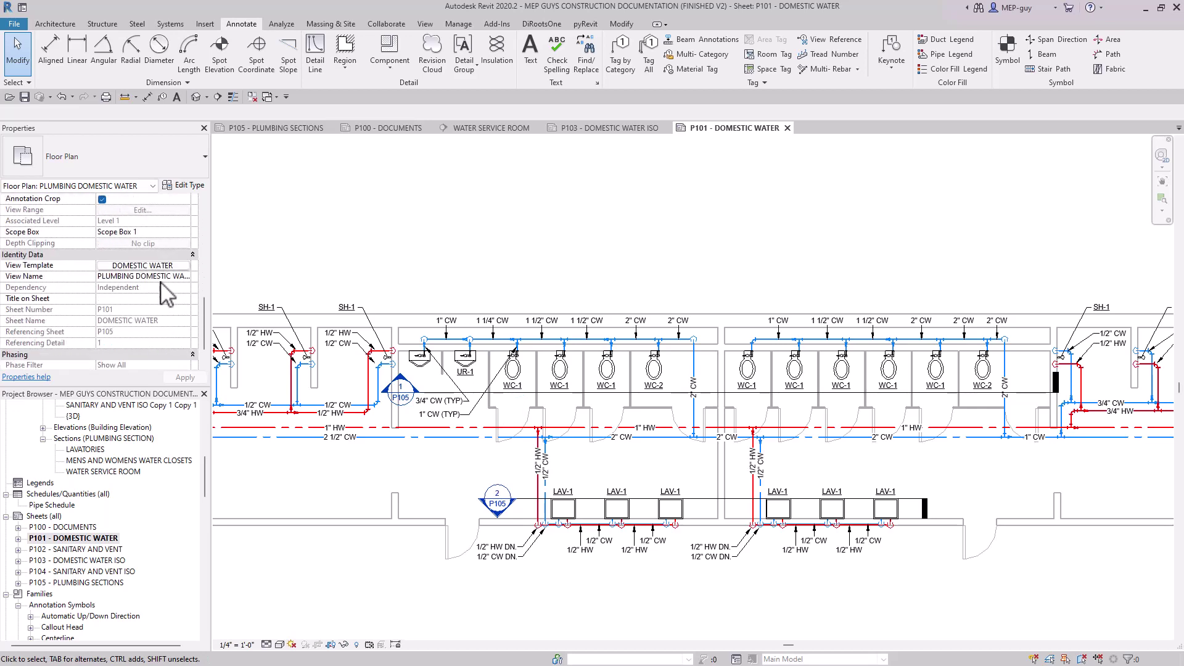
click(149, 267)
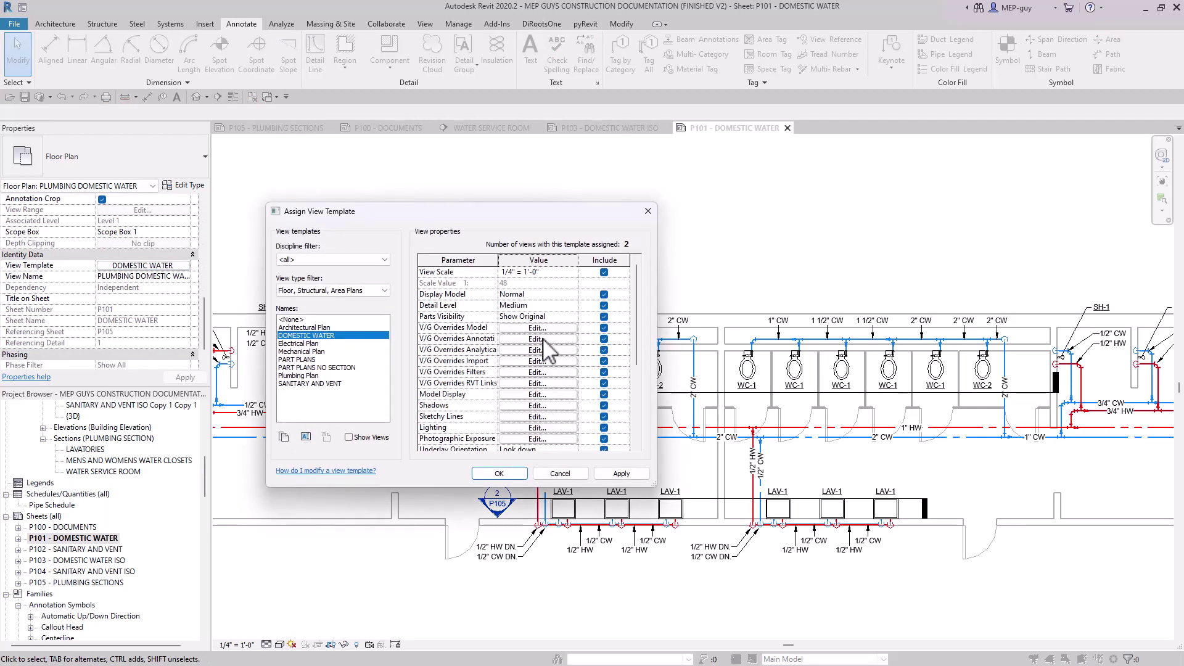
click(544, 339)
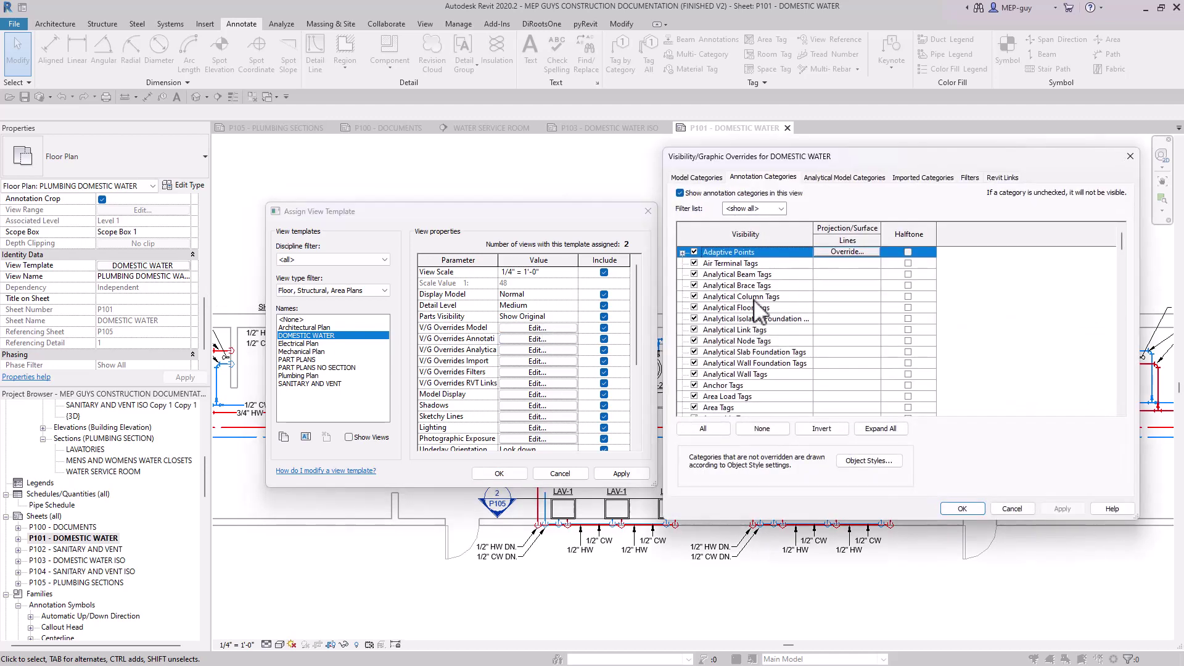
click(755, 298)
key(s)
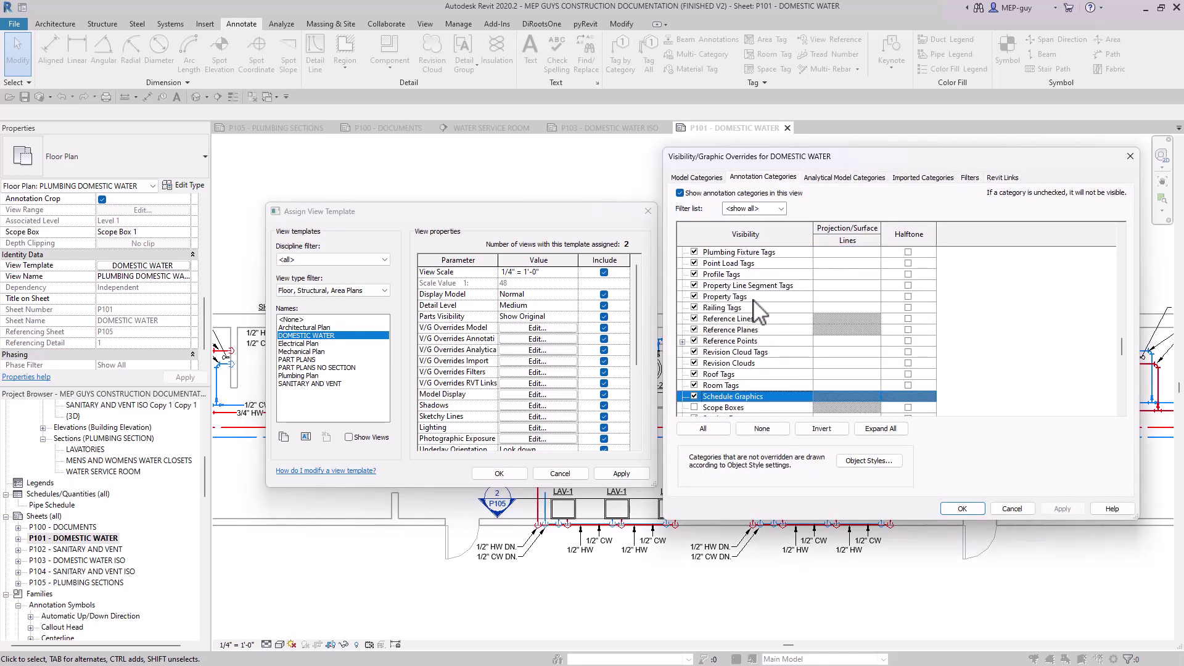
click(694, 374)
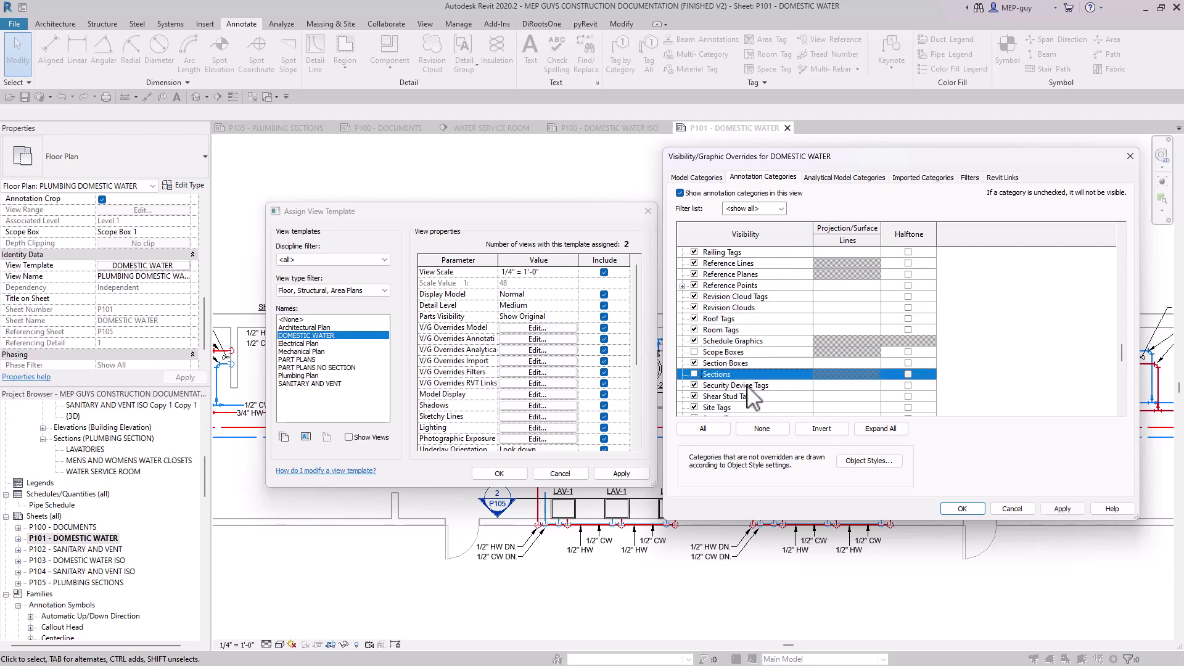
click(973, 509)
click(512, 473)
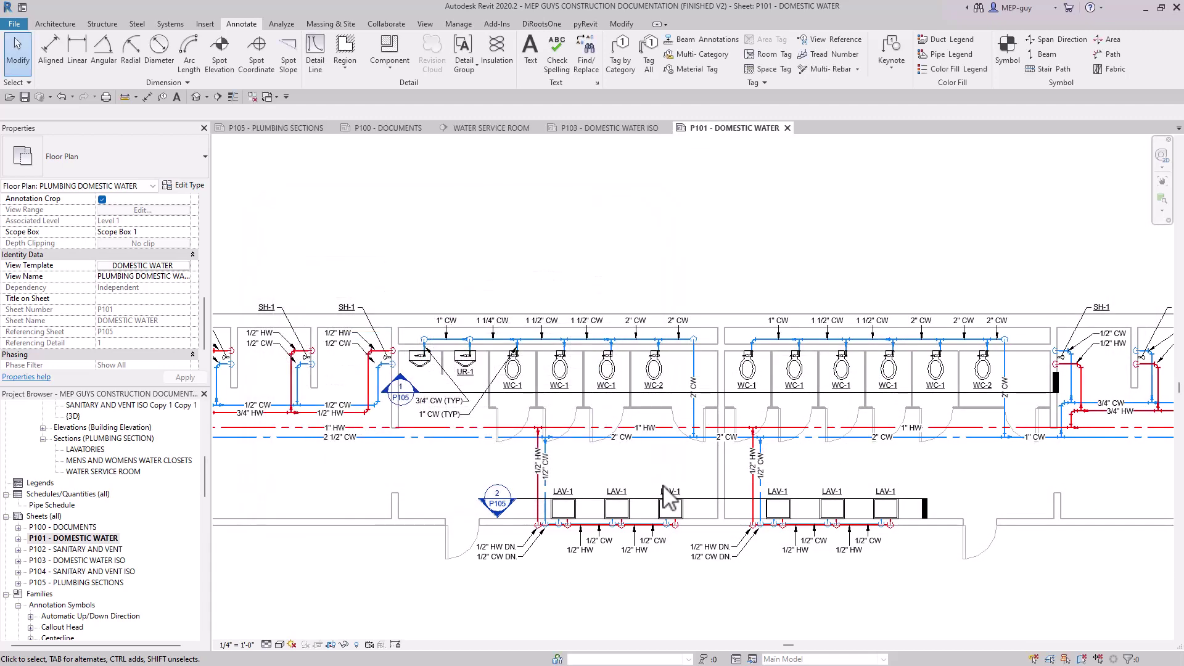
Open sheet P102 - SANITARY AND VENT and check the section line in its plan.
scroll(647, 407, down, 6)
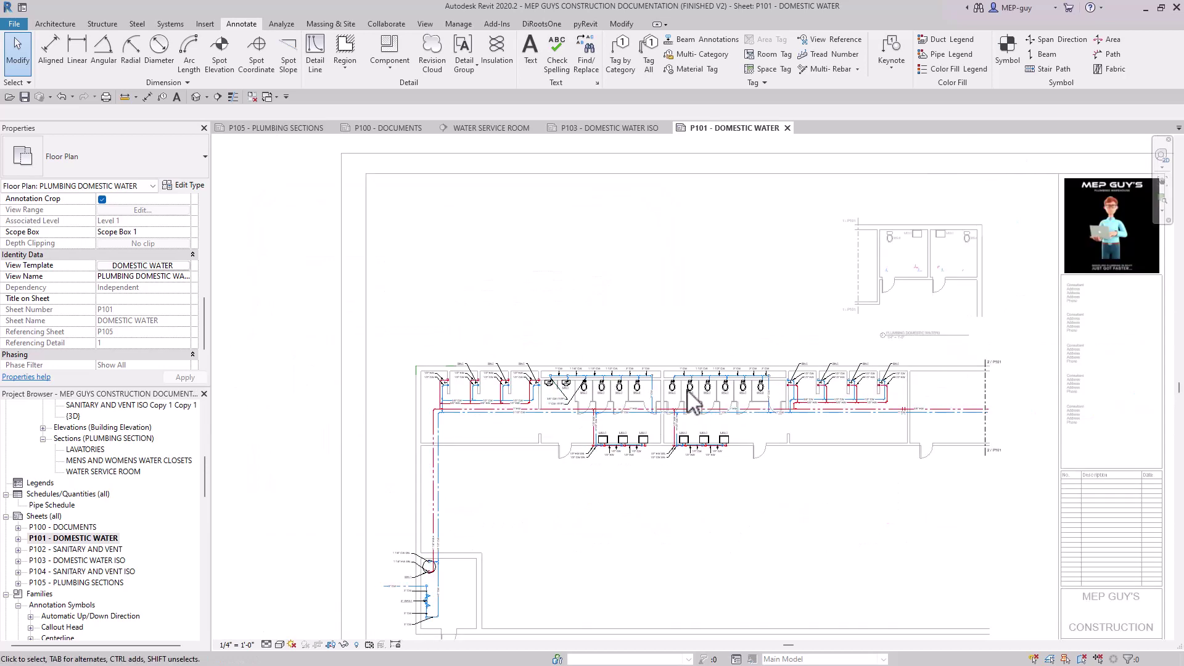
middle_drag(696, 401, 663, 379)
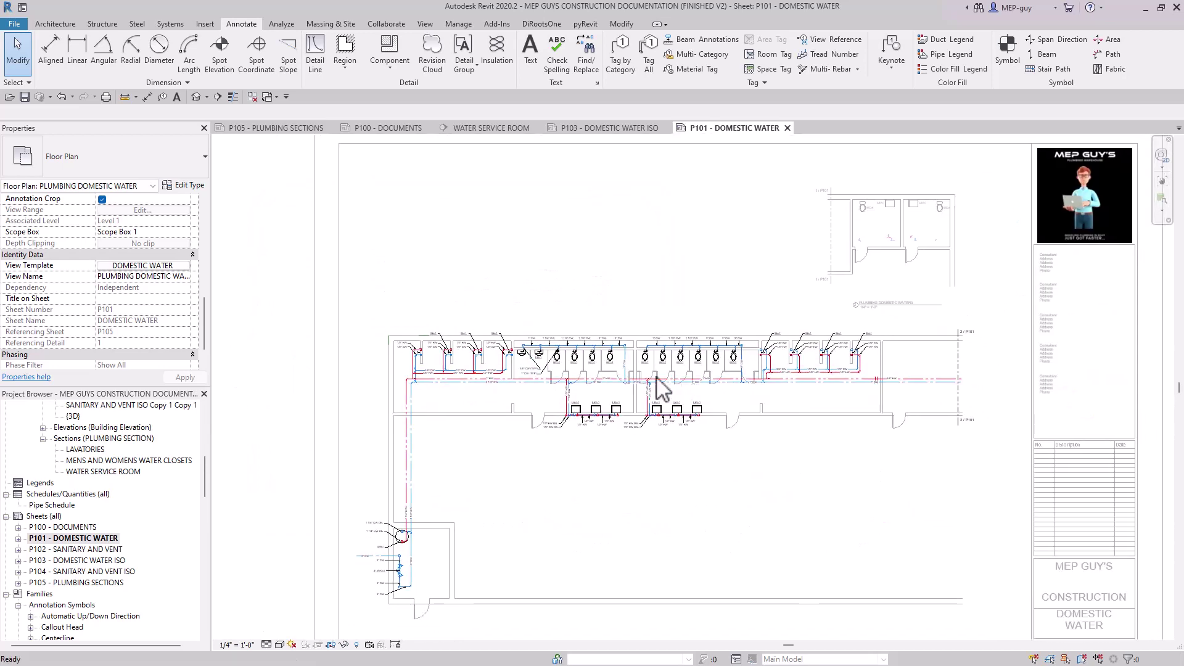
double_click(74, 549)
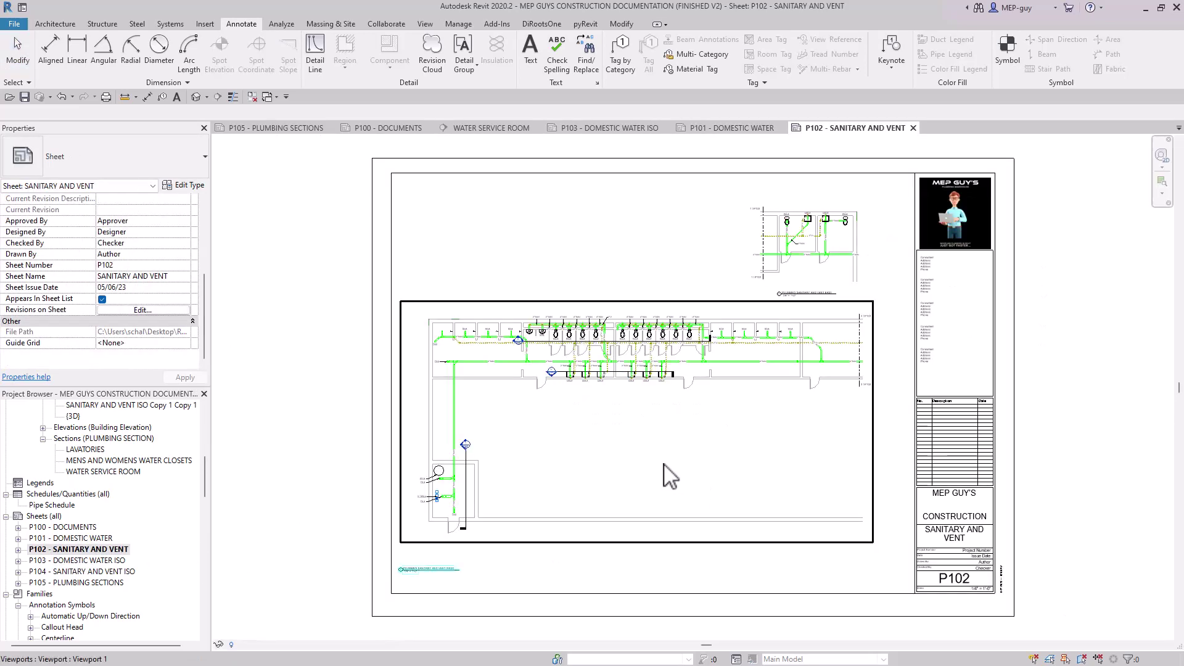
scroll(648, 397, up, 5)
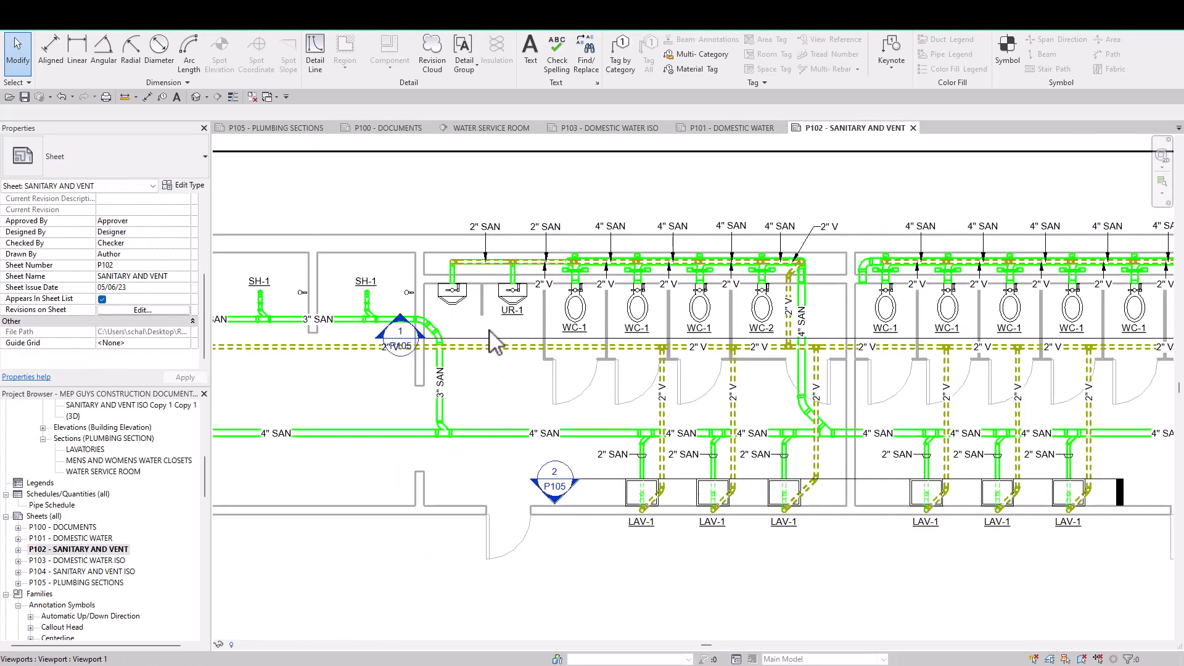
click(505, 340)
click(505, 339)
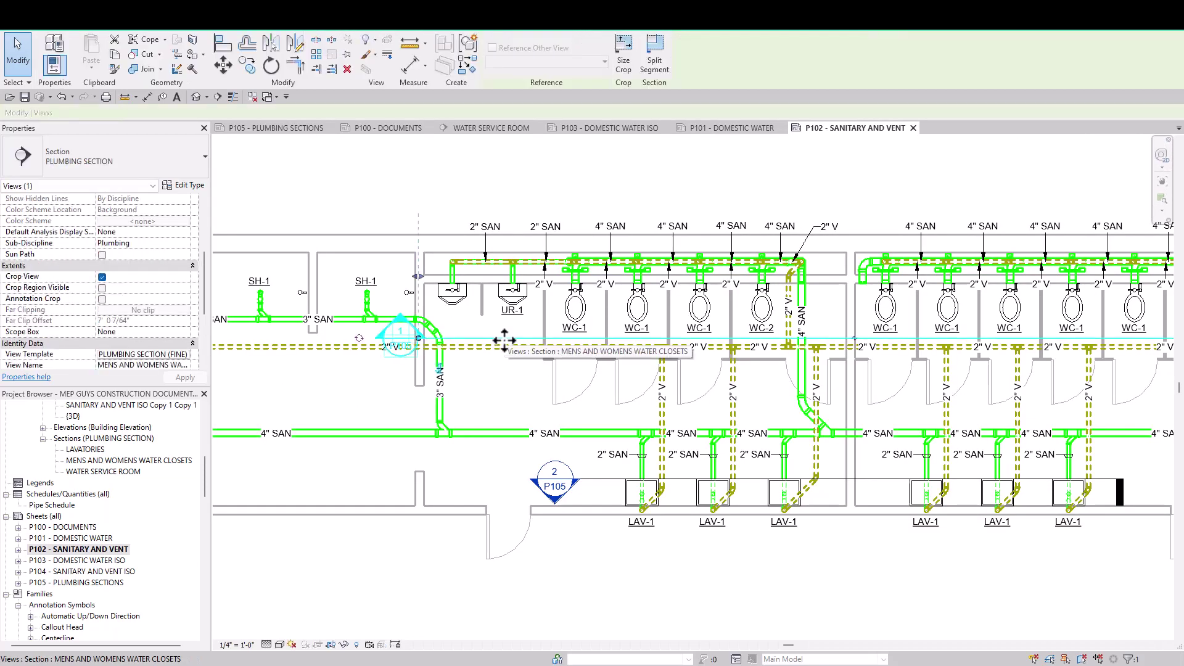
key(Escape)
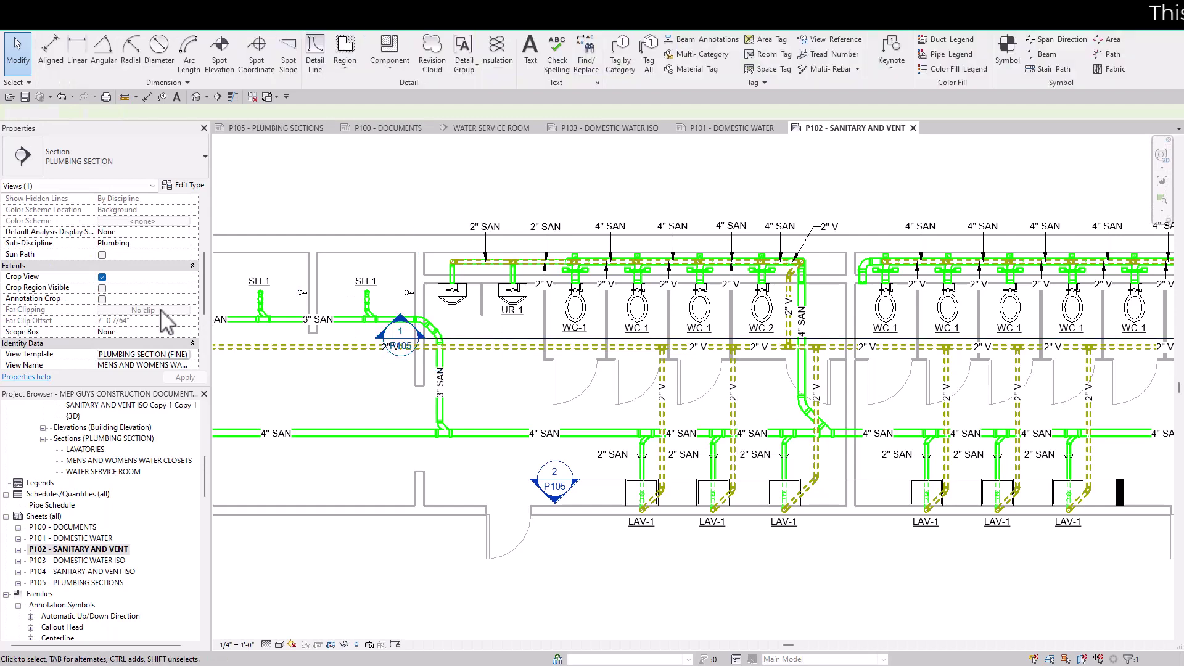
Uncheck Sections in the SANITARY AND VENT view template's annotation overrides and confirm both dialogs.
scroll(75, 274, down, 4)
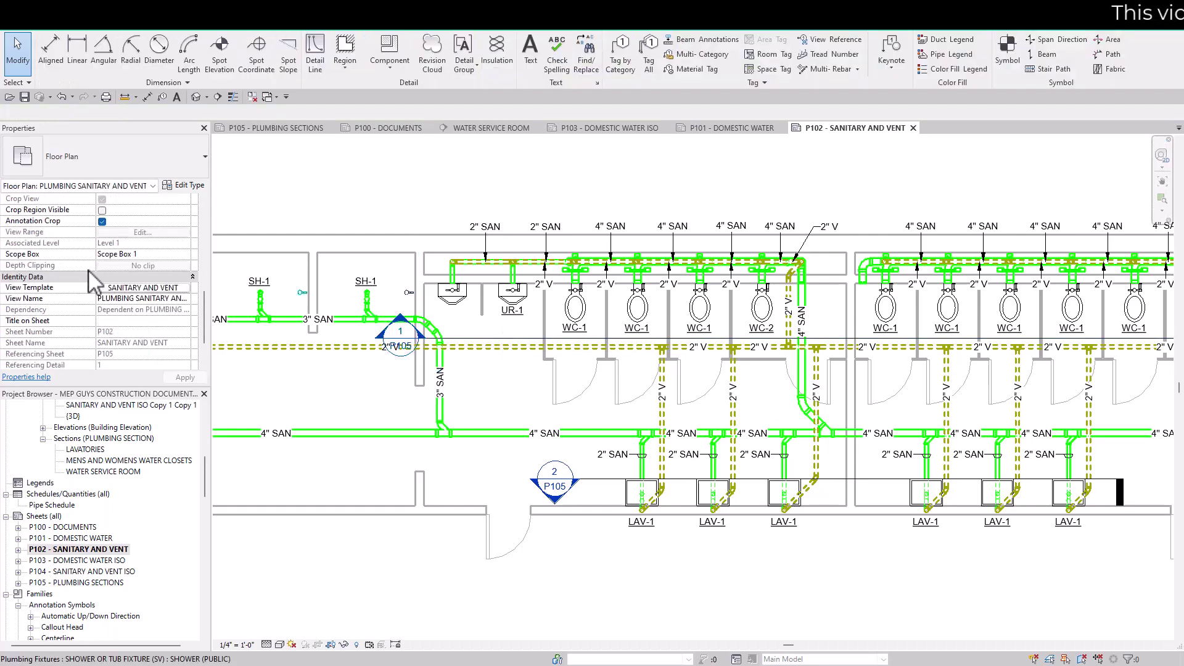
click(150, 287)
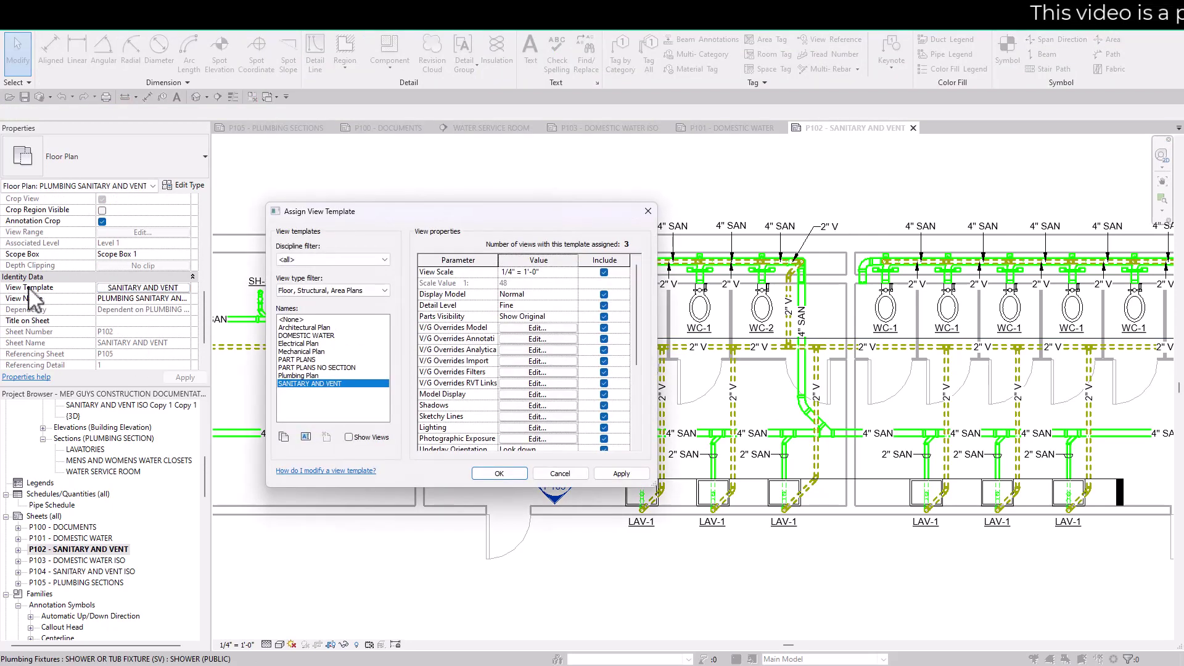
click(538, 339)
click(751, 297)
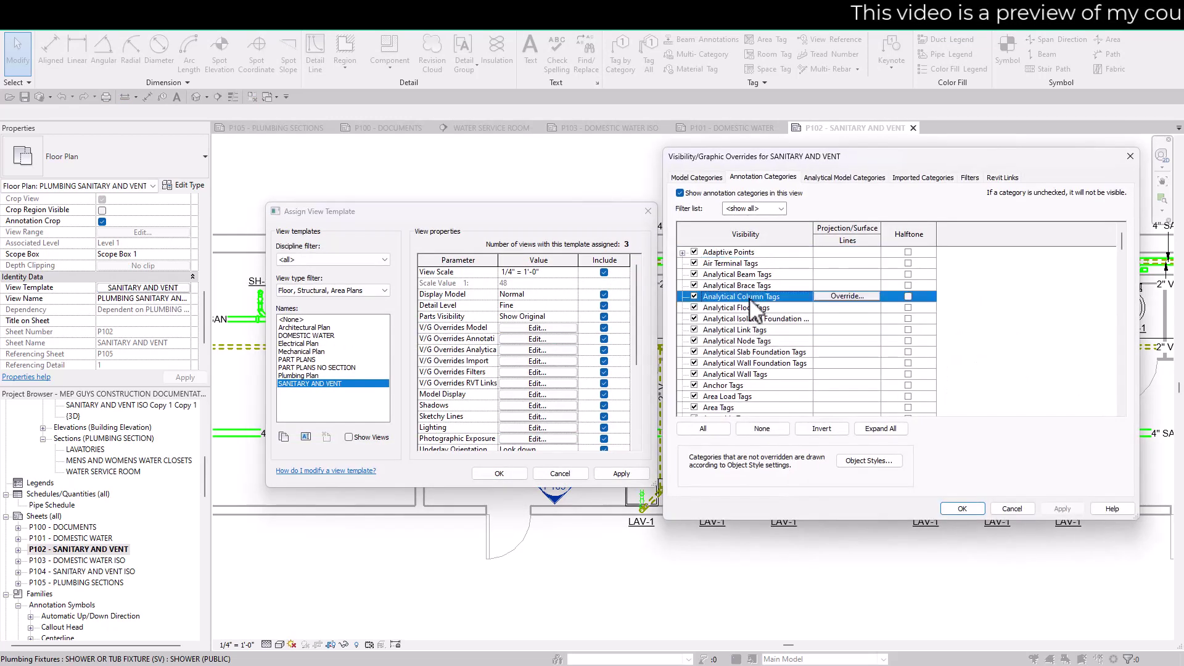
scroll(752, 311, down, 15)
key(s)
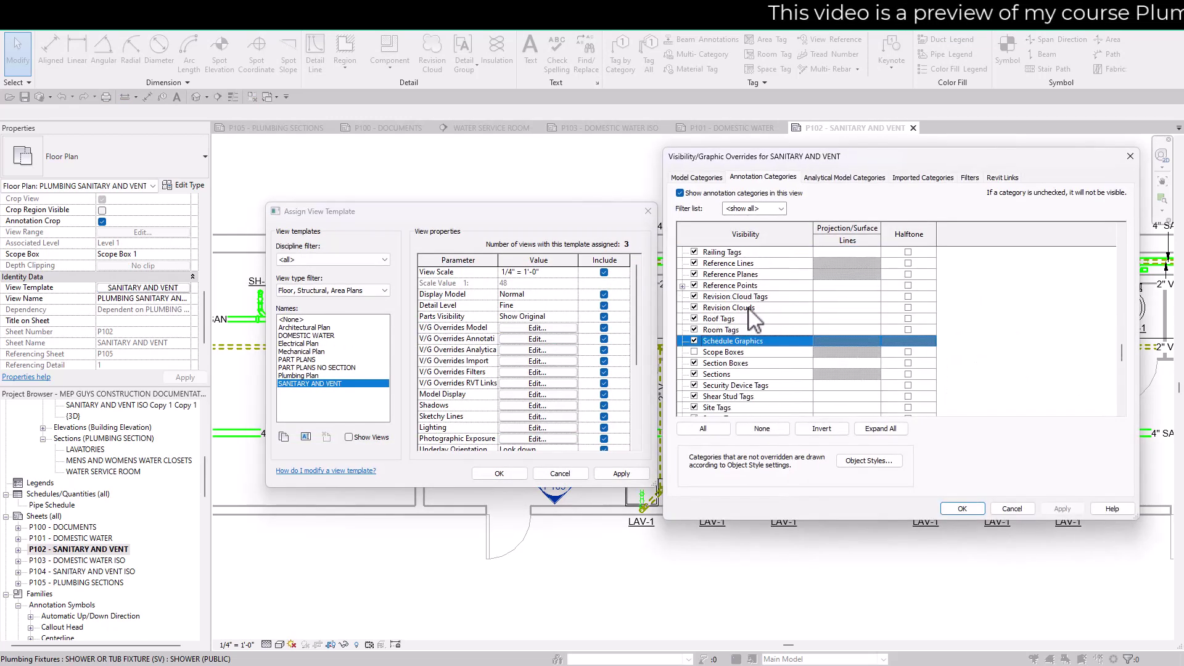
click(694, 375)
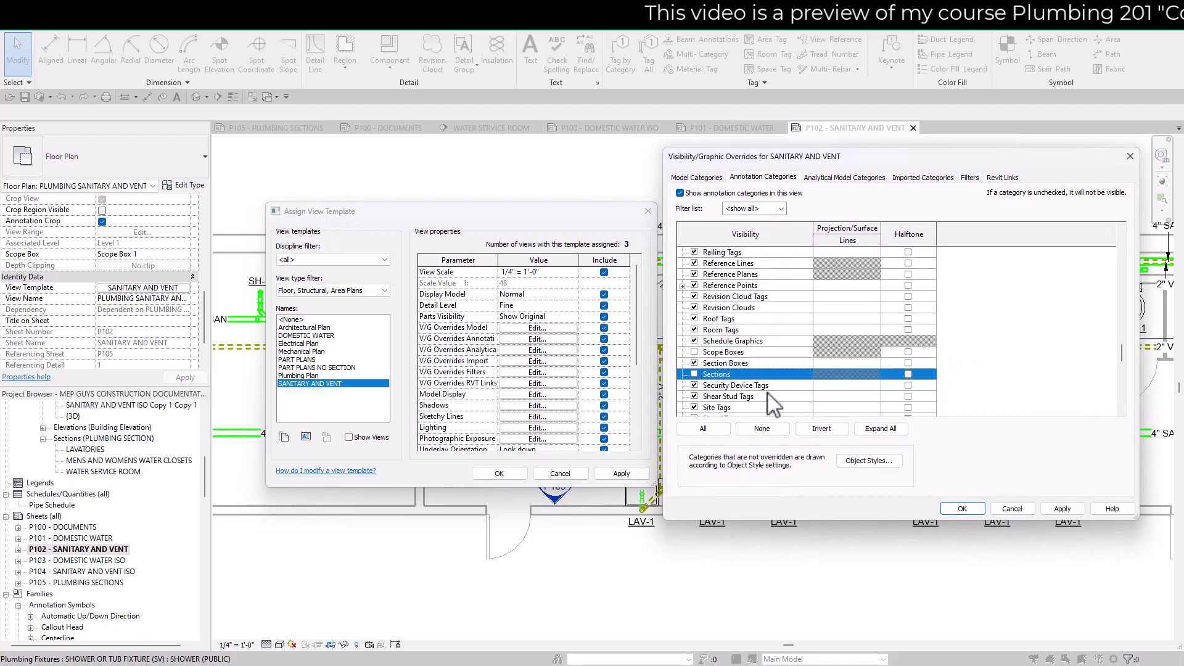
click(962, 509)
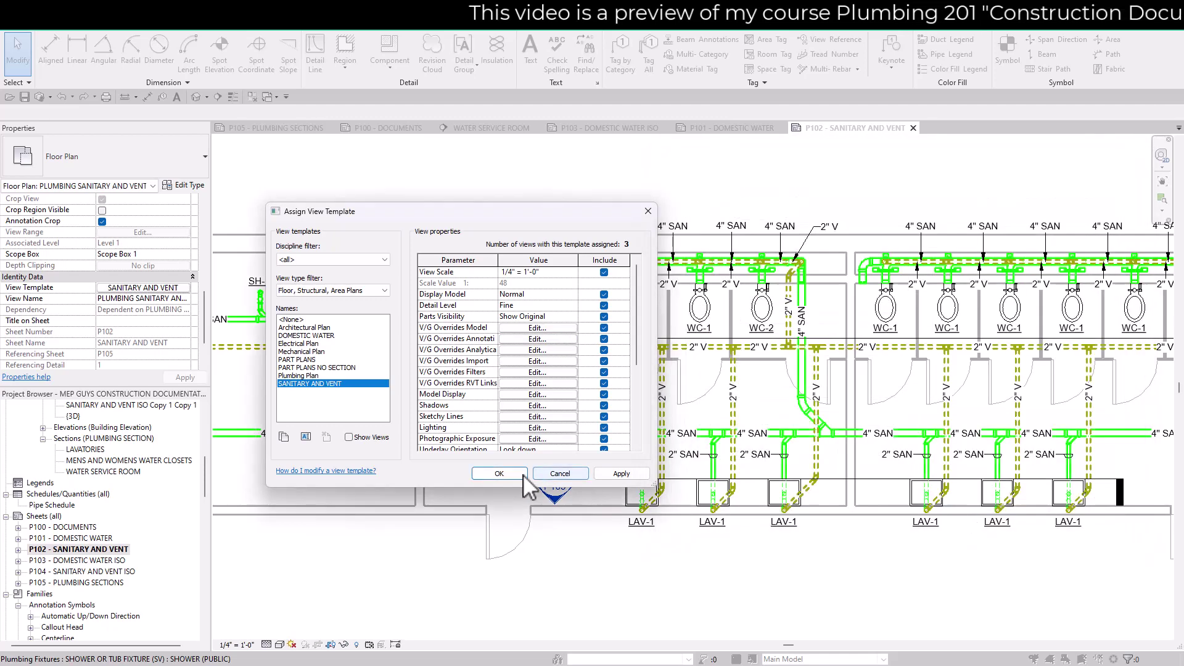
click(502, 474)
scroll(709, 358, down, 8)
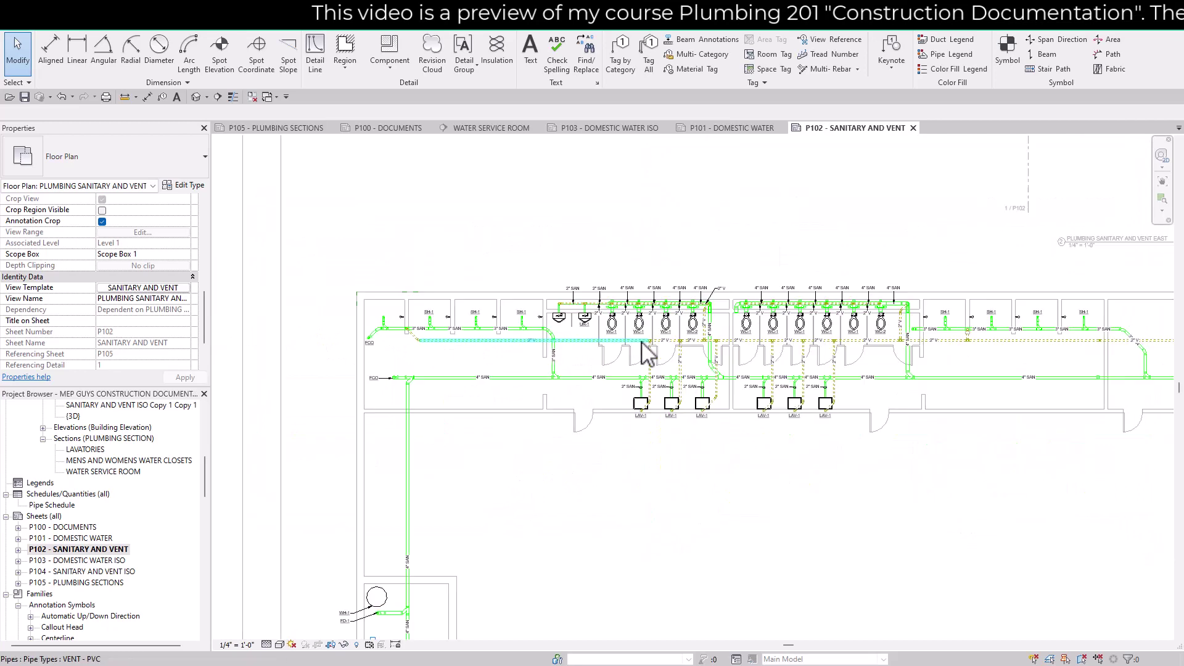
Recentre the P102 sheet, then open sheet P100 - DOCUMENTS from the Project Browser.
middle_drag(757, 380, 748, 382)
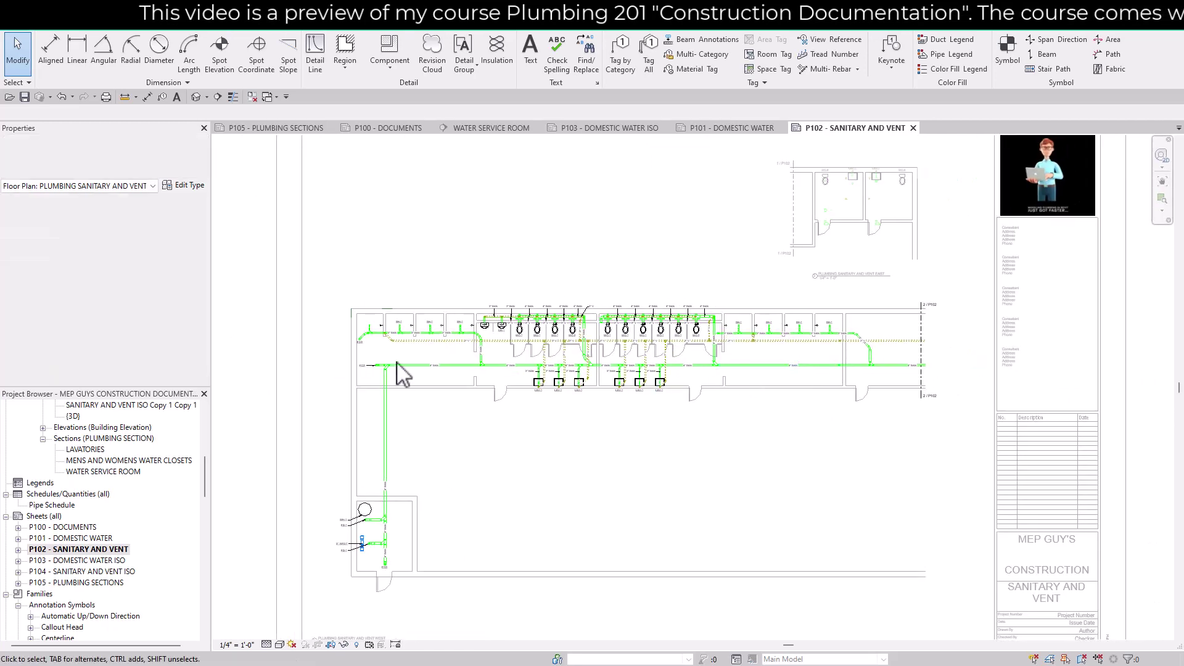
scroll(597, 441, down, 2)
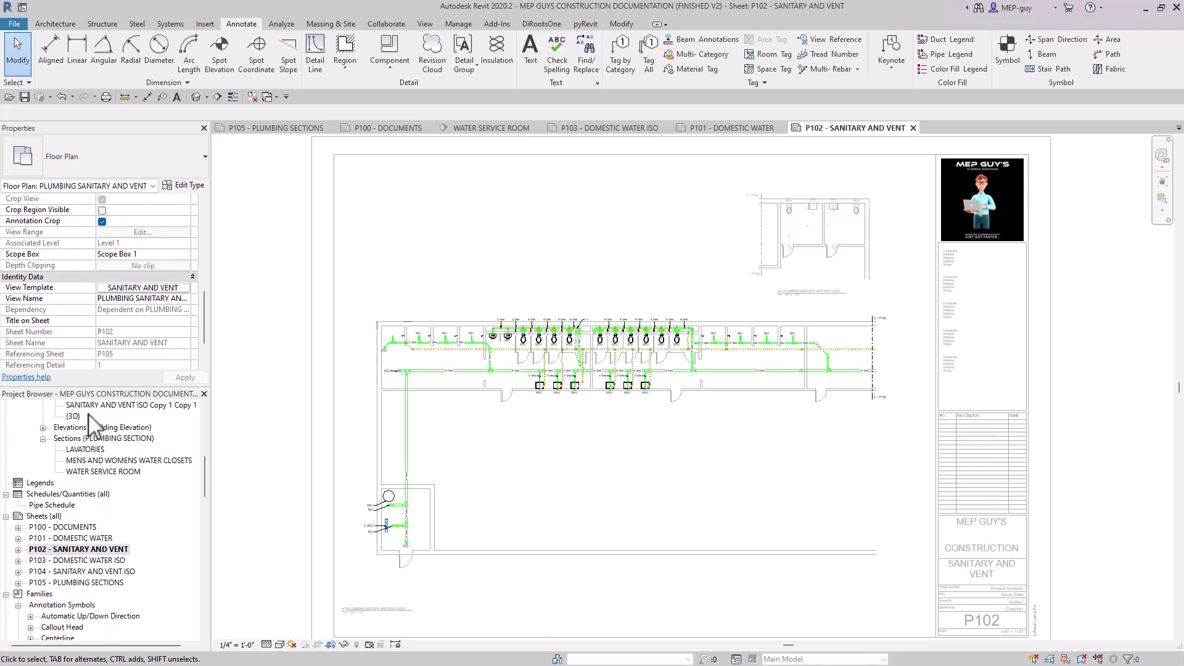
double_click(61, 527)
scroll(558, 376, down, 2)
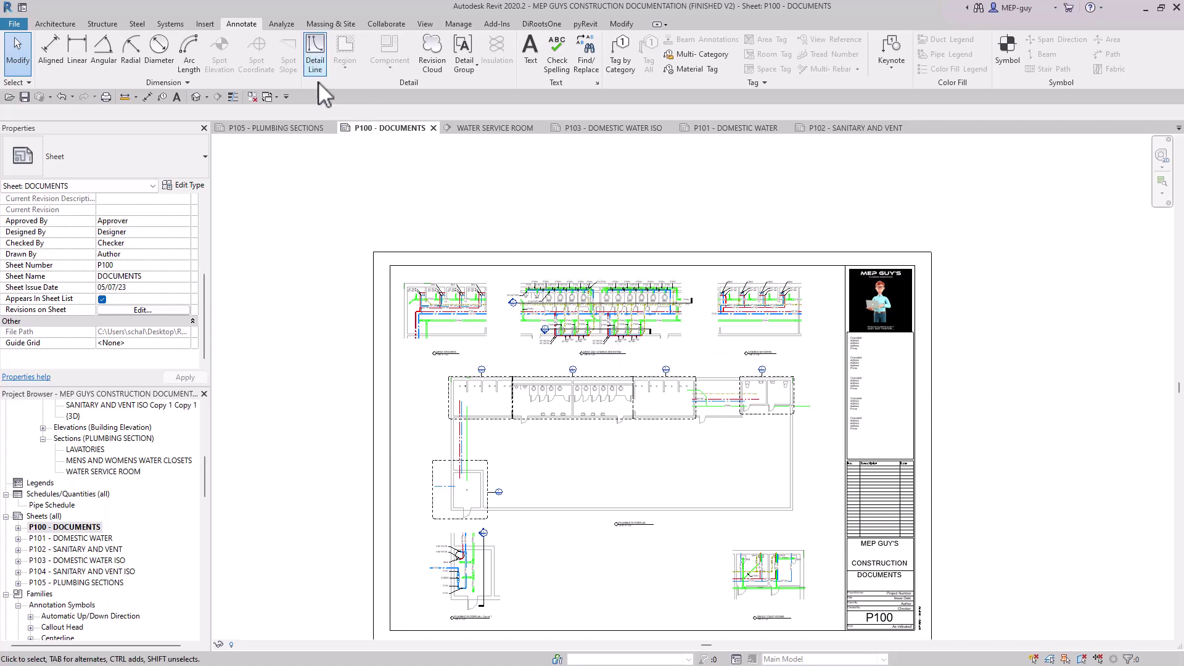
Switch to sheet P105 - PLUMBING SECTIONS and zoom and pan to review its three viewports.
click(290, 129)
scroll(775, 483, down, 3)
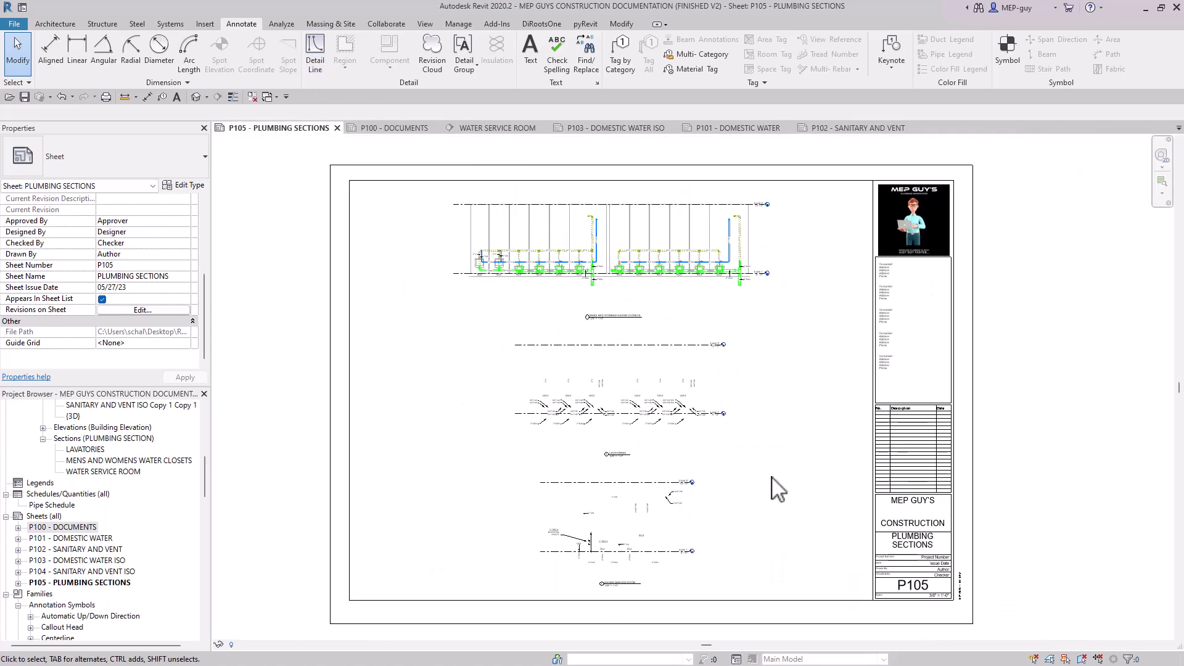
scroll(783, 454, up, 3)
scroll(820, 471, down, 1)
middle_drag(820, 471, 789, 488)
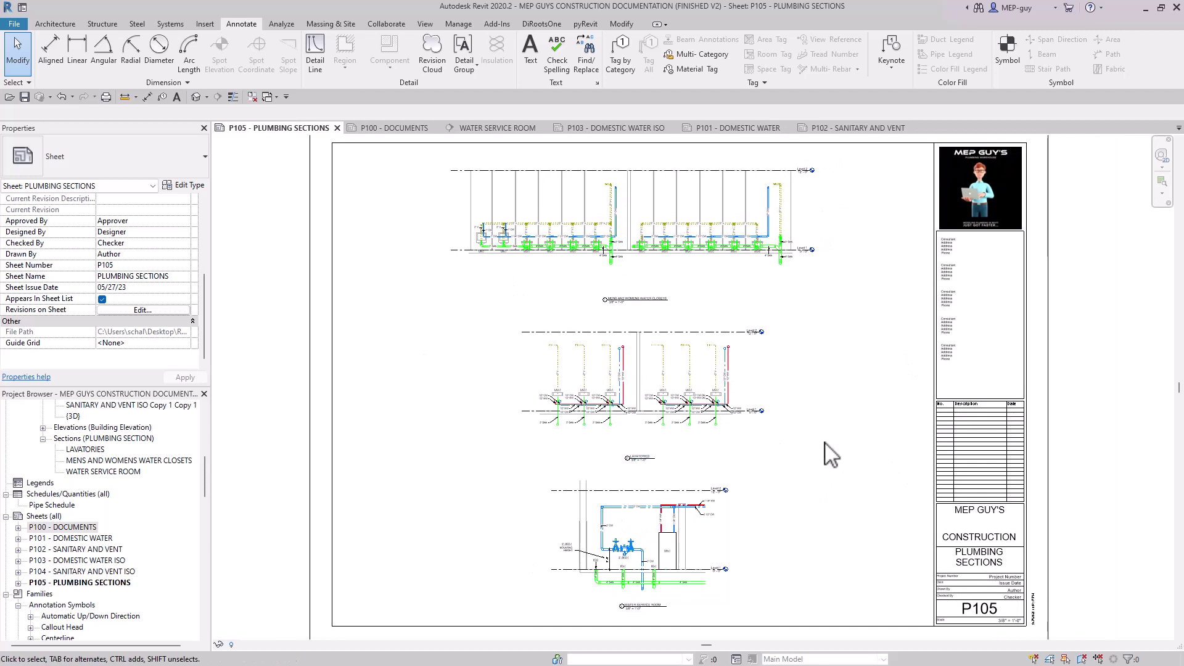